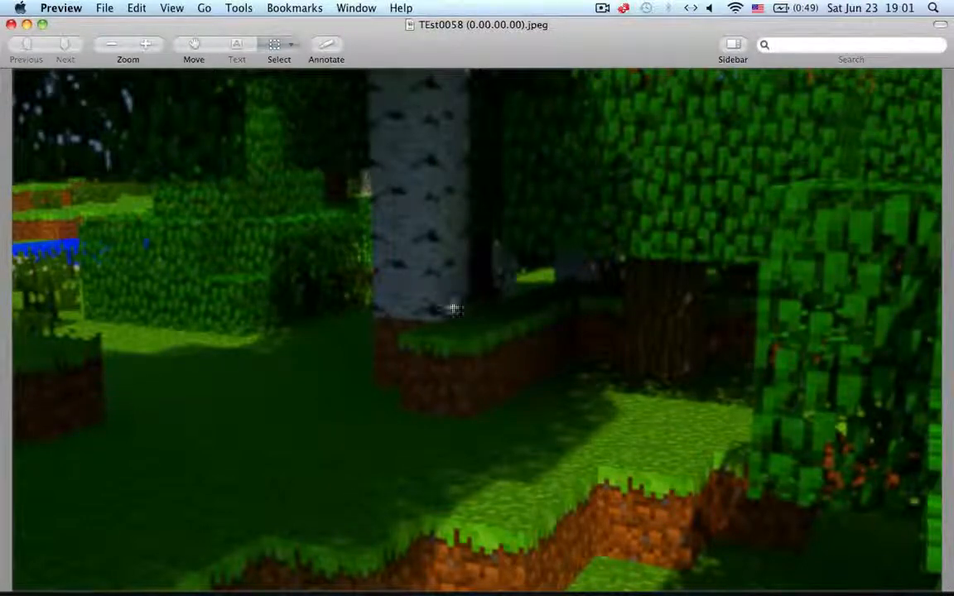
Examine the leafy block beside the clearing in the test image using rectangular selections, and close the image
{"action": "left_click_drag", "start_coordinate": [755, 184], "coordinate": [869, 183]}
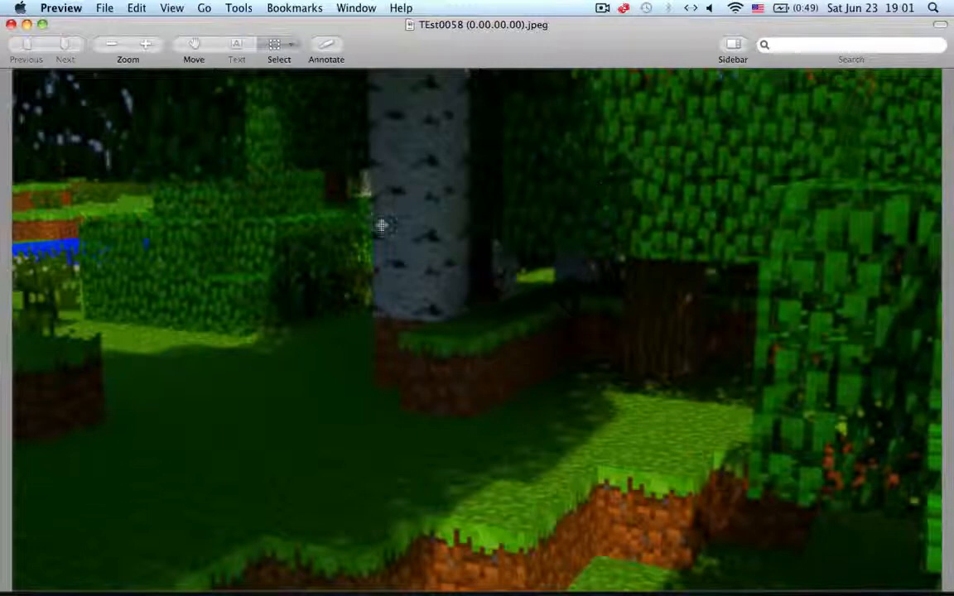
{"action": "left_click_drag", "start_coordinate": [754, 198], "coordinate": [879, 591]}
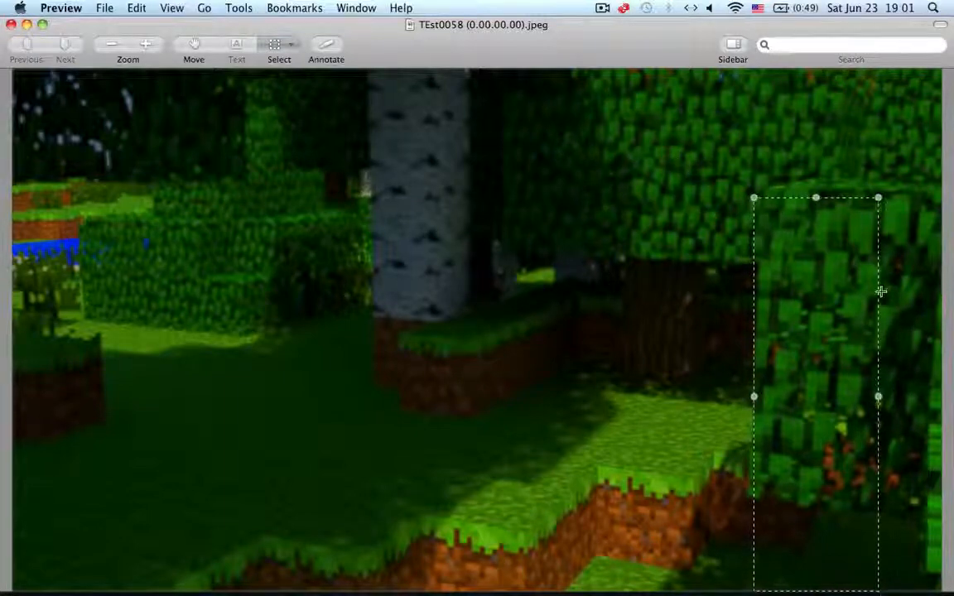
{"action": "left_click", "coordinate": [882, 290]}
{"action": "left_click_drag", "start_coordinate": [718, 188], "coordinate": [911, 522]}
{"action": "left_click", "coordinate": [921, 204]}
{"action": "left_click_drag", "start_coordinate": [930, 213], "coordinate": [851, 582]}
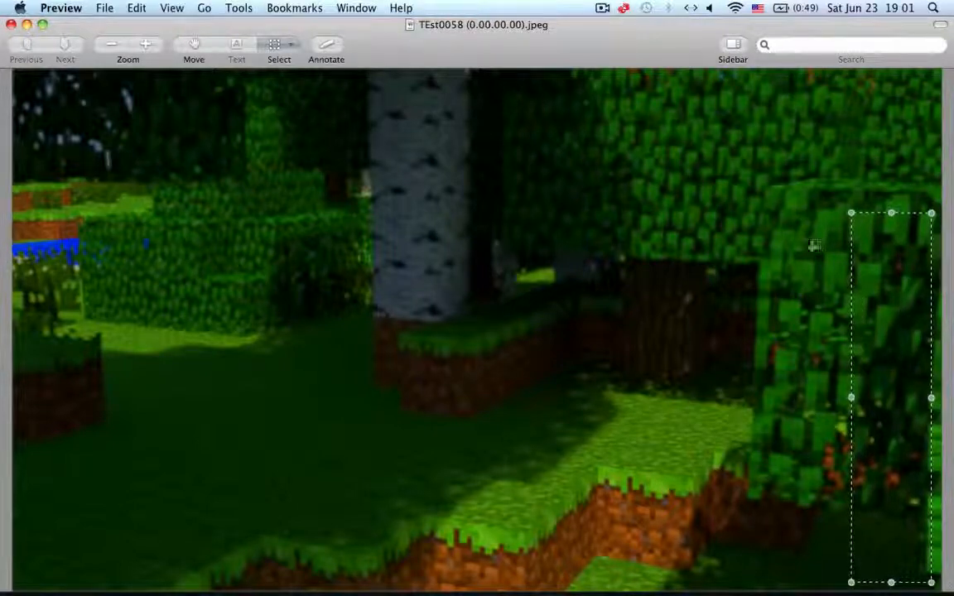
{"action": "left_click", "coordinate": [787, 250]}
{"action": "left_click_drag", "start_coordinate": [771, 233], "coordinate": [908, 524]}
{"action": "left_click", "coordinate": [770, 196]}
{"action": "left_click_drag", "start_coordinate": [761, 183], "coordinate": [851, 369]}
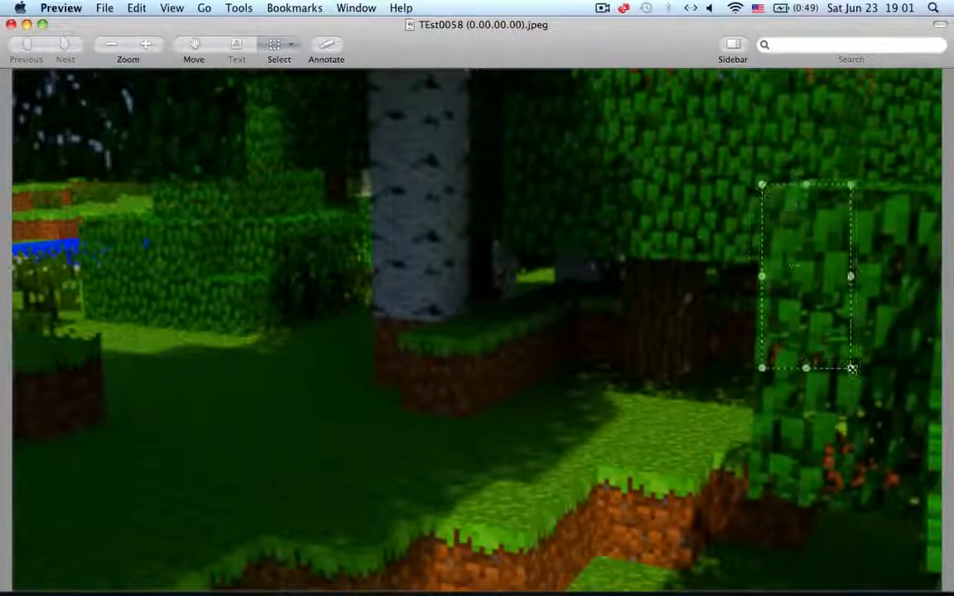
{"action": "left_click", "coordinate": [522, 101]}
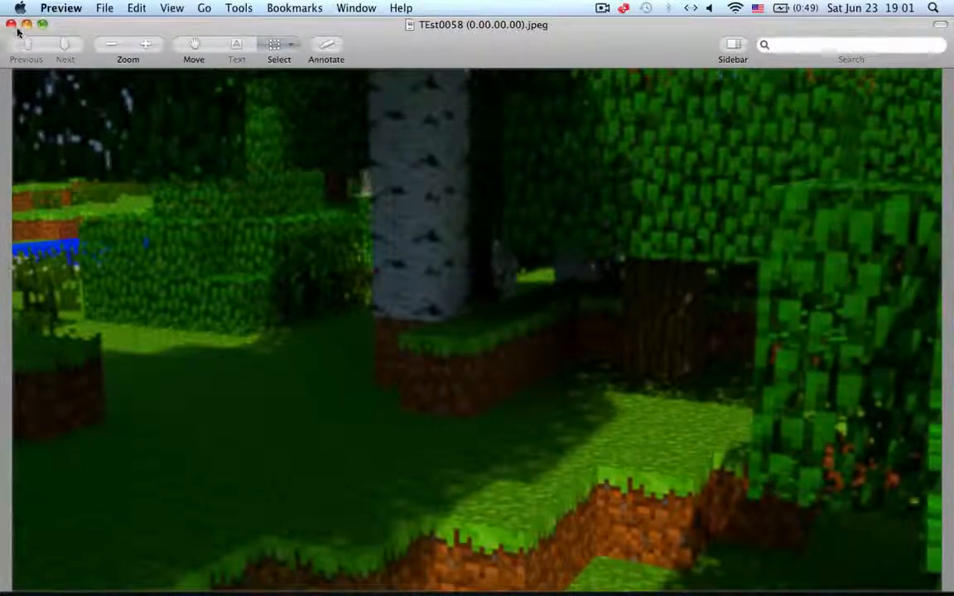
{"action": "left_click", "coordinate": [12, 24]}
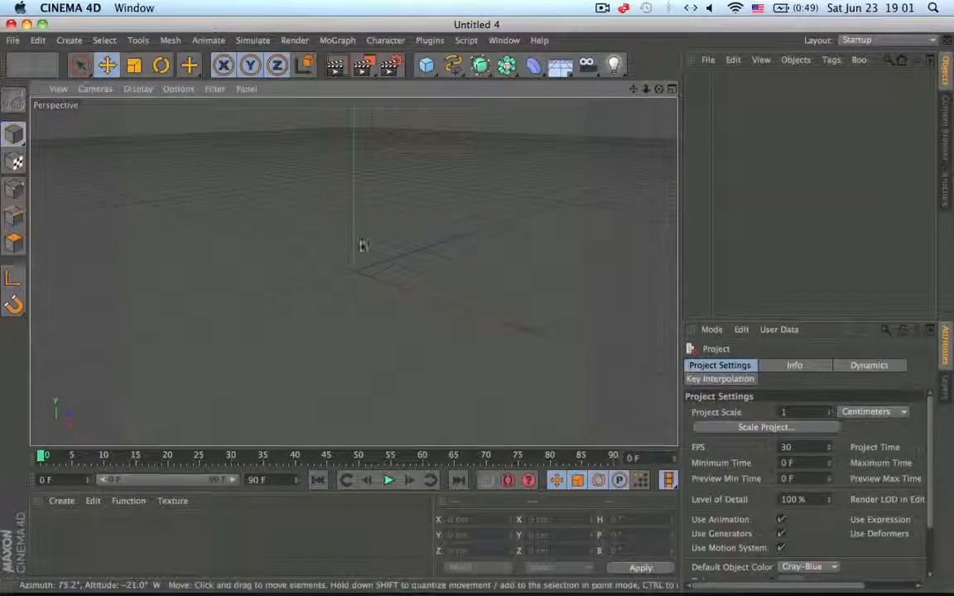
Add the Set model from the Other folder of the Characters presets in the content library to the scene
{"action": "left_click_drag", "start_coordinate": [326, 312], "coordinate": [328, 238], "text": "alt"}
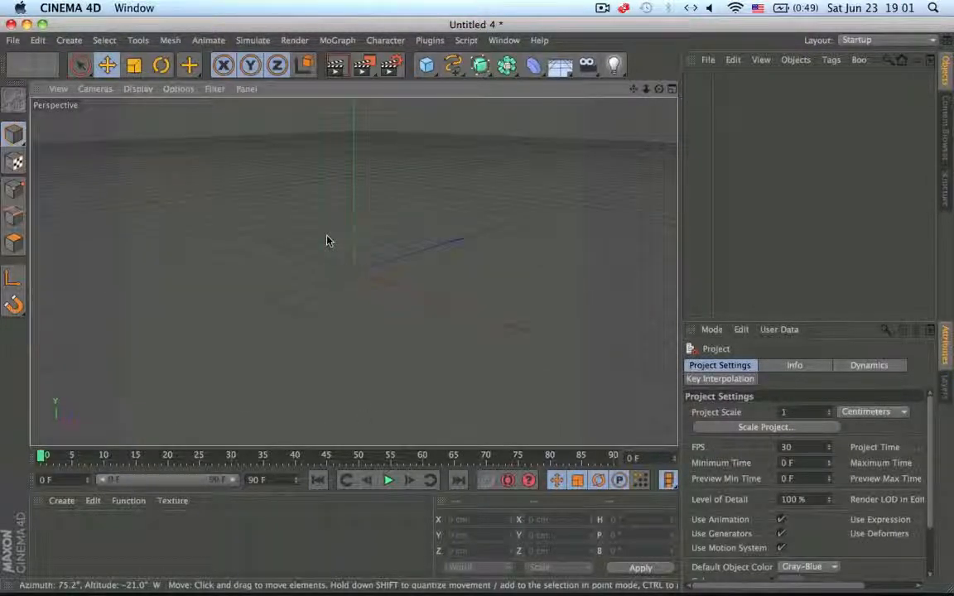
{"action": "left_click_drag", "start_coordinate": [393, 170], "coordinate": [353, 271], "text": "alt"}
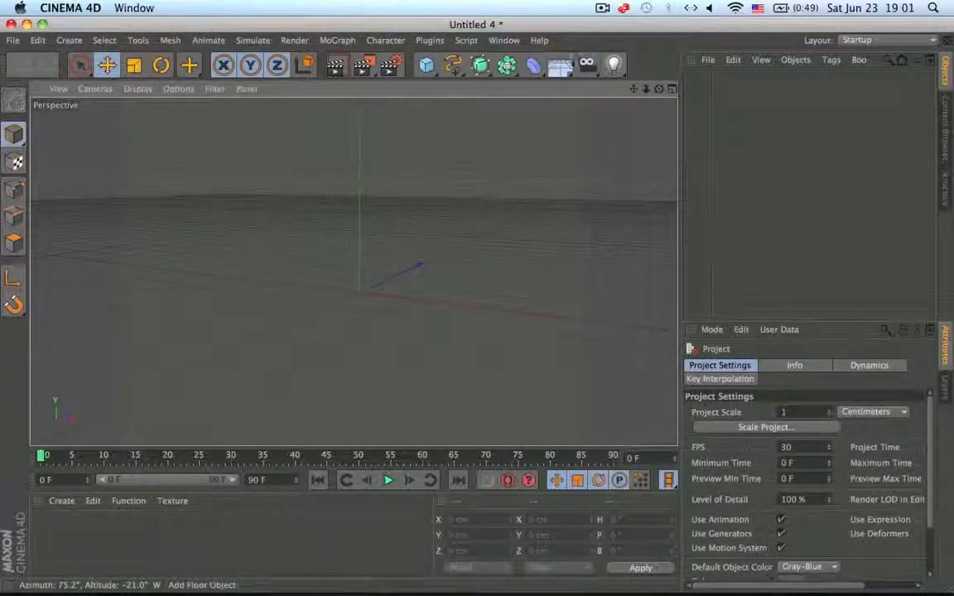
{"action": "left_click", "coordinate": [945, 128]}
{"action": "double_click", "coordinate": [855, 105]}
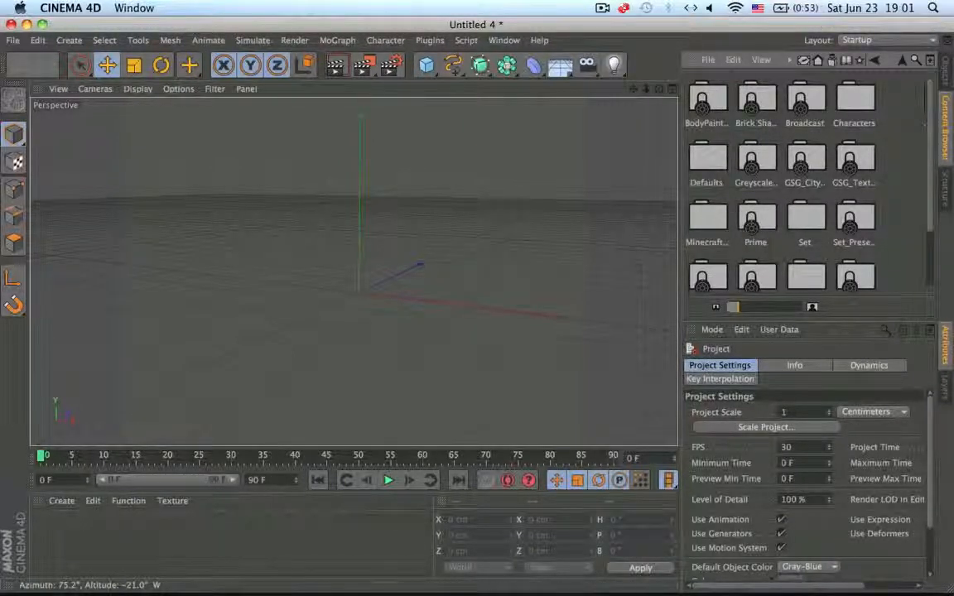
{"action": "middle_click_drag", "start_coordinate": [370, 276], "coordinate": [369, 258], "text": "alt"}
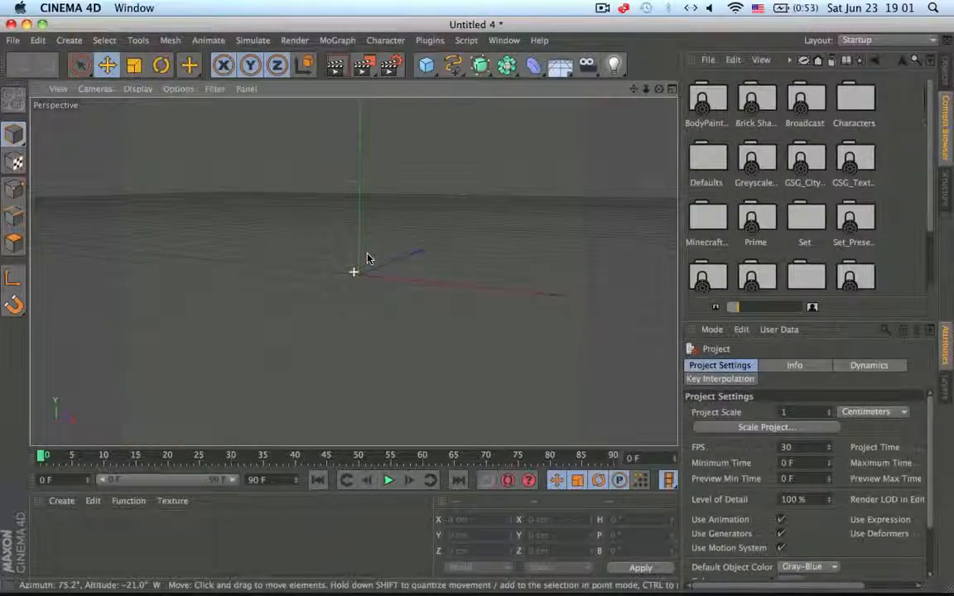
{"action": "mouse_move", "coordinate": [369, 258]}
{"action": "left_mouse_down", "text": "alt"}
{"action": "mouse_move", "coordinate": [354, 251]}
{"action": "mouse_move", "coordinate": [362, 256]}
{"action": "left_mouse_up", "text": "alt"}
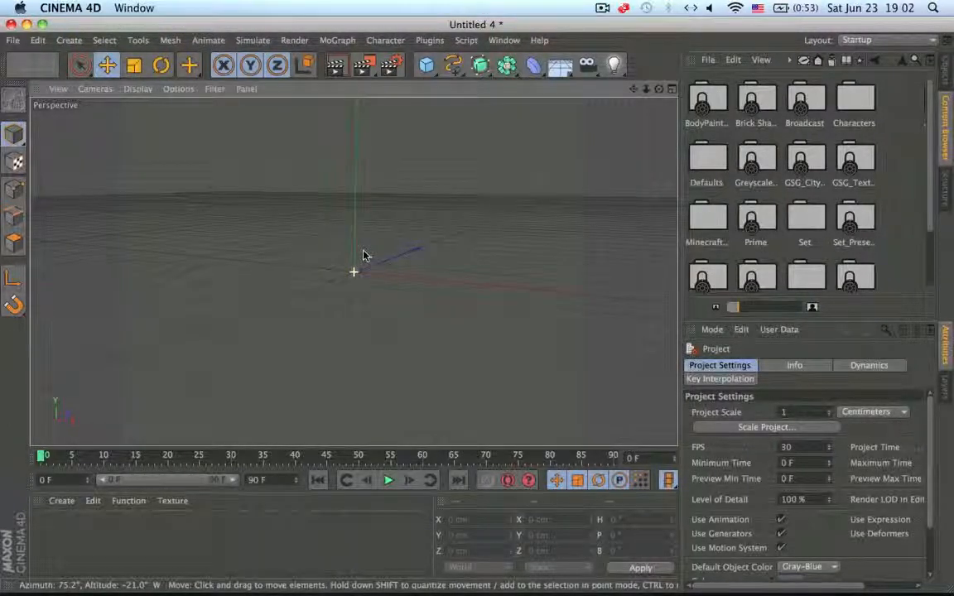
{"action": "left_click_drag", "start_coordinate": [348, 239], "coordinate": [361, 342], "text": "alt"}
{"action": "left_click_drag", "start_coordinate": [396, 388], "coordinate": [403, 146], "text": "alt"}
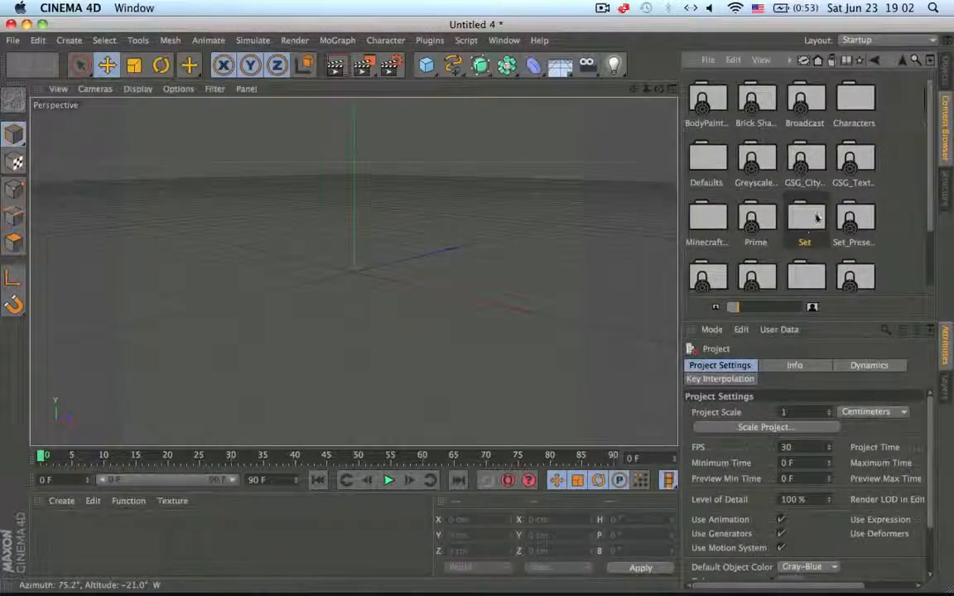
{"action": "double_click", "coordinate": [859, 101]}
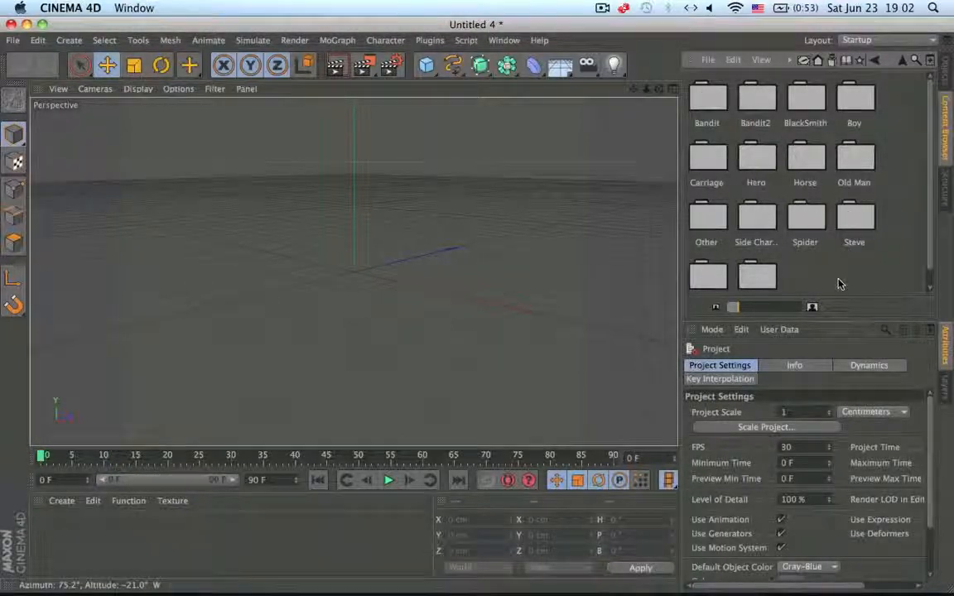
{"action": "double_click", "coordinate": [720, 229]}
{"action": "scroll", "coordinate": [721, 229], "scroll_direction": "down", "scroll_amount": 5}
{"action": "left_click_drag", "start_coordinate": [803, 194], "coordinate": [438, 227]}
Show the scene's object list and deselect the Set model
{"action": "scroll", "coordinate": [479, 309], "scroll_direction": "down", "scroll_amount": 15}
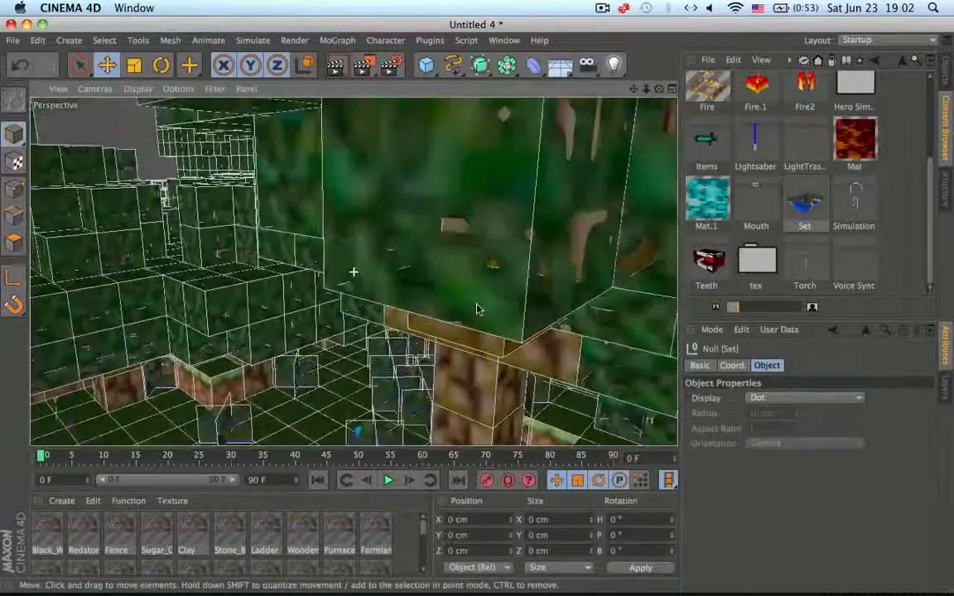
{"action": "scroll", "coordinate": [478, 309], "scroll_direction": "up", "scroll_amount": 15}
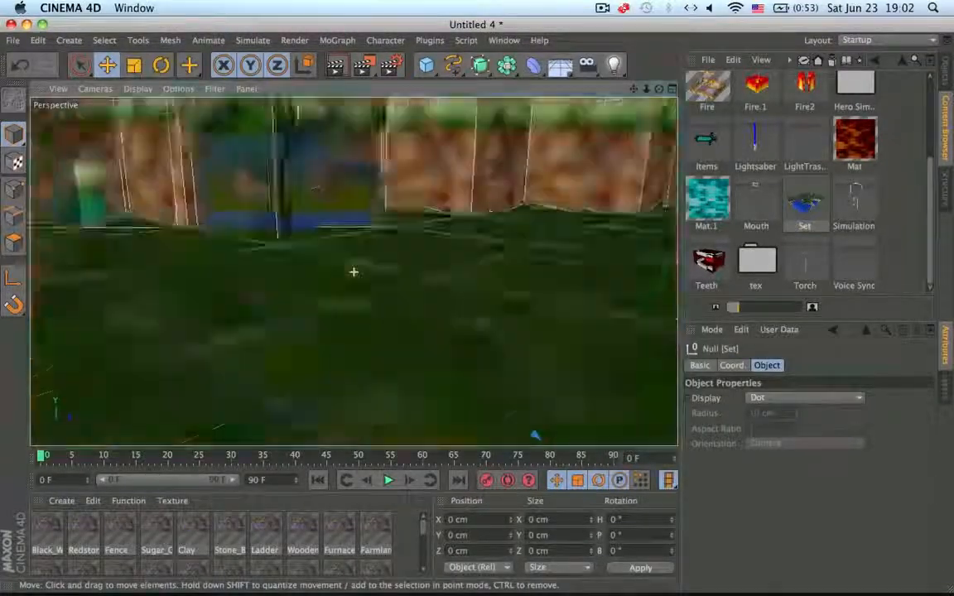
{"action": "left_click_drag", "start_coordinate": [353, 271], "coordinate": [477, 315], "text": "alt"}
{"action": "left_click_drag", "start_coordinate": [443, 222], "coordinate": [677, 274], "text": "alt"}
{"action": "scroll", "coordinate": [677, 272], "scroll_direction": "down", "scroll_amount": 10}
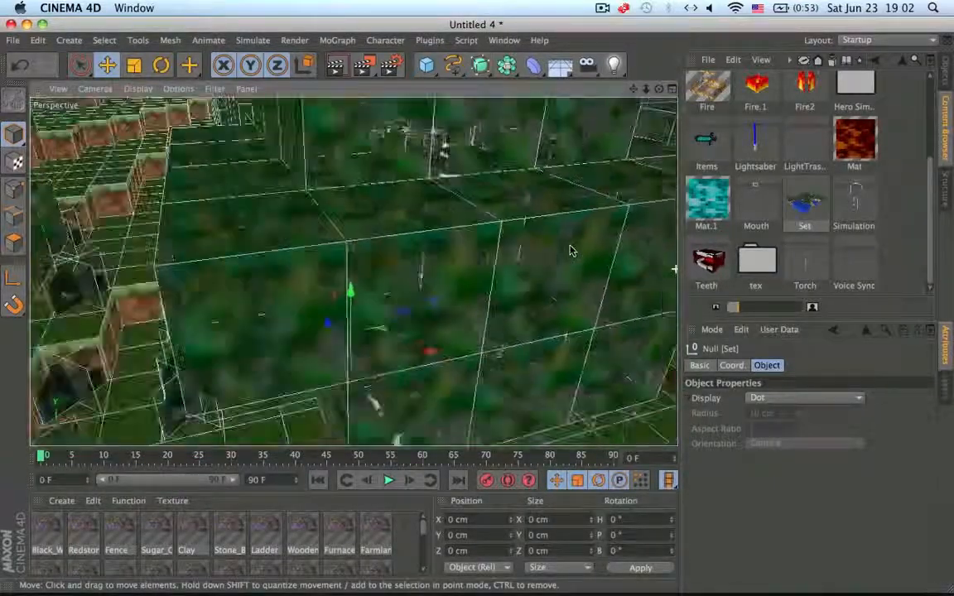
{"action": "scroll", "coordinate": [675, 270], "scroll_direction": "down", "scroll_amount": 10}
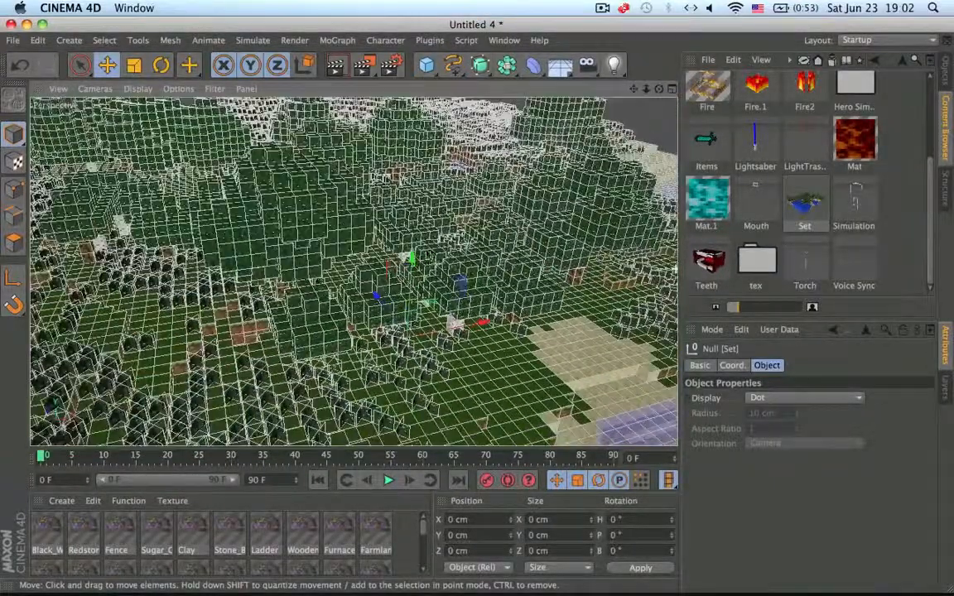
{"action": "left_click_drag", "start_coordinate": [456, 319], "coordinate": [418, 267], "text": "alt"}
{"action": "left_click", "coordinate": [944, 71]}
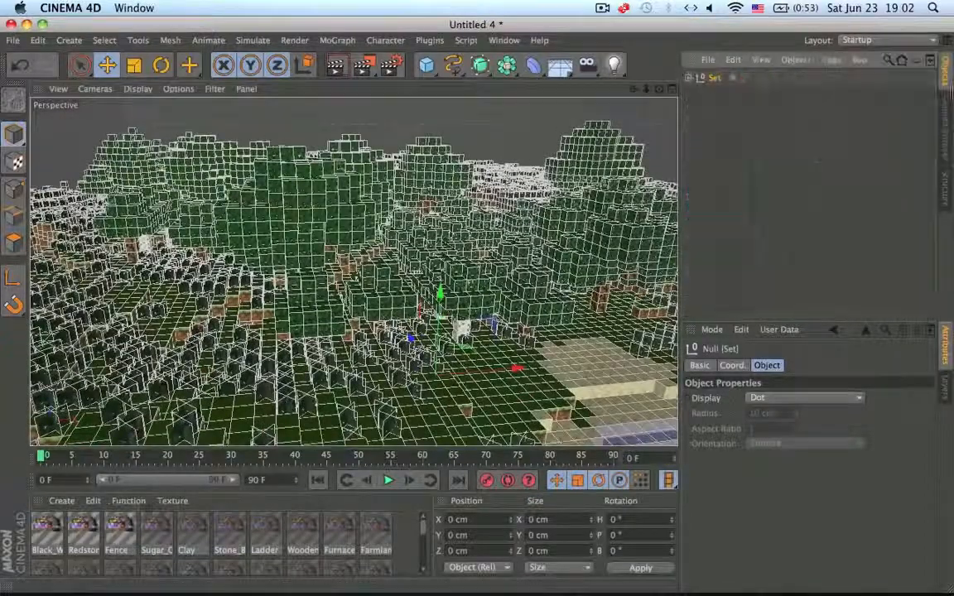
{"action": "left_click", "coordinate": [747, 205]}
{"action": "scroll", "coordinate": [233, 263], "scroll_direction": "up", "scroll_amount": 5}
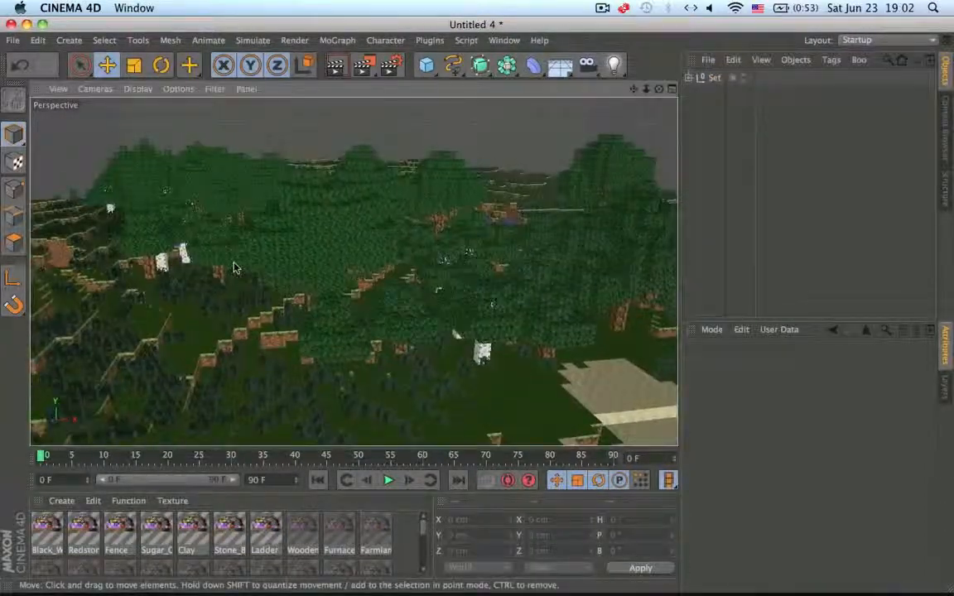
Frame the forest trees above the undergrowth, add a camera at that view and look through it
{"action": "left_click_drag", "start_coordinate": [354, 273], "coordinate": [469, 224], "text": "alt"}
{"action": "scroll", "coordinate": [373, 235], "scroll_direction": "up", "scroll_amount": 4}
{"action": "scroll", "coordinate": [500, 215], "scroll_direction": "up", "scroll_amount": 4}
{"action": "scroll", "coordinate": [470, 220], "scroll_direction": "up", "scroll_amount": 5}
{"action": "scroll", "coordinate": [470, 218], "scroll_direction": "down", "scroll_amount": 3}
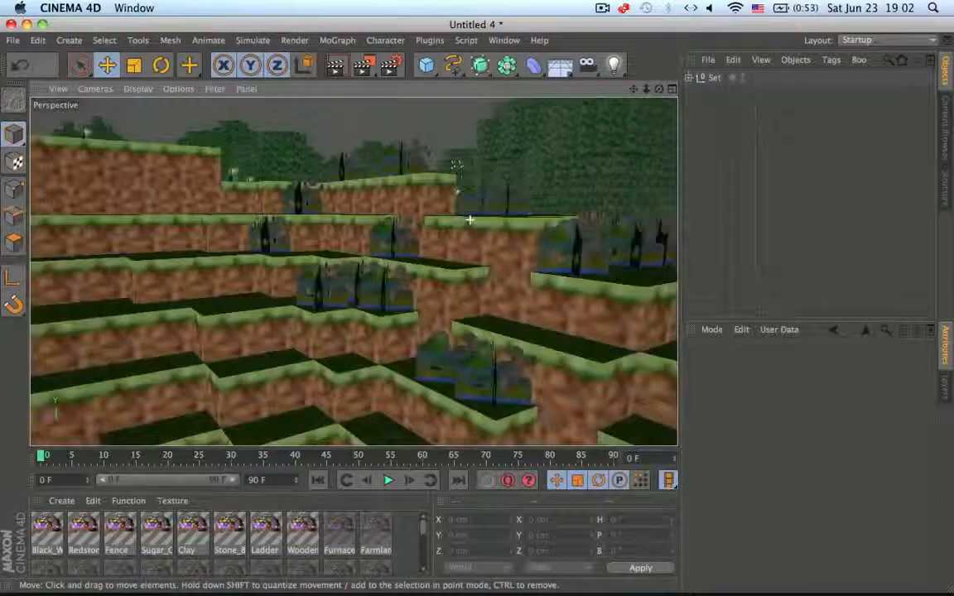
{"action": "scroll", "coordinate": [476, 286], "scroll_direction": "down", "scroll_amount": 5}
{"action": "left_click_drag", "start_coordinate": [482, 295], "coordinate": [507, 272], "text": "alt"}
{"action": "scroll", "coordinate": [418, 317], "scroll_direction": "up", "scroll_amount": 4}
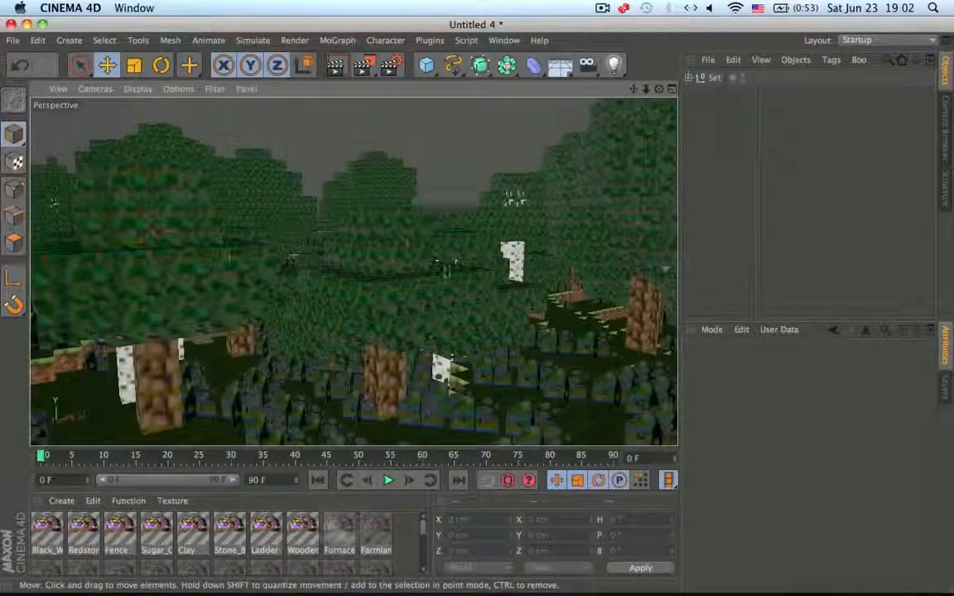
{"action": "left_click_drag", "start_coordinate": [428, 261], "coordinate": [399, 217], "text": "alt"}
{"action": "left_click", "coordinate": [586, 64]}
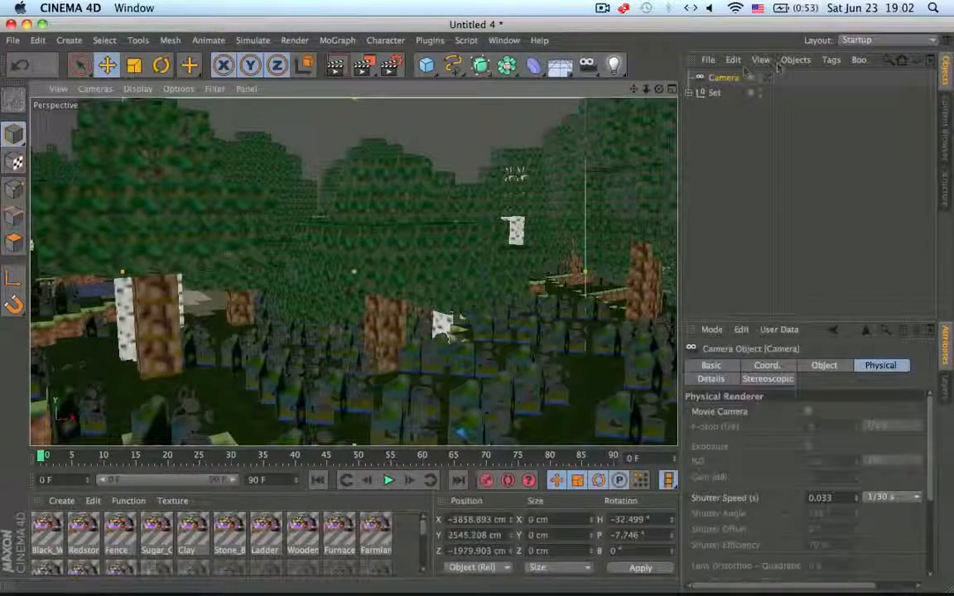
{"action": "left_click", "coordinate": [767, 77]}
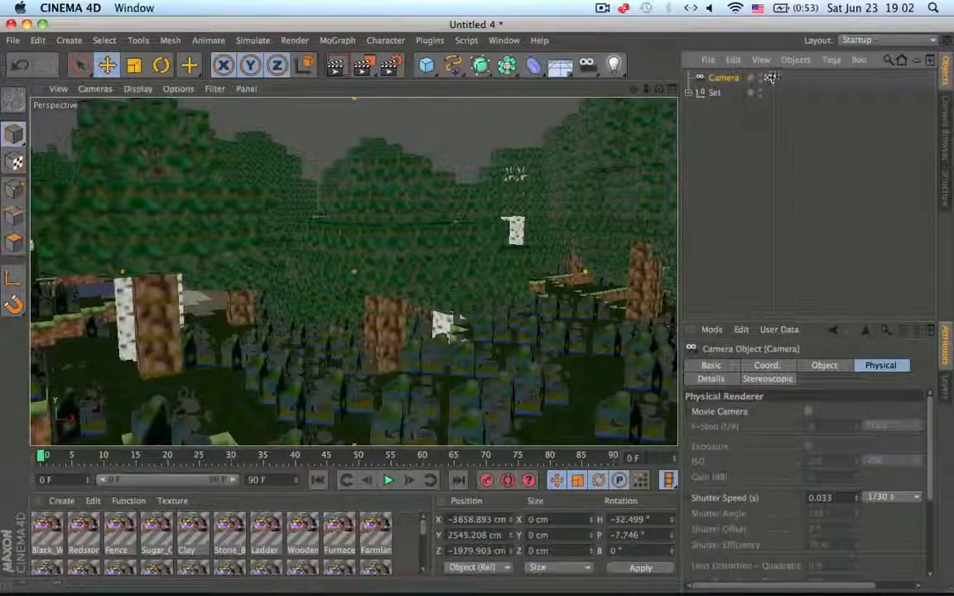
View the output options in the render settings
{"action": "left_click", "coordinate": [397, 67]}
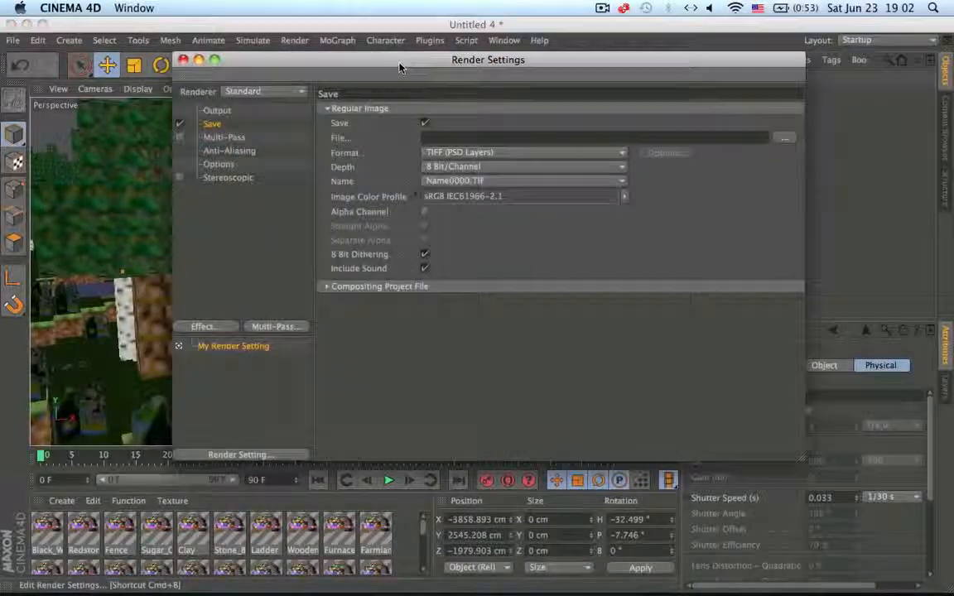
{"action": "left_click", "coordinate": [229, 112]}
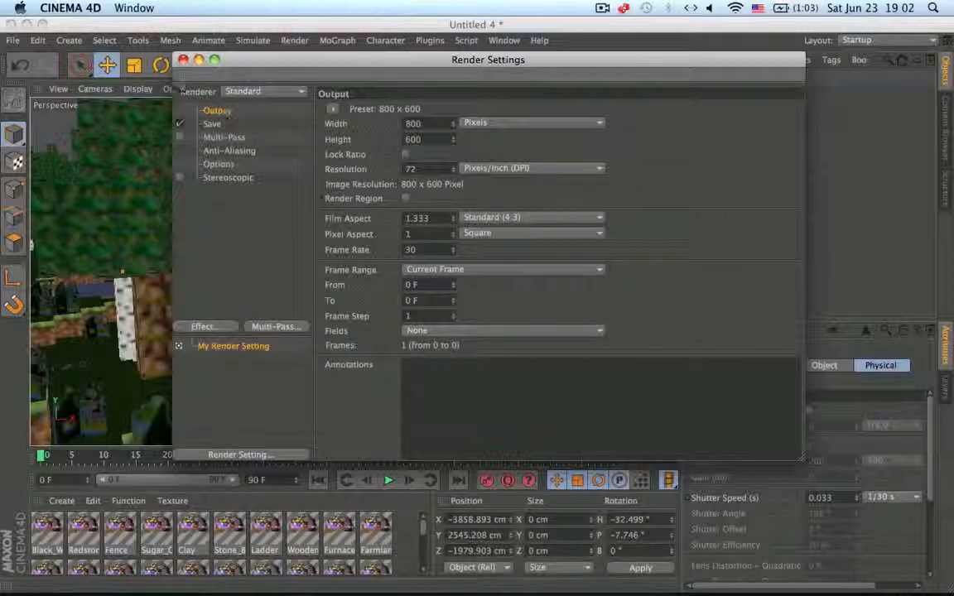
{"action": "left_click", "coordinate": [183, 59]}
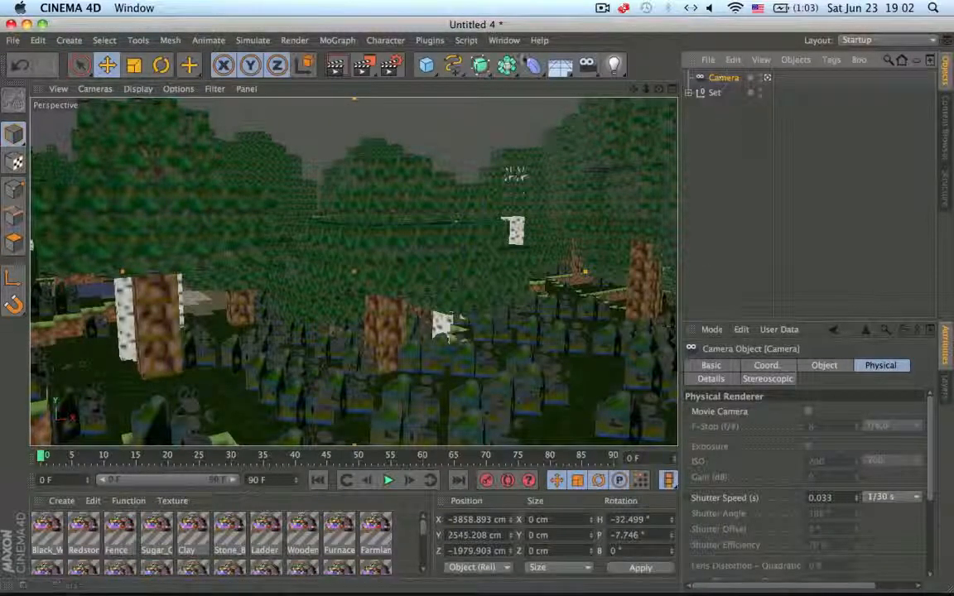
Add the Vector Motion Blur effect to the render settings
{"action": "left_click", "coordinate": [387, 67]}
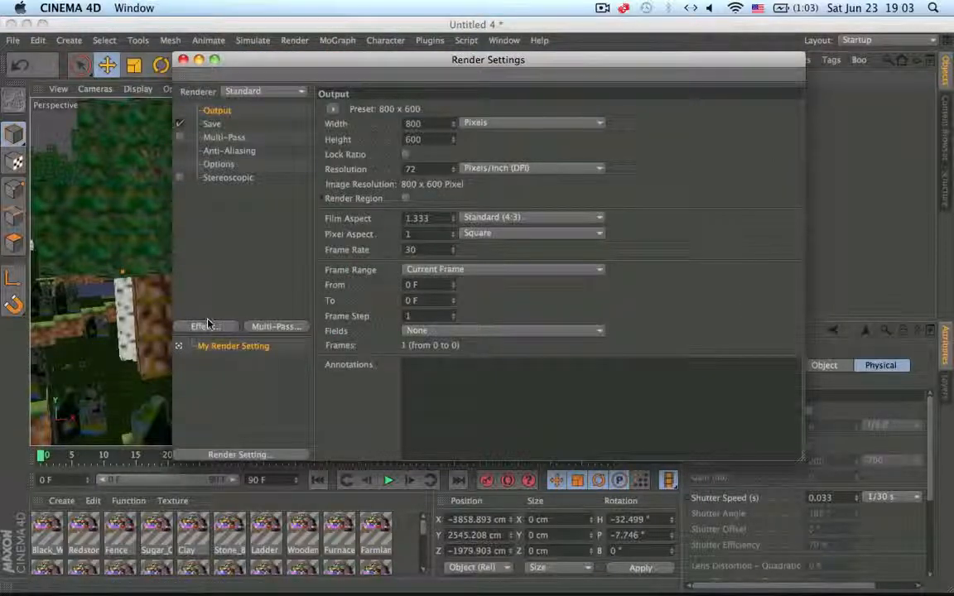
{"action": "left_click", "coordinate": [208, 326]}
{"action": "left_click", "coordinate": [263, 567]}
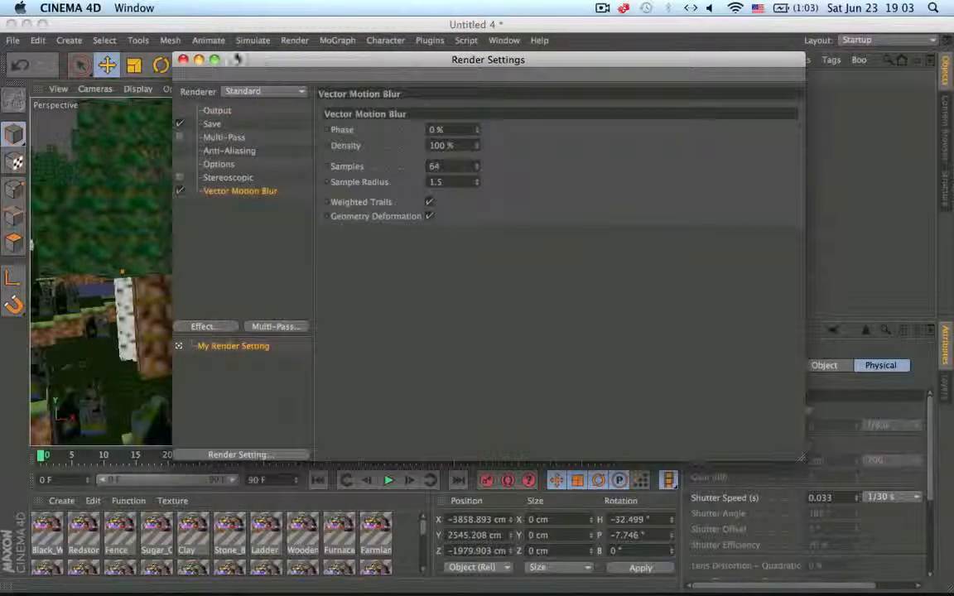
{"action": "left_click", "coordinate": [183, 60]}
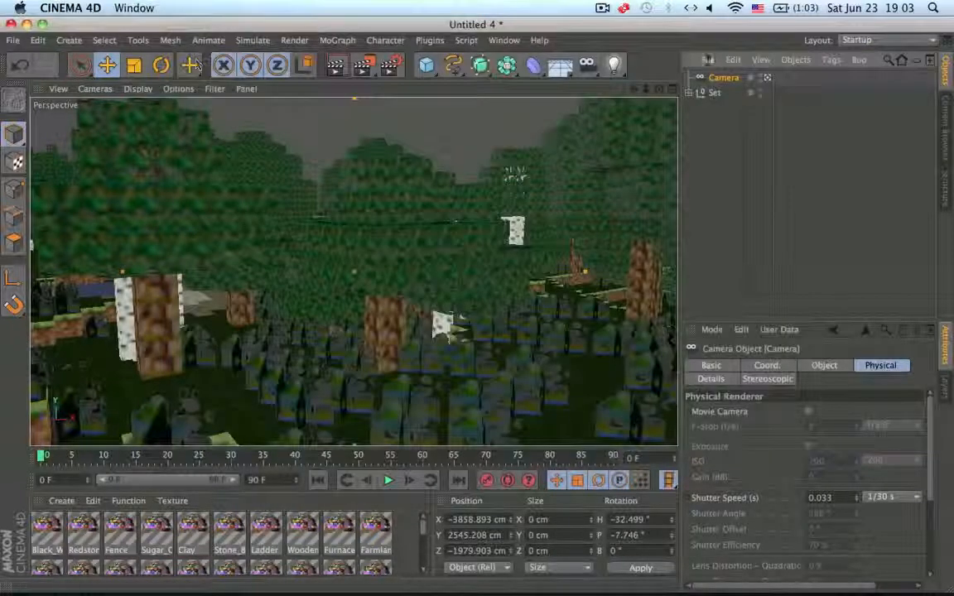
Try to group all the polygon objects inside Set, from Black_Wool to Stone
{"action": "left_click", "coordinate": [689, 93]}
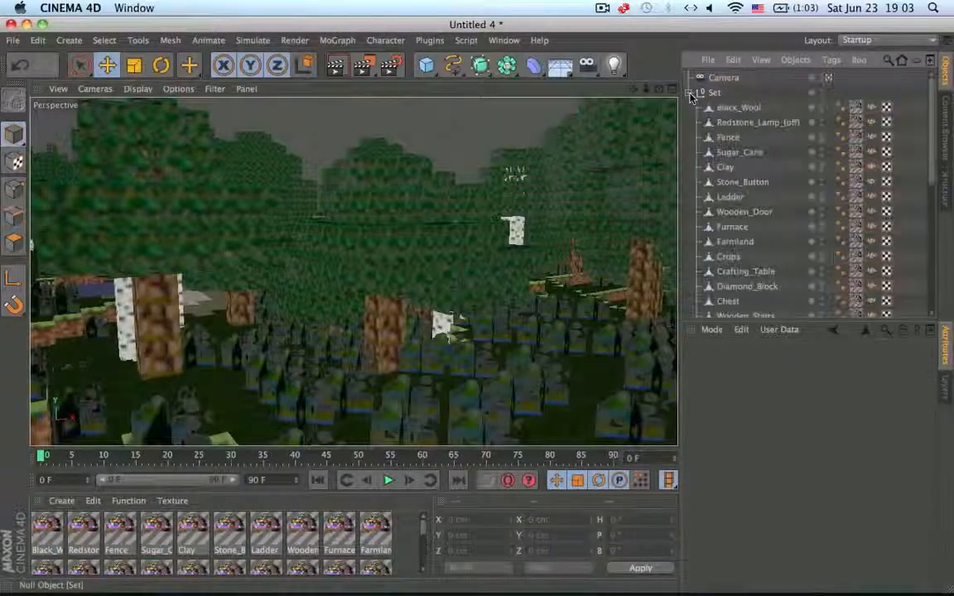
{"action": "left_click", "coordinate": [747, 124]}
{"action": "left_click", "coordinate": [743, 110]}
{"action": "scroll", "coordinate": [743, 111], "scroll_direction": "down", "scroll_amount": 10}
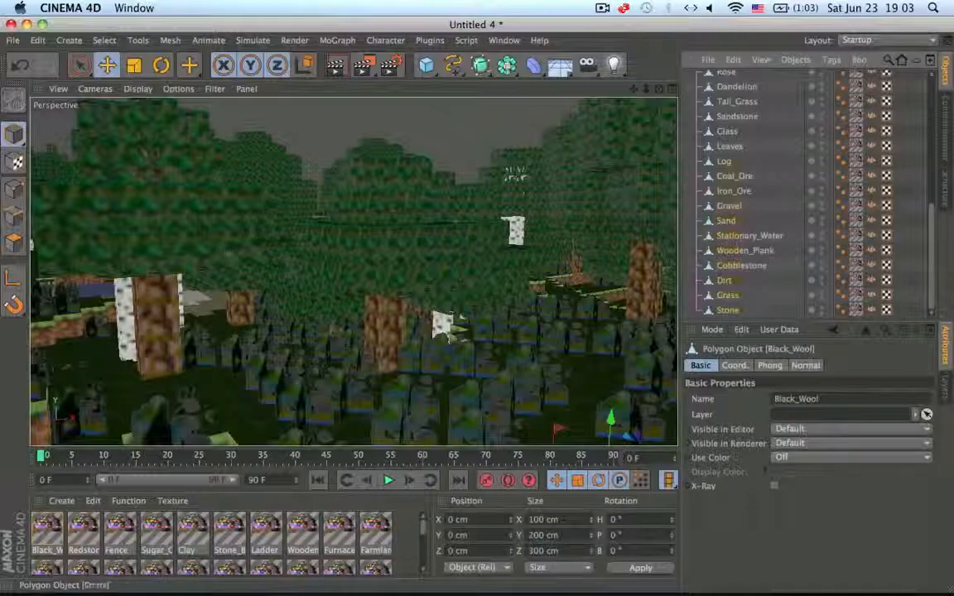
{"action": "left_click", "coordinate": [727, 310], "text": "shift"}
{"action": "scroll", "coordinate": [725, 273], "scroll_direction": "up", "scroll_amount": 10}
{"action": "right_click", "coordinate": [722, 122]}
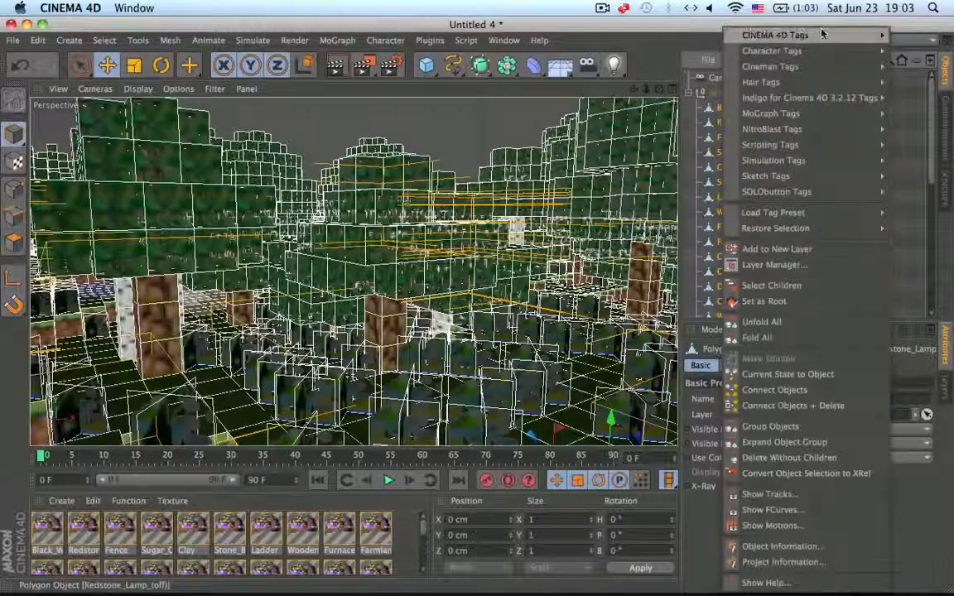
{"action": "mouse_move", "coordinate": [820, 40]}
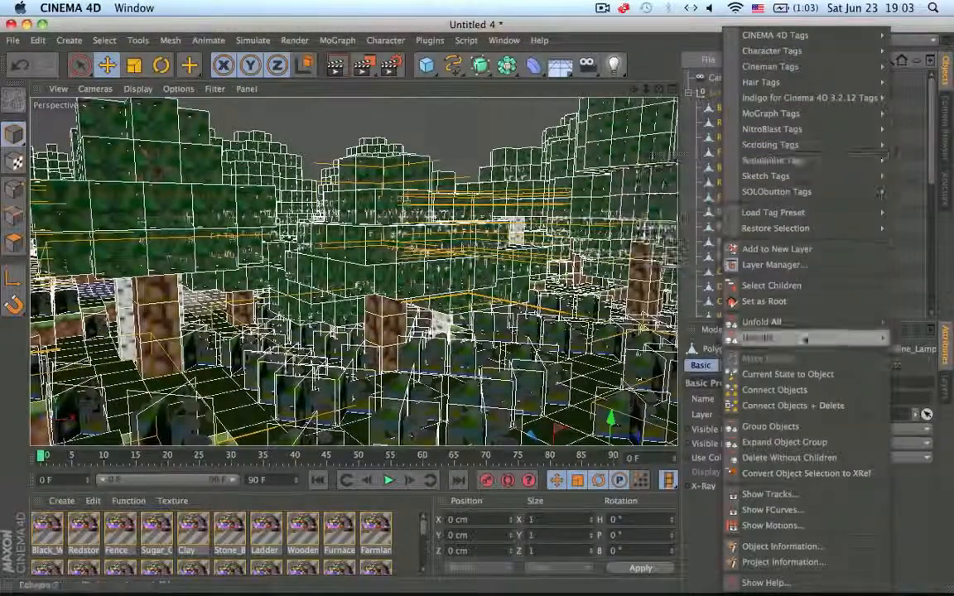
{"action": "left_click", "coordinate": [795, 428]}
Undo the grouping of the Set's objects, collapse the Set hierarchy and clear the selection
{"action": "key", "text": "super+z"}
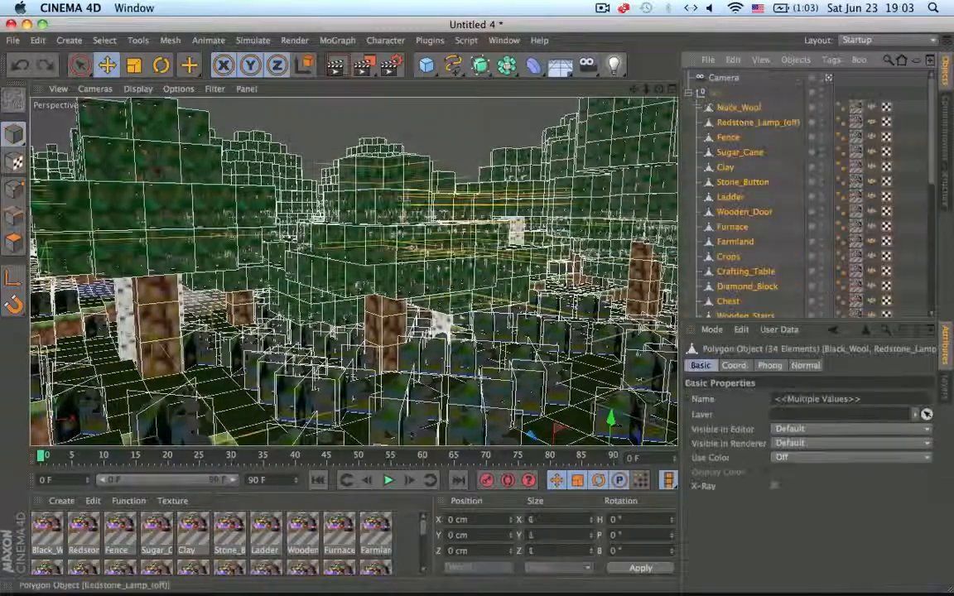
{"action": "left_click", "coordinate": [689, 93]}
{"action": "left_click", "coordinate": [722, 133]}
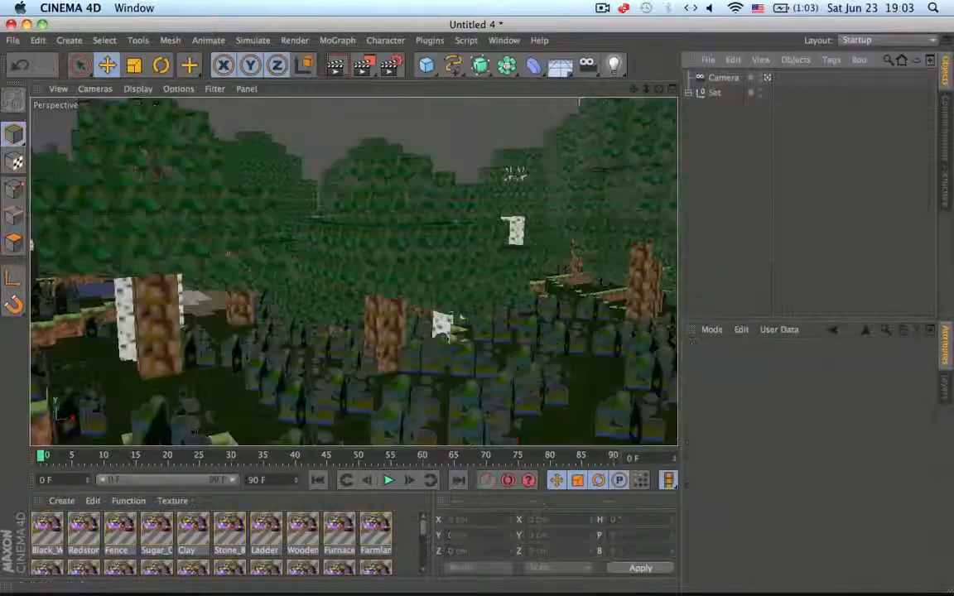
Add a Motion Blur tag to the Set object
{"action": "right_click", "coordinate": [712, 96]}
{"action": "mouse_move", "coordinate": [750, 50]}
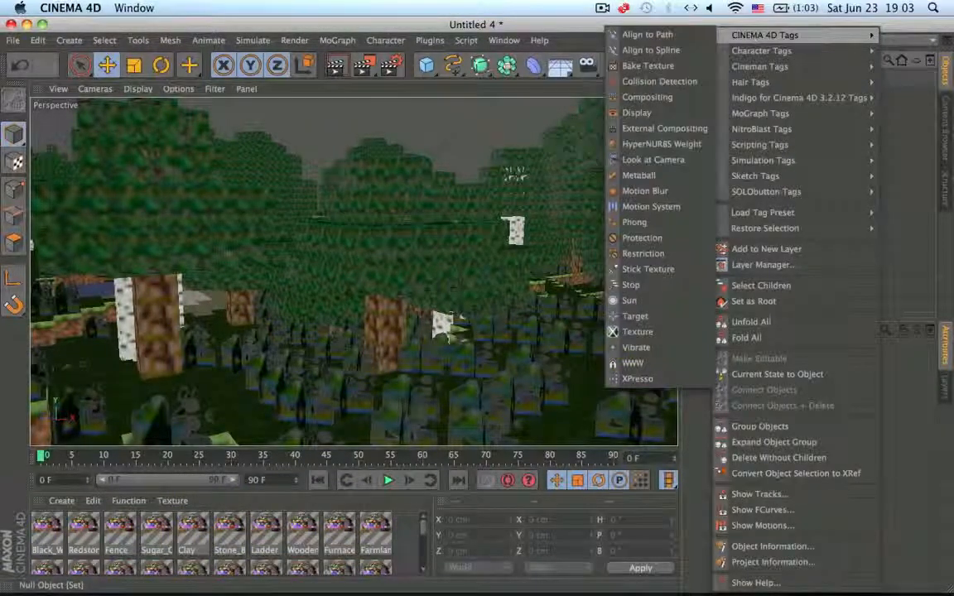
{"action": "left_click", "coordinate": [639, 190]}
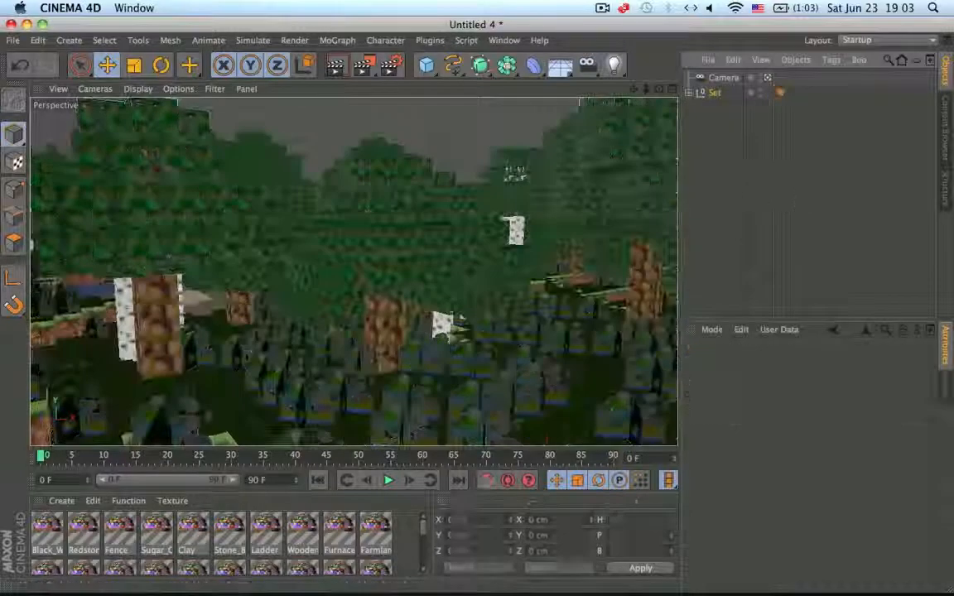
Set the camera's heading rotation to -60° at frame 18 and record a keyframe there
{"action": "left_click", "coordinate": [723, 77]}
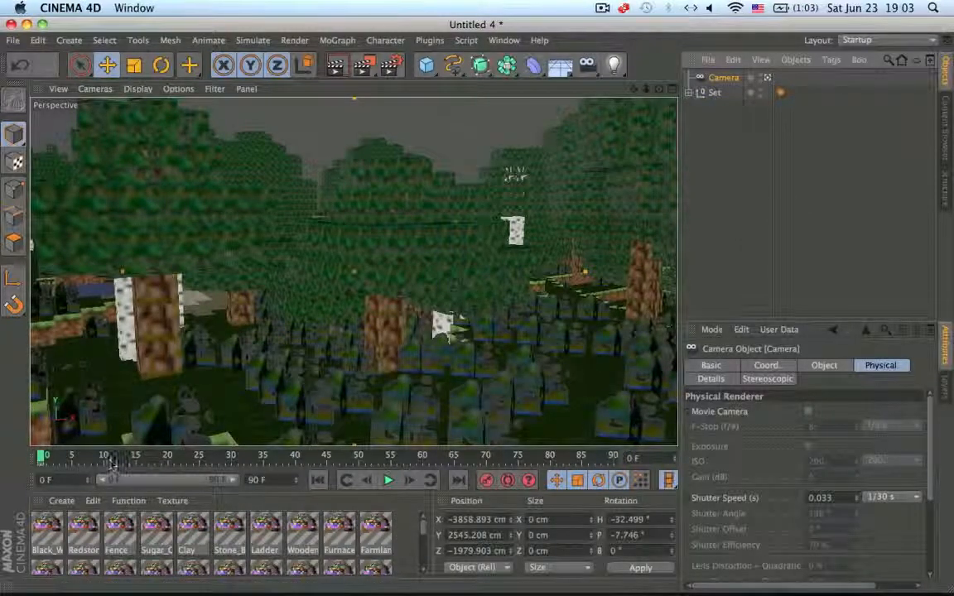
{"action": "left_click_drag", "start_coordinate": [113, 461], "coordinate": [154, 457]}
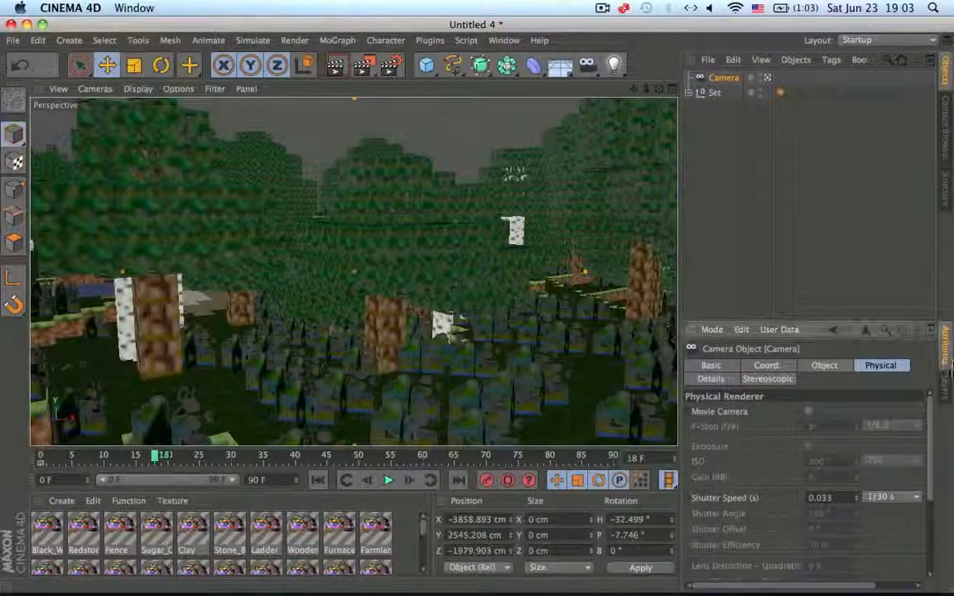
{"action": "left_click", "coordinate": [766, 365]}
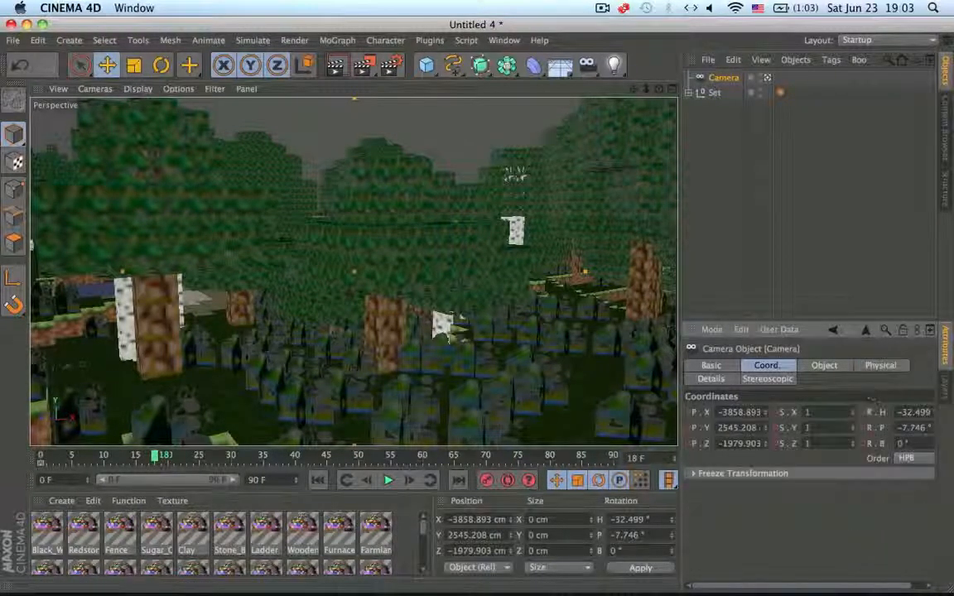
{"action": "type", "text": "6"}
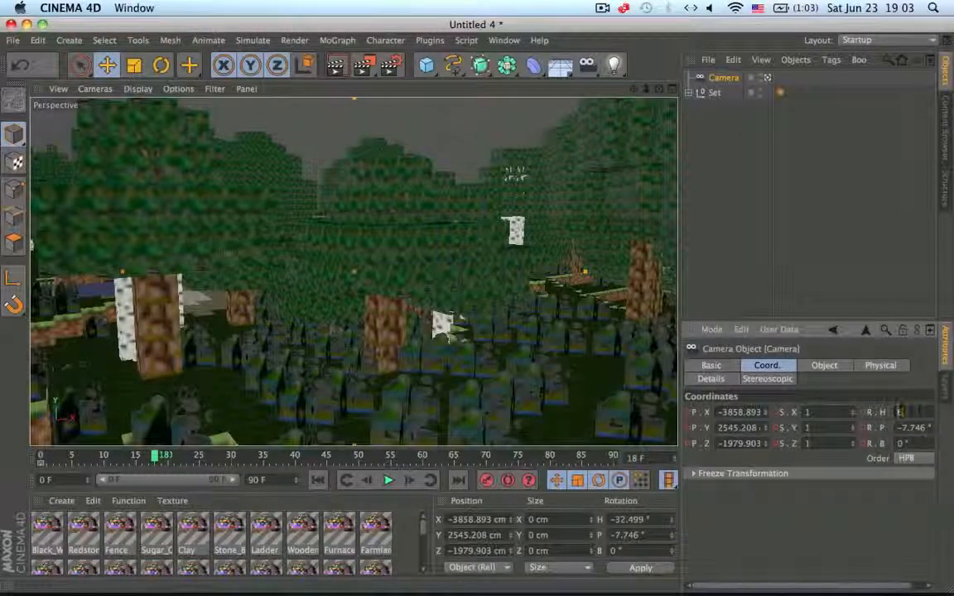
{"action": "type", "text": "60"}
{"action": "key", "text": "Return"}
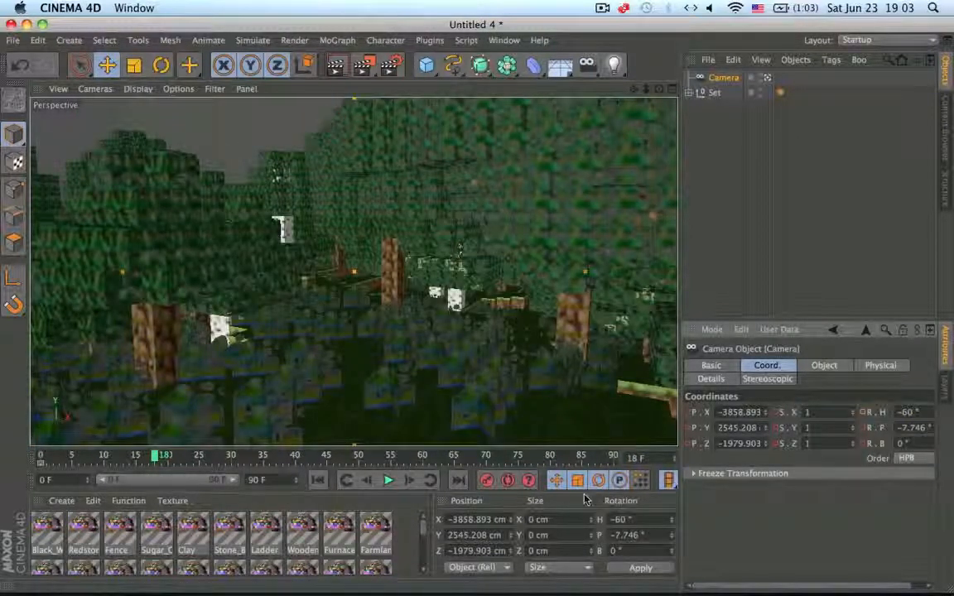
{"action": "left_click", "coordinate": [486, 481]}
Render frame 10 to the Picture Viewer to inspect the motion blur, and close the viewer
{"action": "left_click_drag", "start_coordinate": [103, 457], "coordinate": [104, 420]}
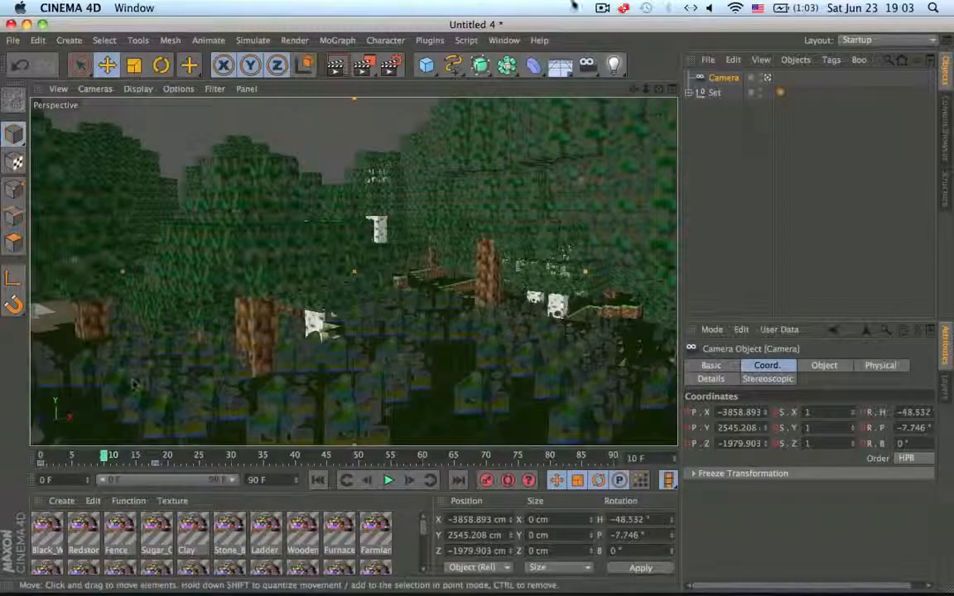
{"action": "left_click", "coordinate": [362, 65]}
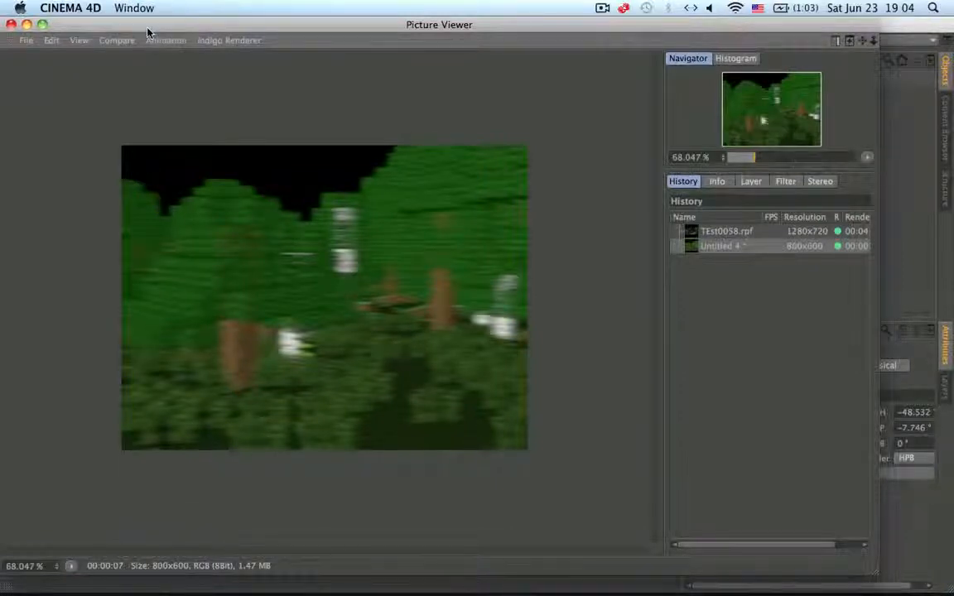
{"action": "left_click", "coordinate": [11, 25]}
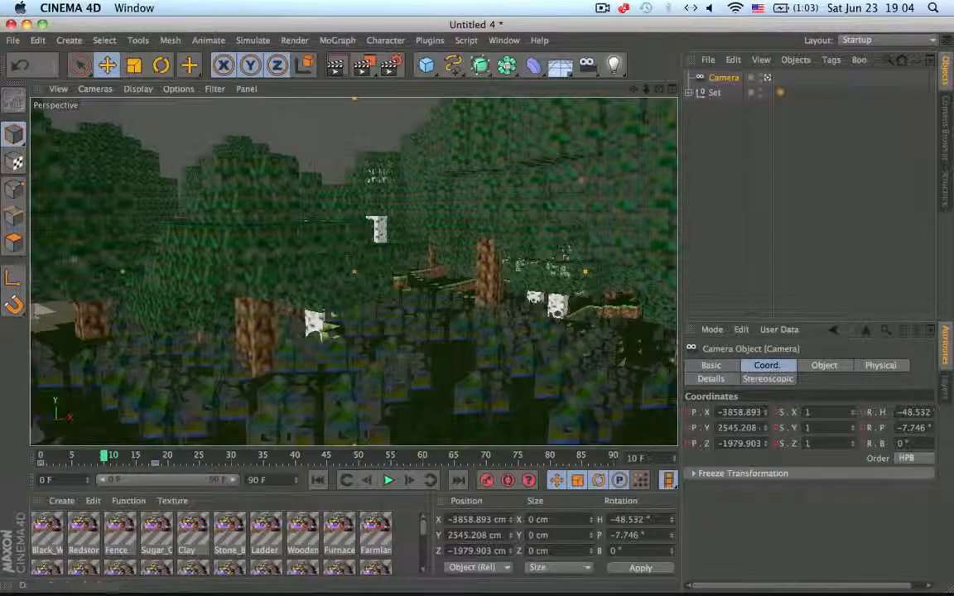
{"action": "left_click", "coordinate": [348, 74]}
{"action": "left_click", "coordinate": [11, 24]}
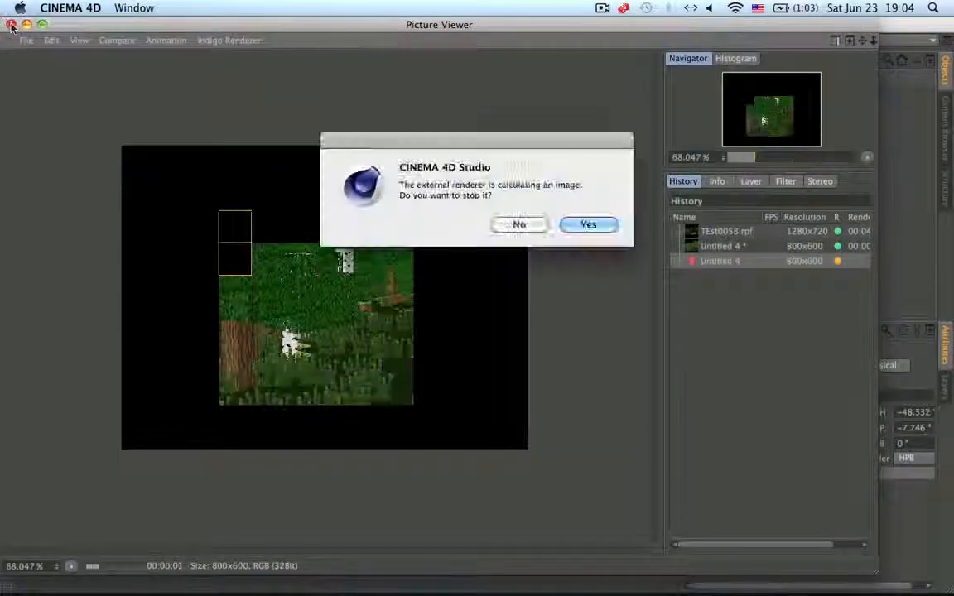
{"action": "left_click", "coordinate": [587, 225]}
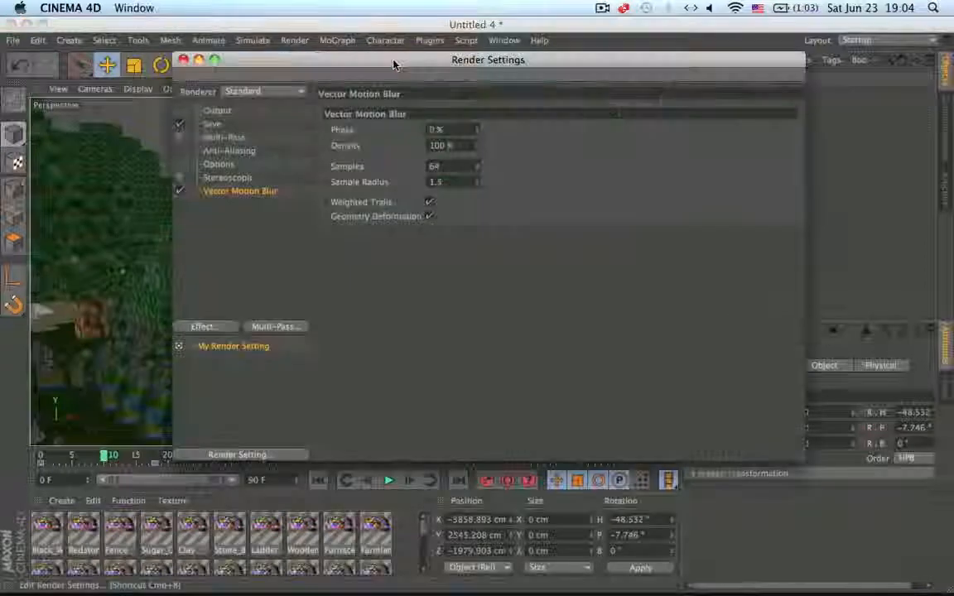
Remove the Vector Motion Blur effect from the render settings and close them
{"action": "left_click", "coordinate": [356, 63]}
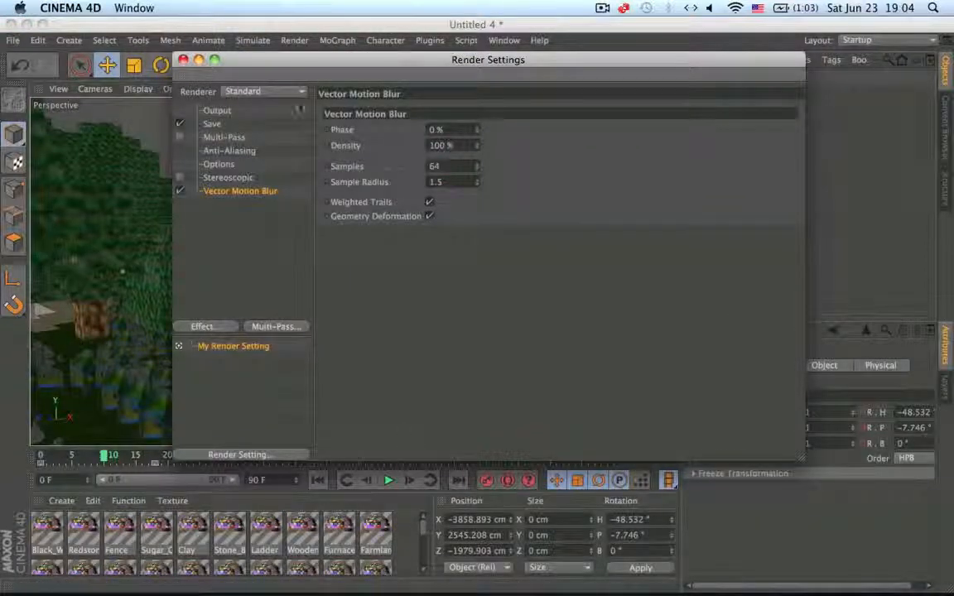
{"action": "key", "text": "Delete"}
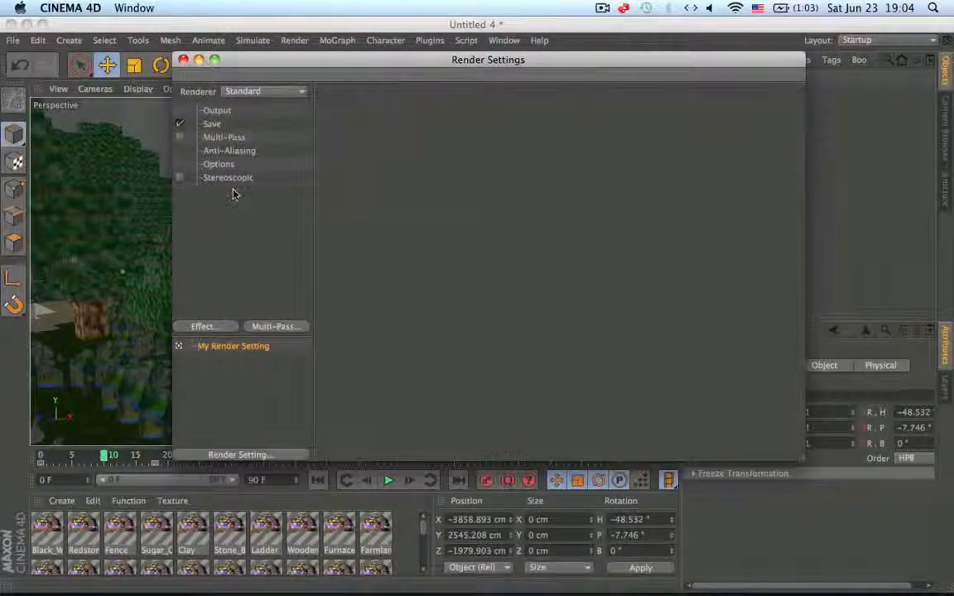
{"action": "left_click", "coordinate": [183, 60]}
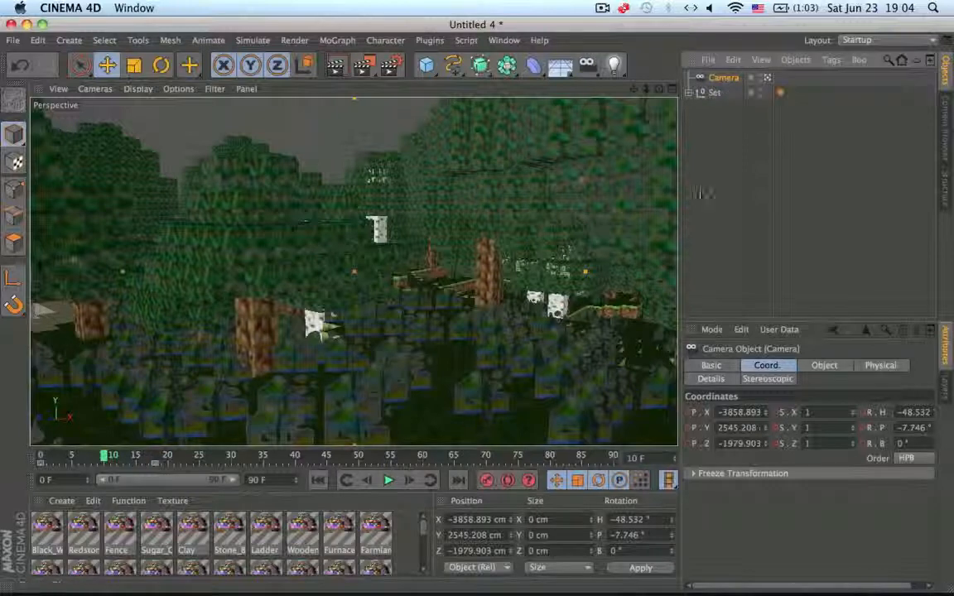
Delete the camera's keyframe at frame 18 and return to frame 0
{"action": "left_click_drag", "start_coordinate": [156, 464], "coordinate": [79, 468]}
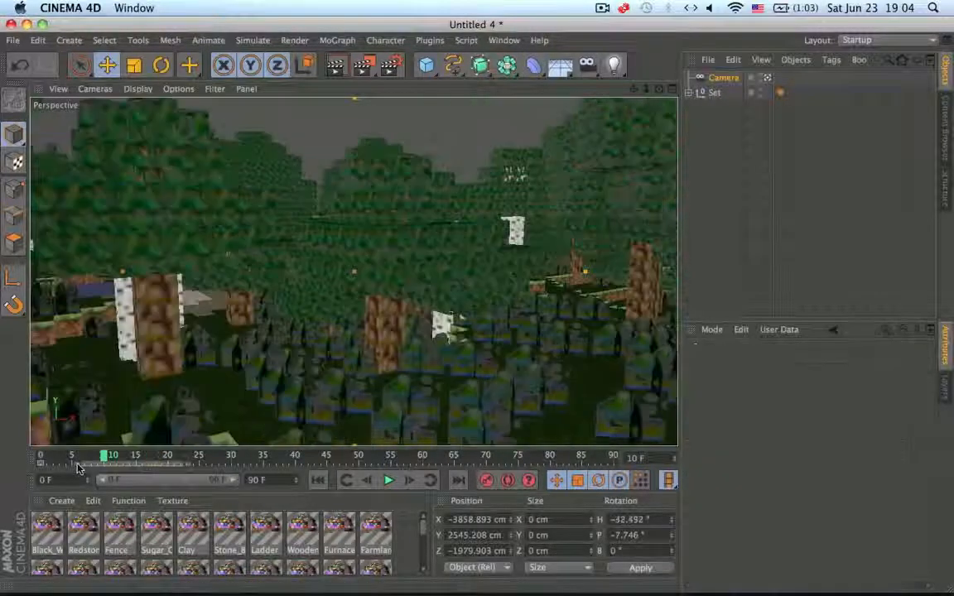
{"action": "left_click", "coordinate": [213, 465]}
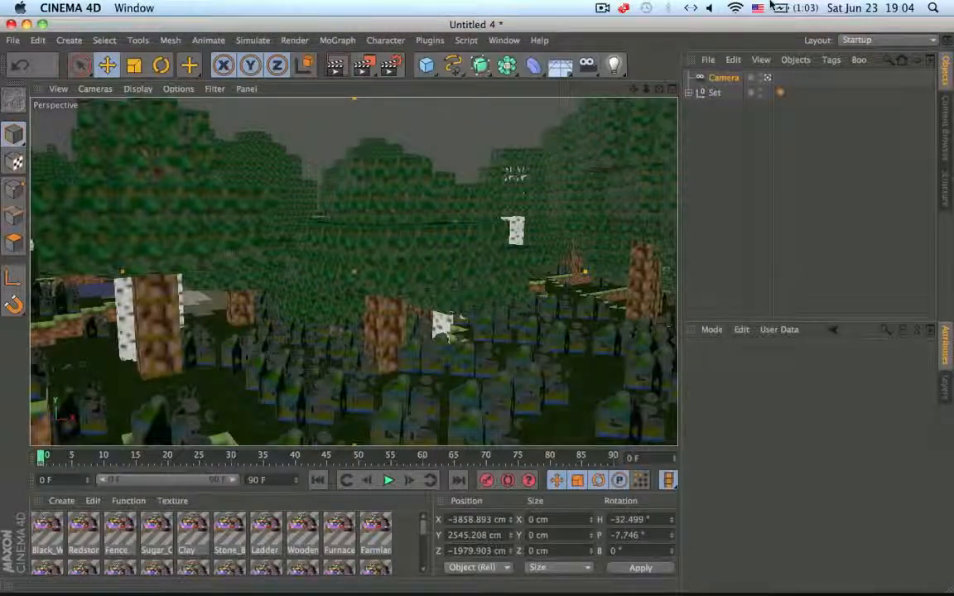
Add a Vibrate tag to the Camera and clear the object selection
{"action": "right_click", "coordinate": [722, 77]}
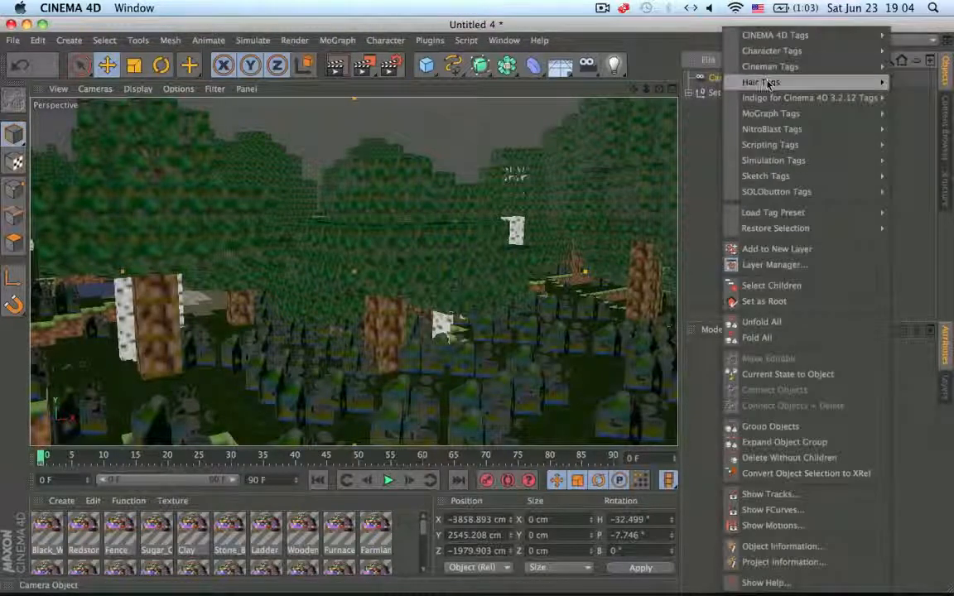
{"action": "mouse_move", "coordinate": [767, 55]}
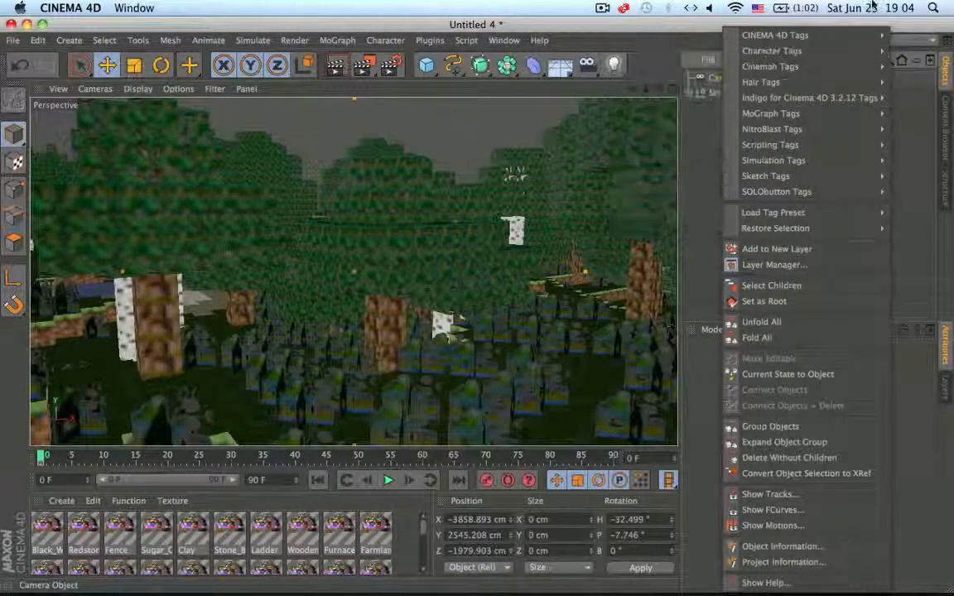
{"action": "mouse_move", "coordinate": [854, 41]}
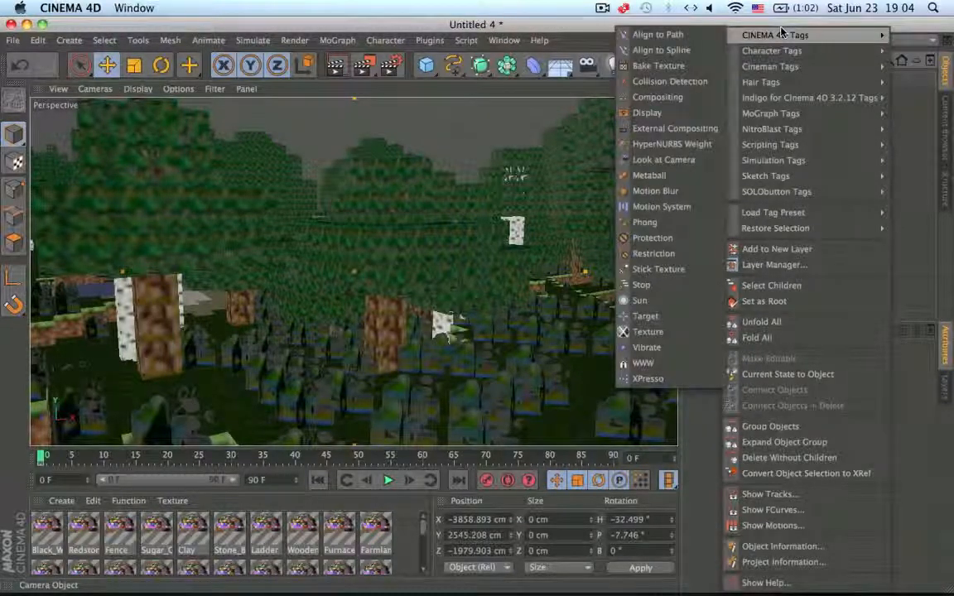
{"action": "left_click", "coordinate": [695, 348]}
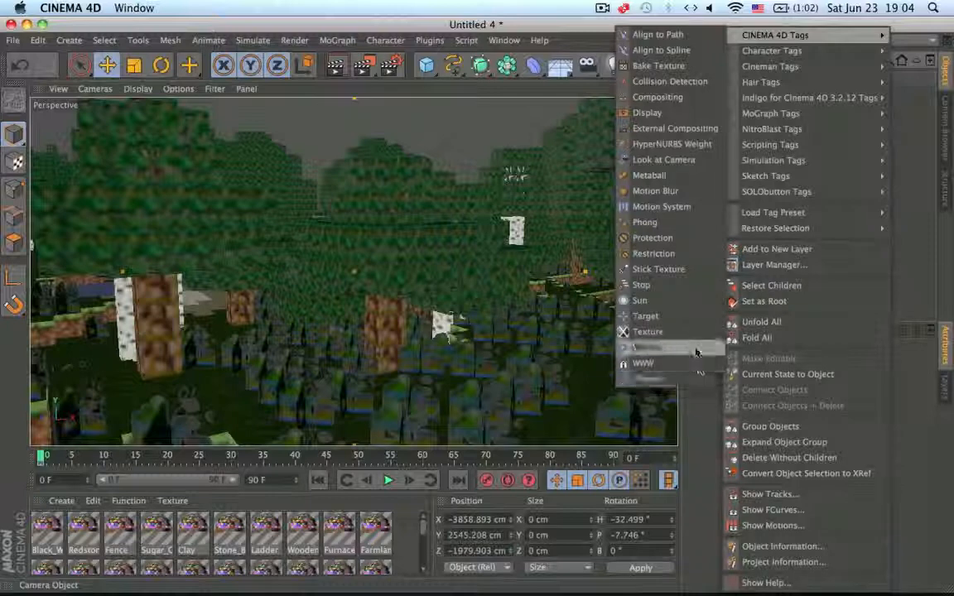
{"action": "left_click", "coordinate": [768, 134]}
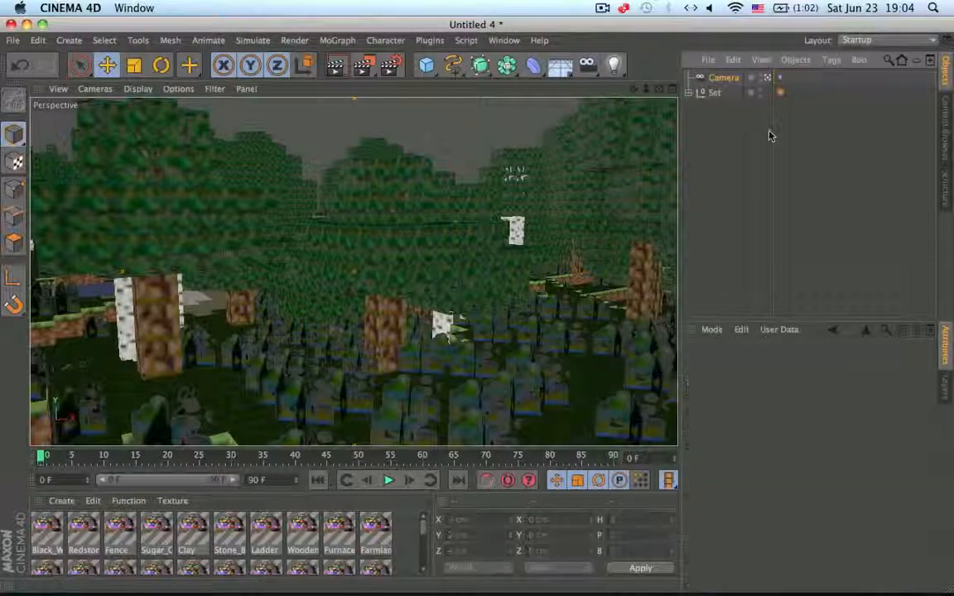
Enable position vibration in the camera's Vibrate tag and set its amplitude to 5 cm on all three axes
{"action": "left_click", "coordinate": [779, 77]}
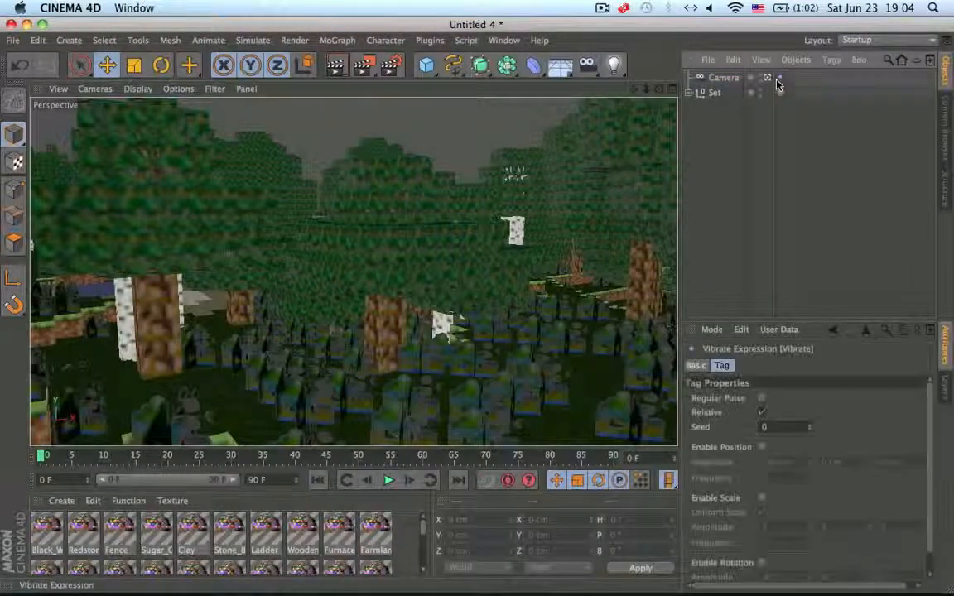
{"action": "left_click", "coordinate": [761, 448]}
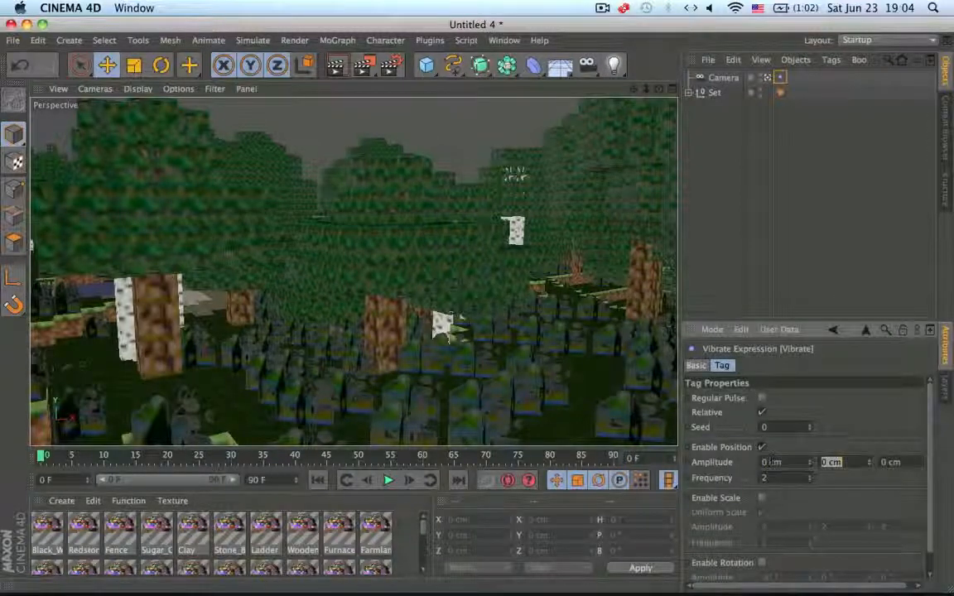
{"action": "type", "text": "5"}
{"action": "key", "text": "Tab"}
{"action": "type", "text": "5"}
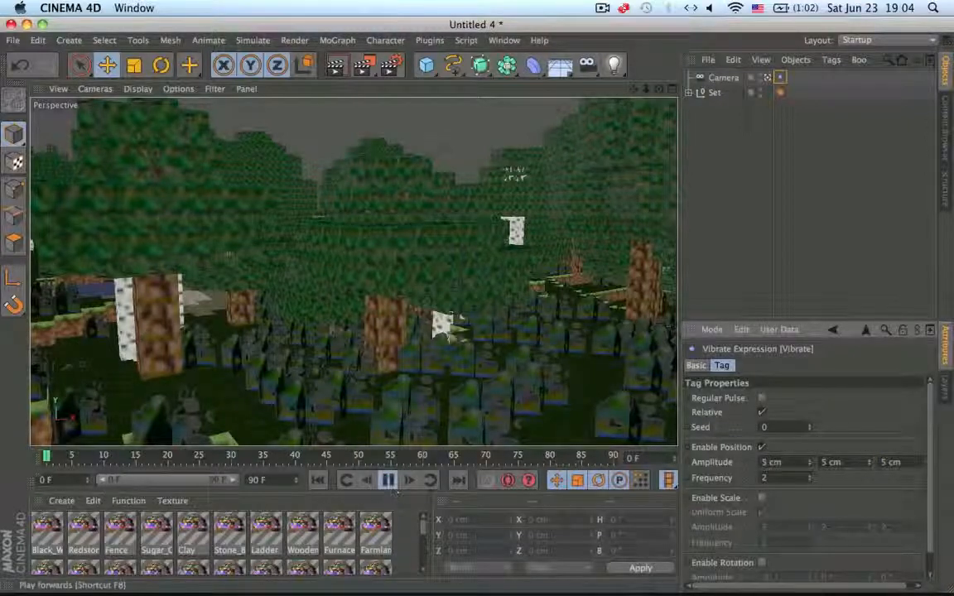
Play the animation several times to check the camera's vibration, and return to frame 0
{"action": "left_click", "coordinate": [387, 480]}
{"action": "left_click", "coordinate": [387, 480]}
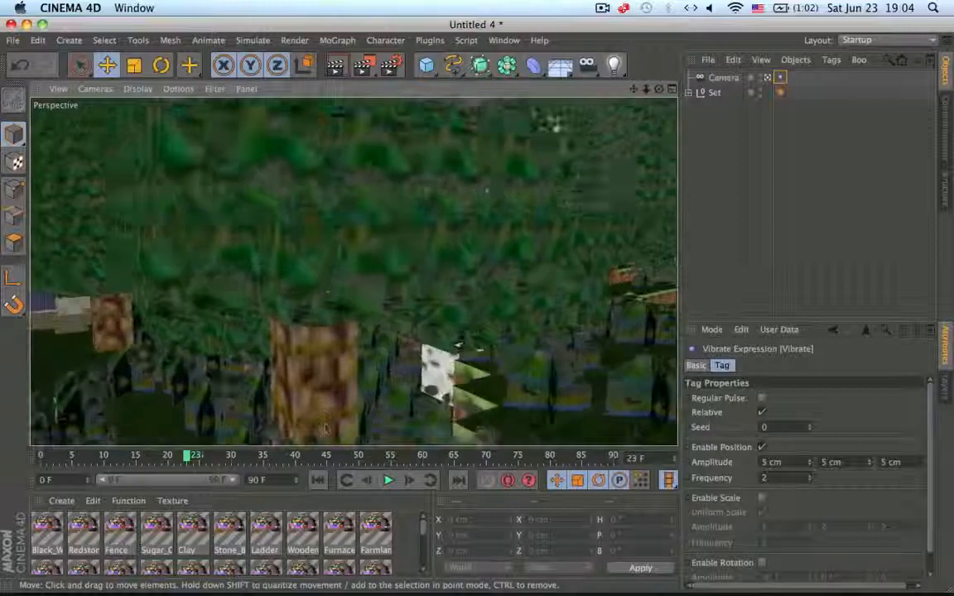
{"action": "left_click", "coordinate": [385, 480]}
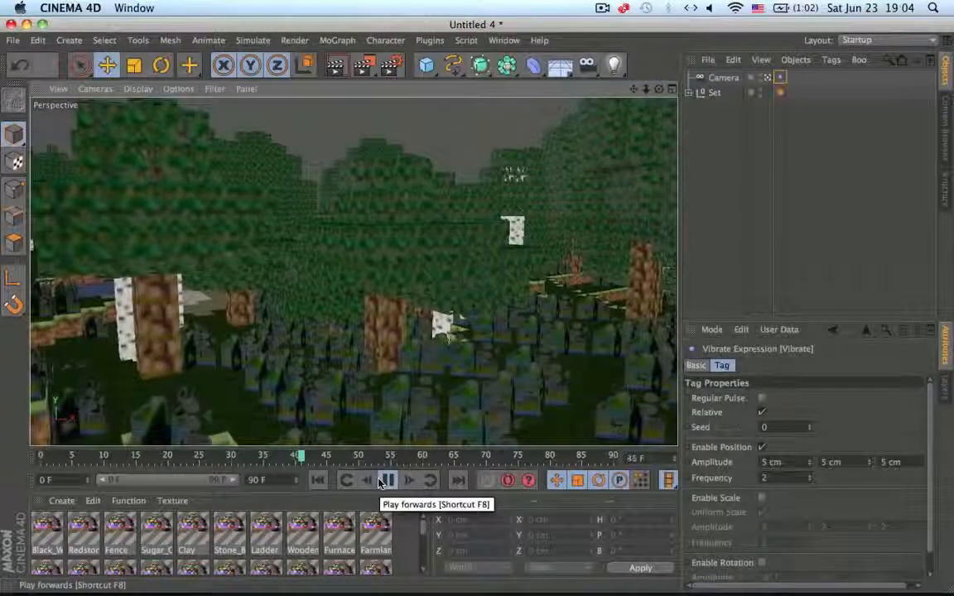
{"action": "left_click", "coordinate": [385, 480]}
{"action": "left_click_drag", "start_coordinate": [779, 77], "coordinate": [794, 92]}
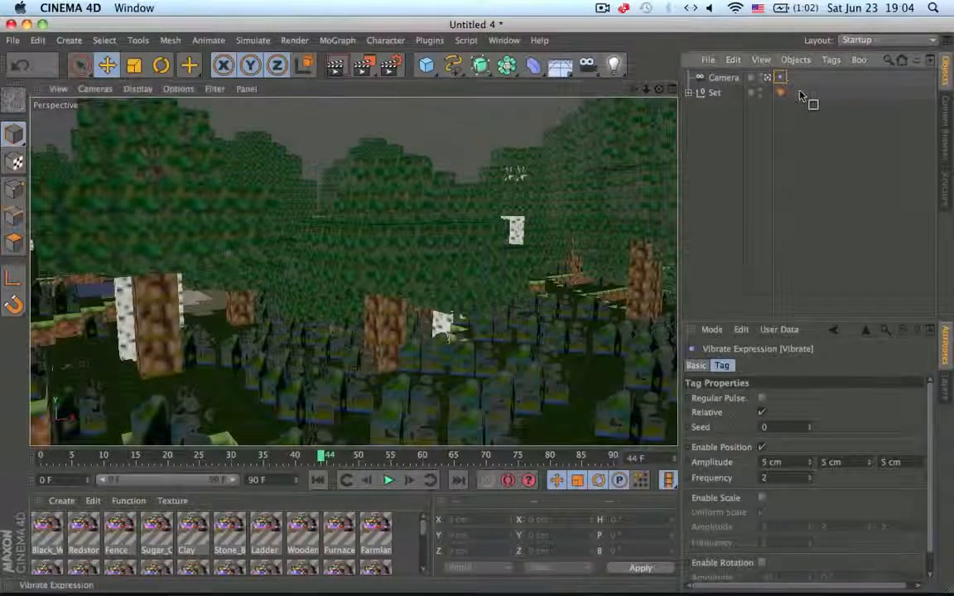
{"action": "scroll", "coordinate": [372, 289], "scroll_direction": "up", "scroll_amount": 10}
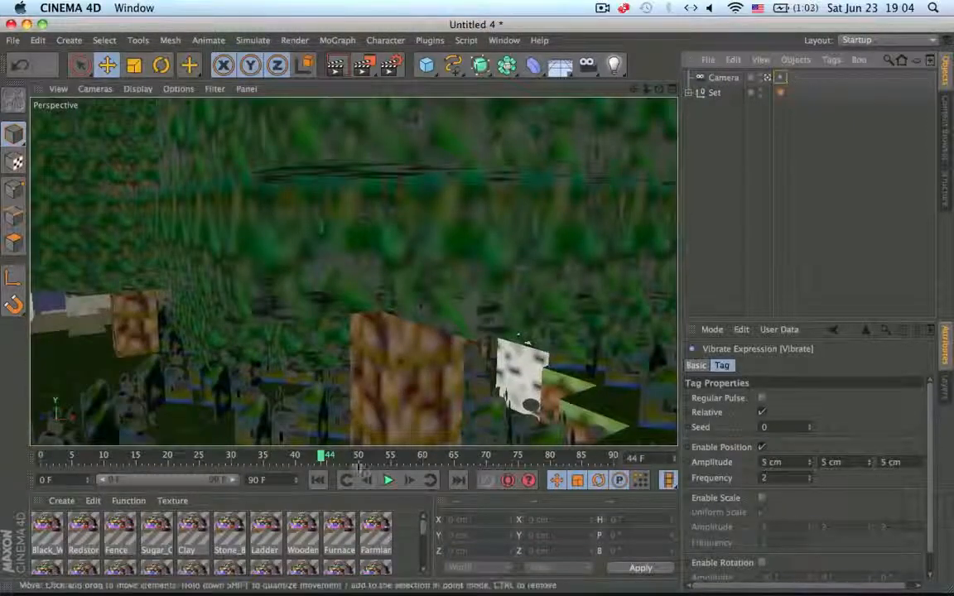
{"action": "left_click", "coordinate": [387, 480]}
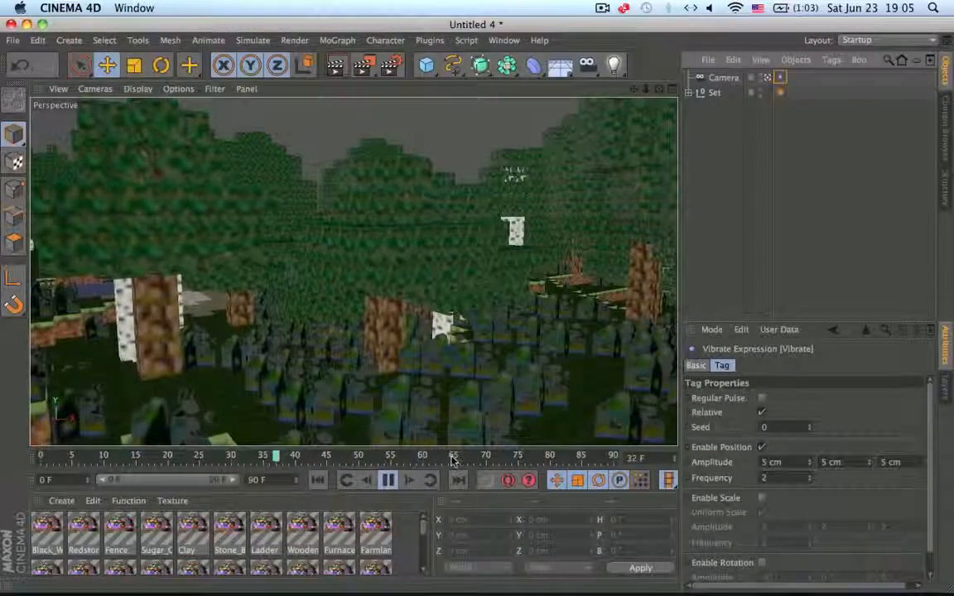
{"action": "left_click", "coordinate": [388, 480]}
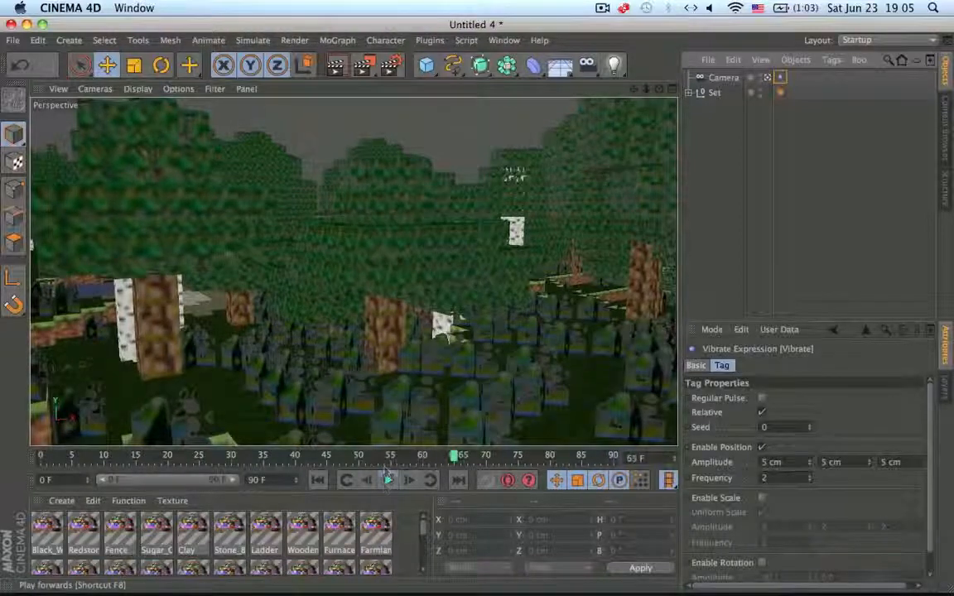
{"action": "mouse_move", "coordinate": [391, 461]}
{"action": "left_mouse_down"}
{"action": "mouse_move", "coordinate": [234, 461]}
{"action": "mouse_move", "coordinate": [1, 493]}
{"action": "left_mouse_up"}
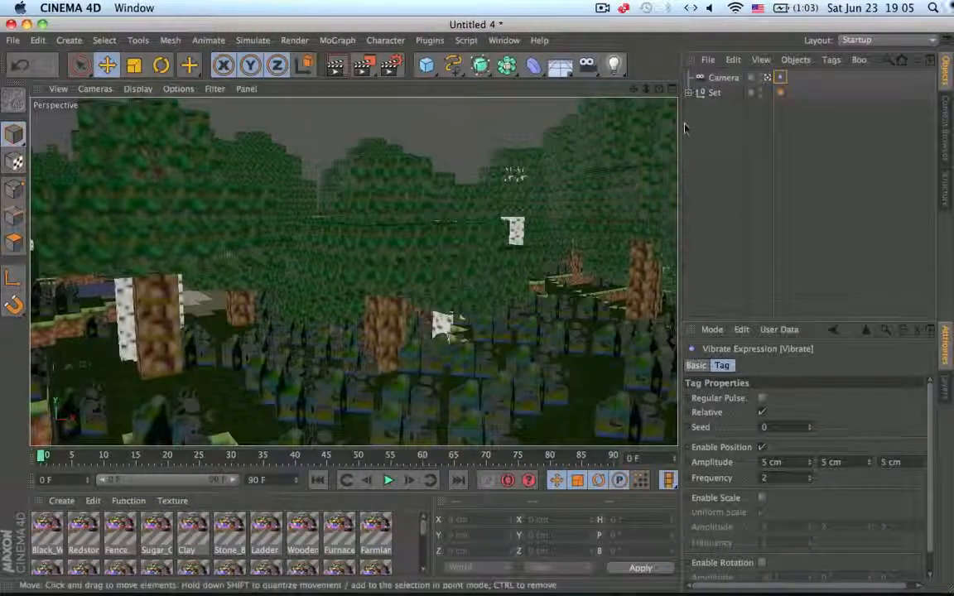
Switch to the Animation layout and select the Camera in the timeline
{"action": "left_click", "coordinate": [900, 39]}
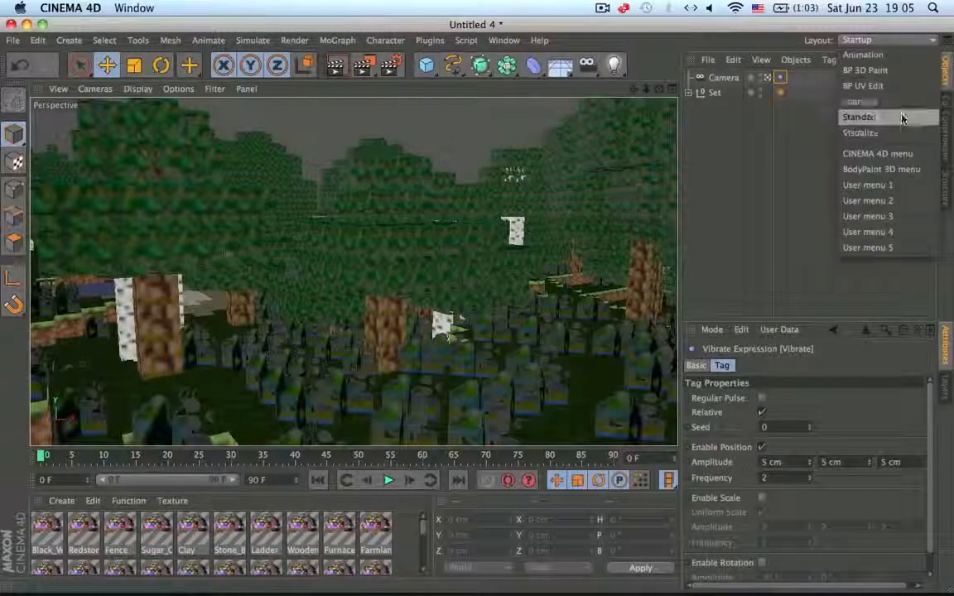
{"action": "left_click", "coordinate": [863, 54]}
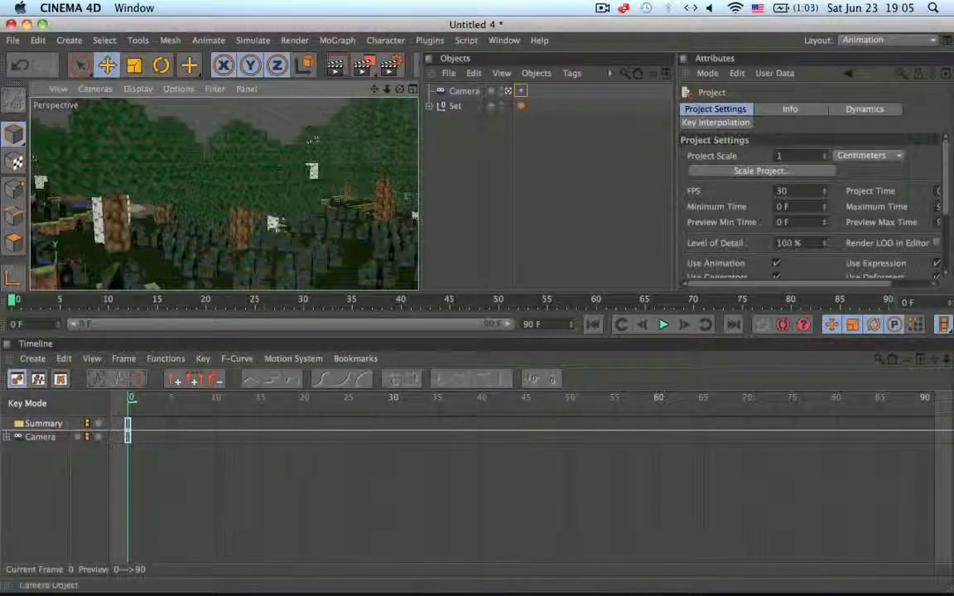
{"action": "left_click", "coordinate": [455, 92]}
{"action": "left_click", "coordinate": [37, 437]}
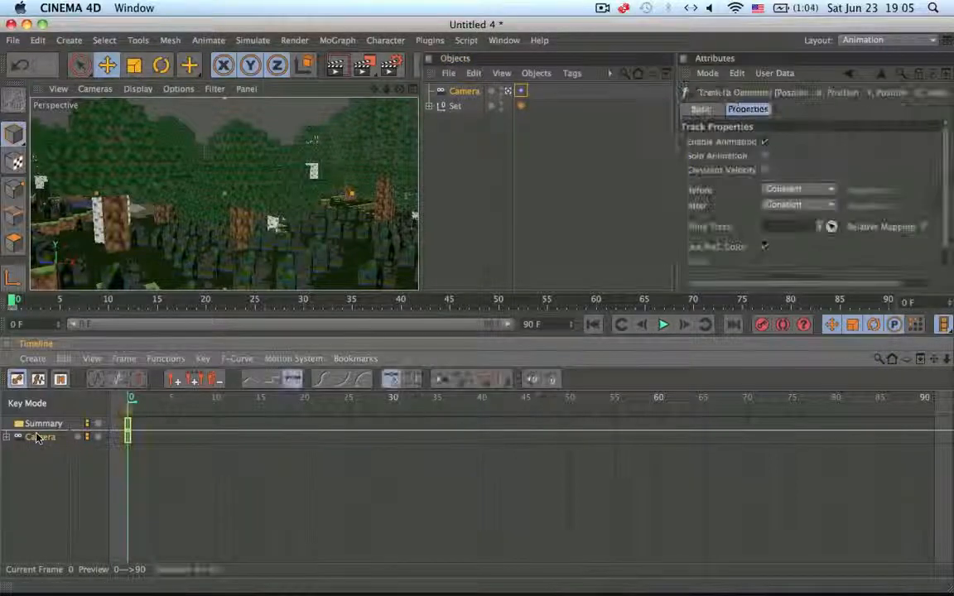
Bake the Camera's vibration into keyframes from frame 0 to 90, including position, rotation and parameters, with expressions baked and tracks cleaned
{"action": "left_click_drag", "start_coordinate": [473, 90], "coordinate": [28, 458]}
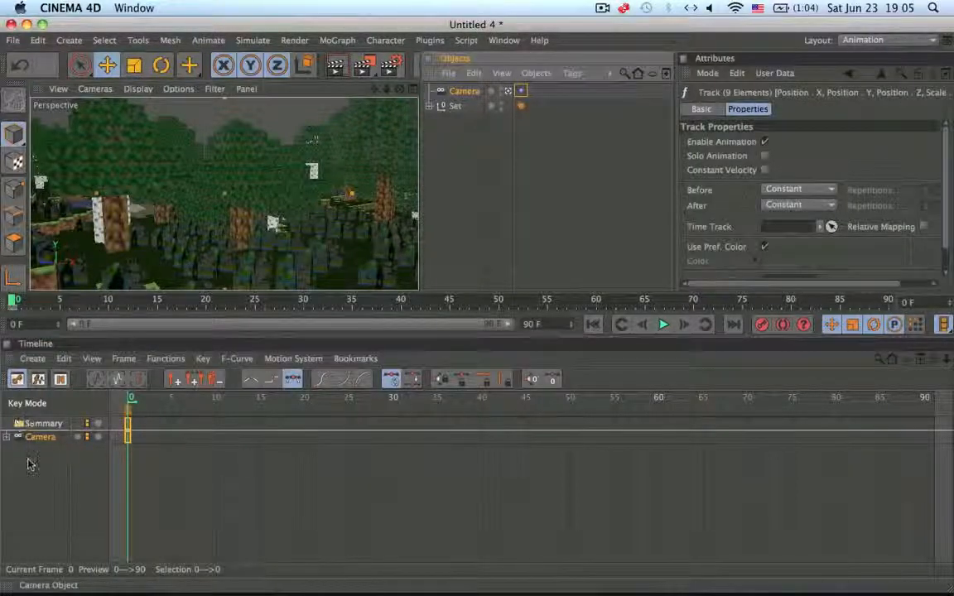
{"action": "left_click", "coordinate": [50, 437]}
{"action": "left_click", "coordinate": [138, 379]}
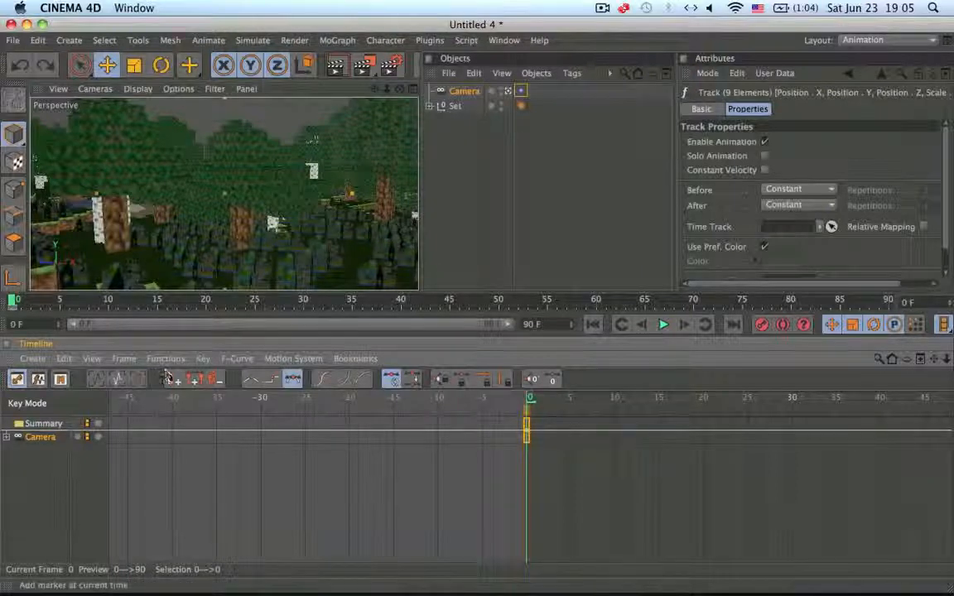
{"action": "left_click", "coordinate": [98, 380]}
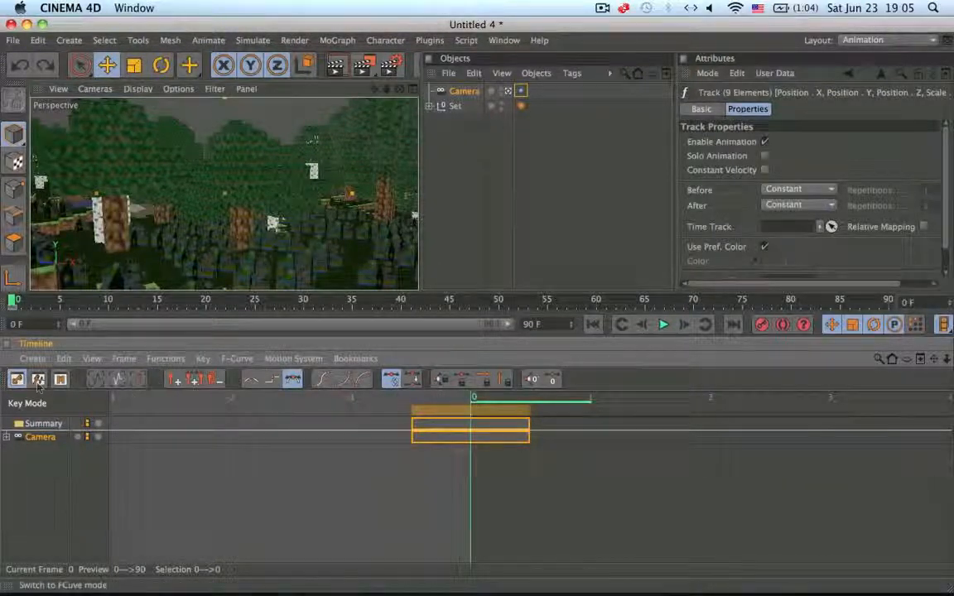
{"action": "right_click", "coordinate": [87, 424]}
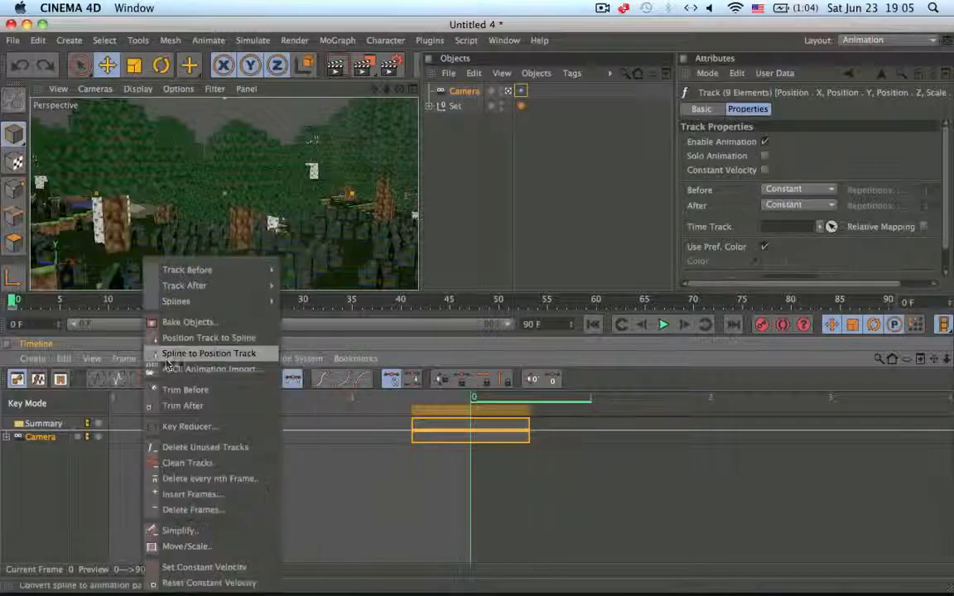
{"action": "left_click", "coordinate": [236, 320]}
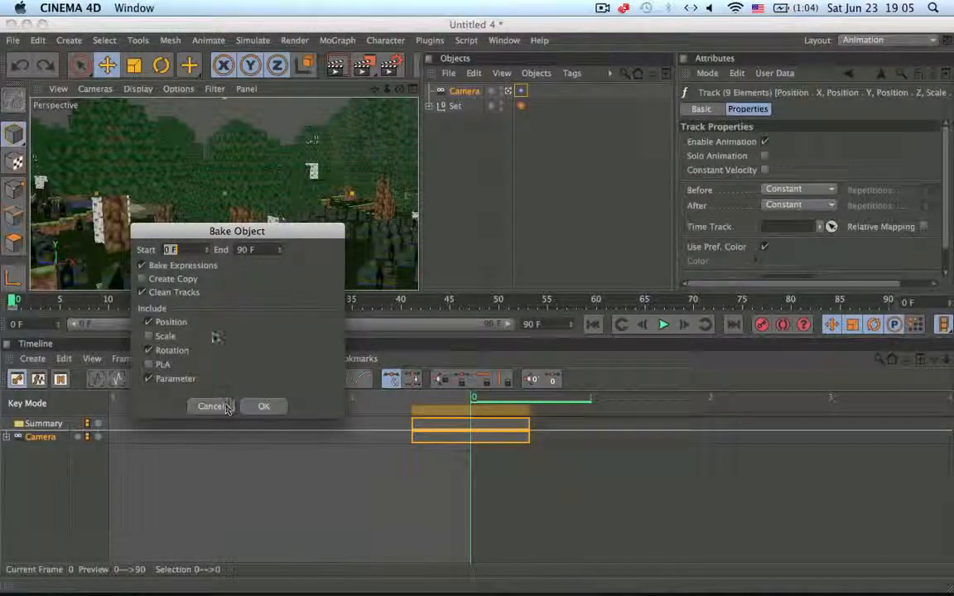
{"action": "left_click", "coordinate": [256, 258]}
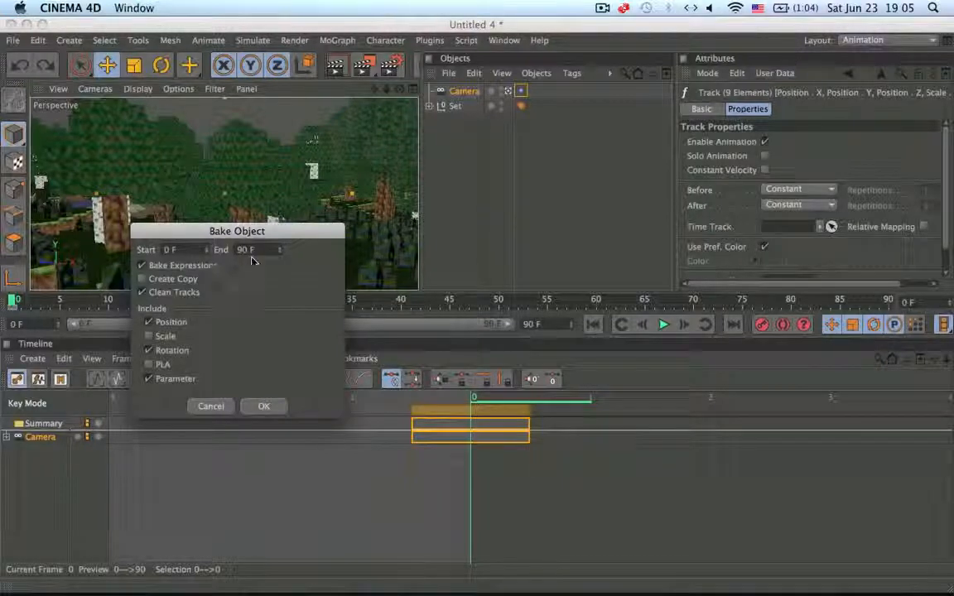
{"action": "left_click", "coordinate": [268, 404]}
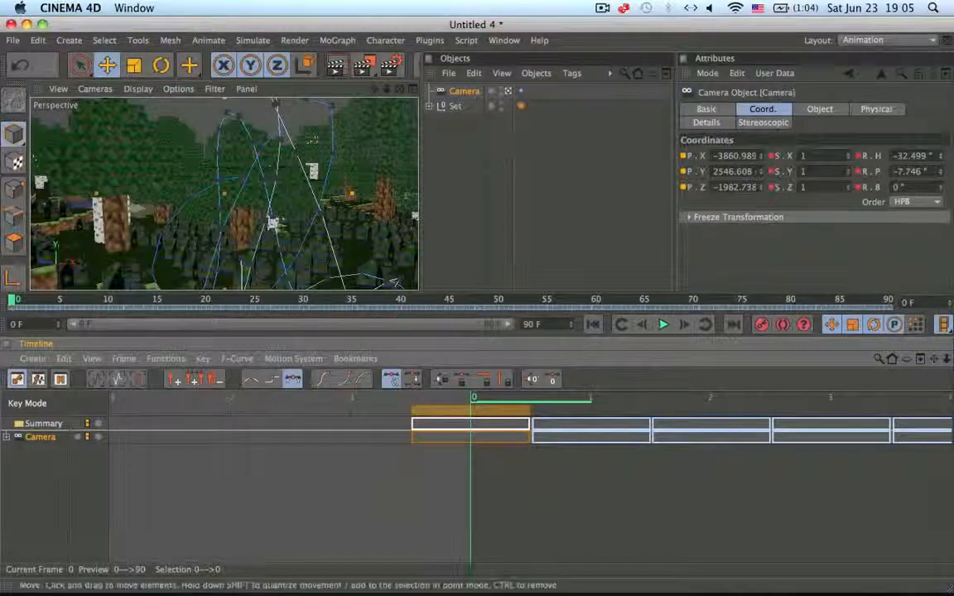
In the Startup layout, delete the Camera's Vibrate tag and play the animation briefly to check the baked motion
{"action": "left_click", "coordinate": [877, 42]}
{"action": "left_click", "coordinate": [845, 115]}
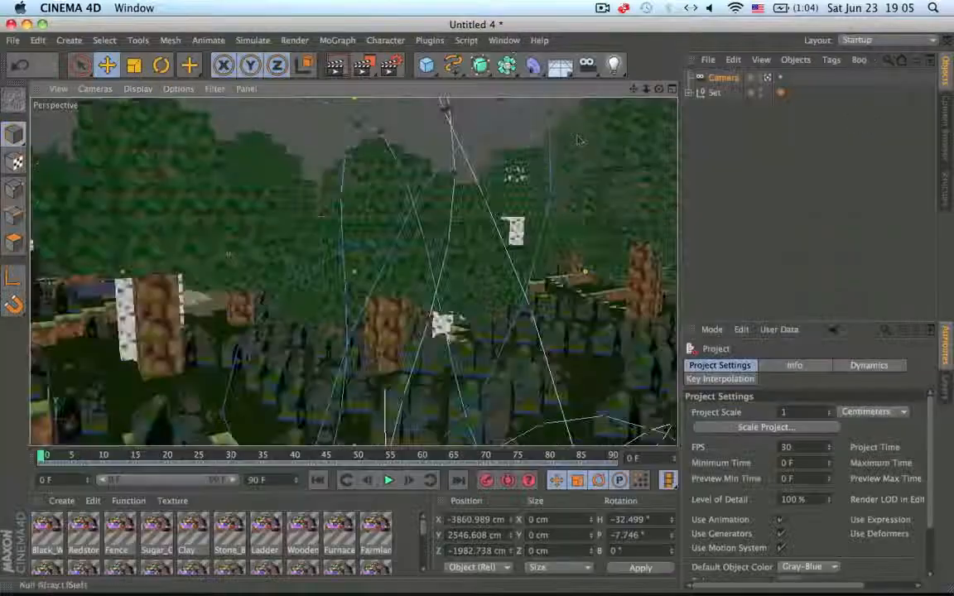
{"action": "left_click", "coordinate": [786, 83]}
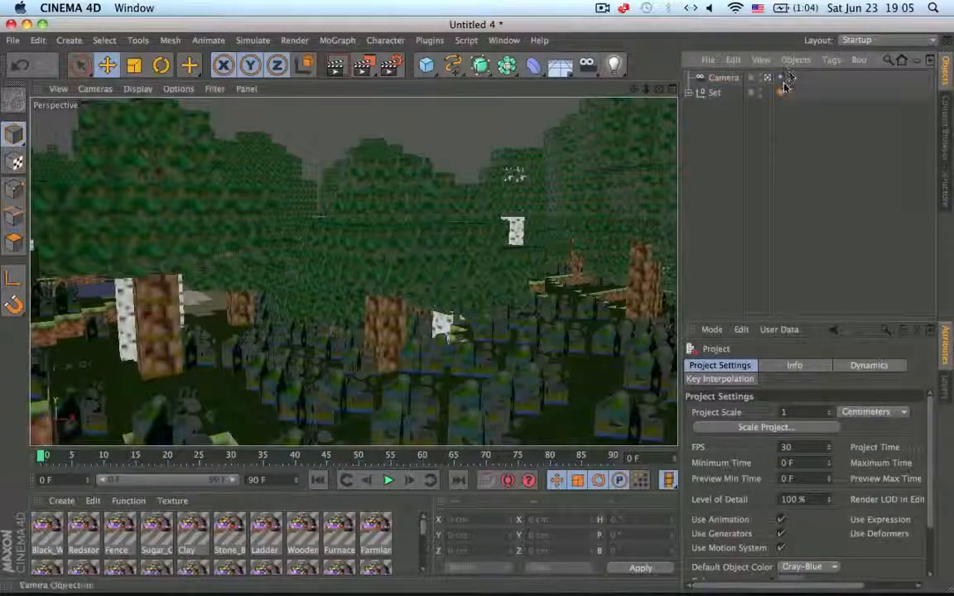
{"action": "left_click", "coordinate": [781, 78]}
{"action": "key", "text": "Delete"}
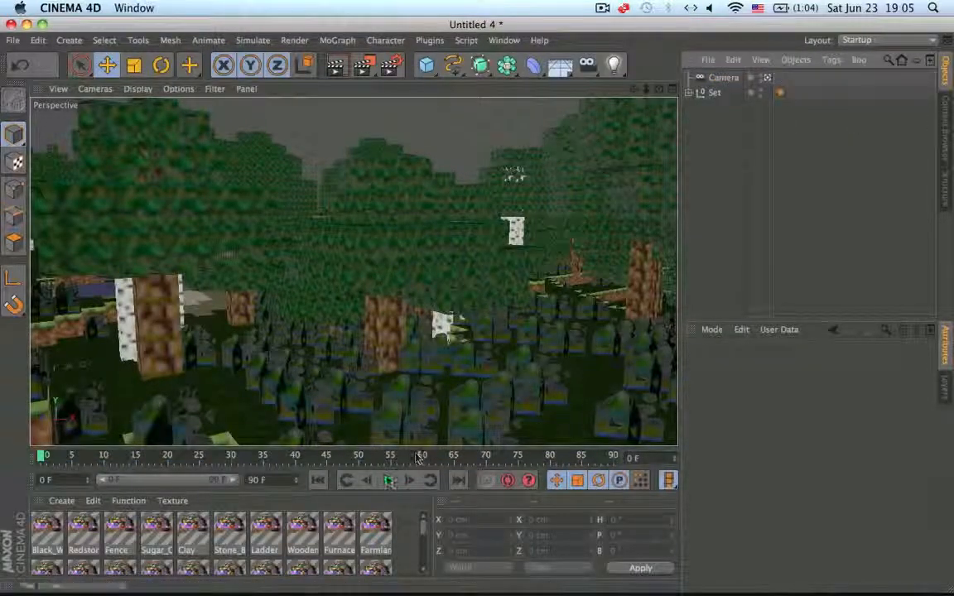
{"action": "left_click", "coordinate": [389, 480]}
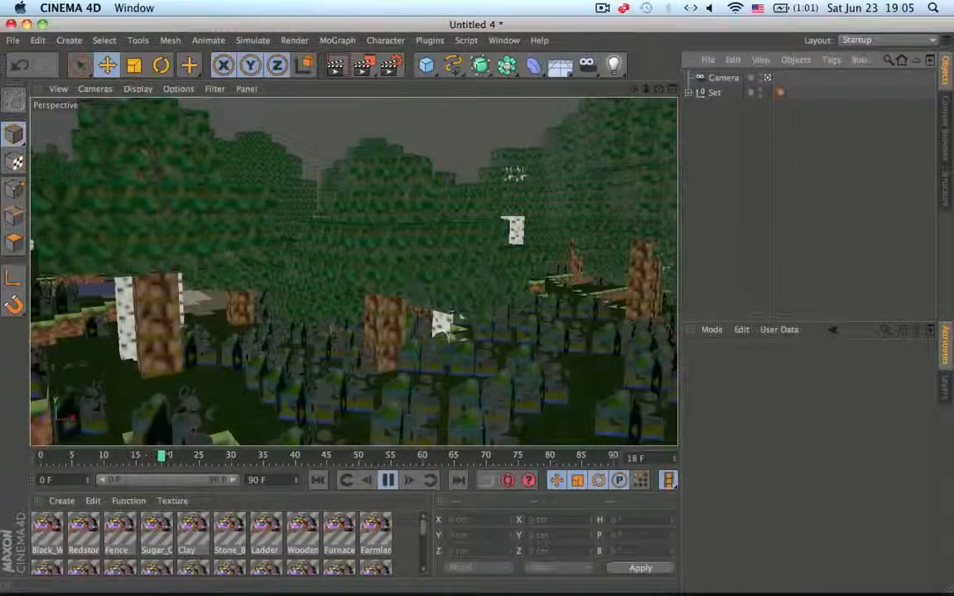
{"action": "left_click", "coordinate": [388, 480]}
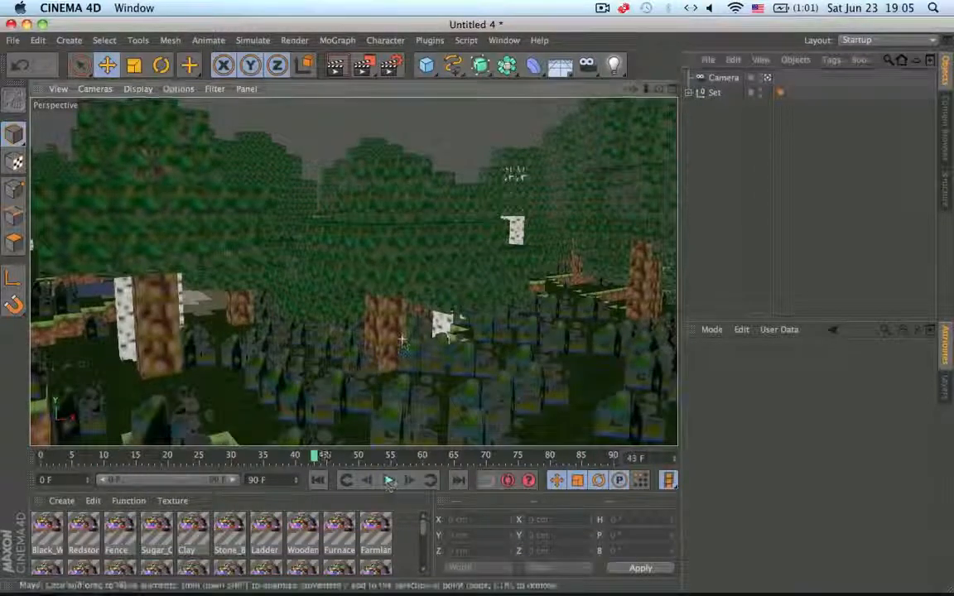
Reframe the forest through the Camera at frame 90 and record a Camera keyframe there
{"action": "left_click_drag", "start_coordinate": [403, 341], "coordinate": [249, 350], "text": "alt"}
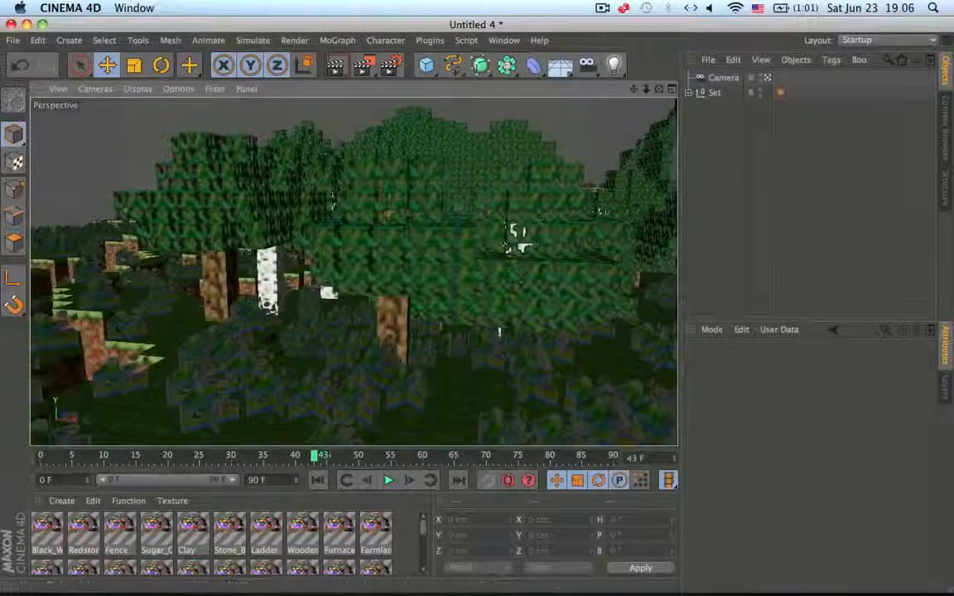
{"action": "left_click", "coordinate": [722, 77]}
{"action": "left_click_drag", "start_coordinate": [315, 457], "coordinate": [614, 456]}
{"action": "left_click_drag", "start_coordinate": [487, 369], "coordinate": [331, 360], "text": "alt"}
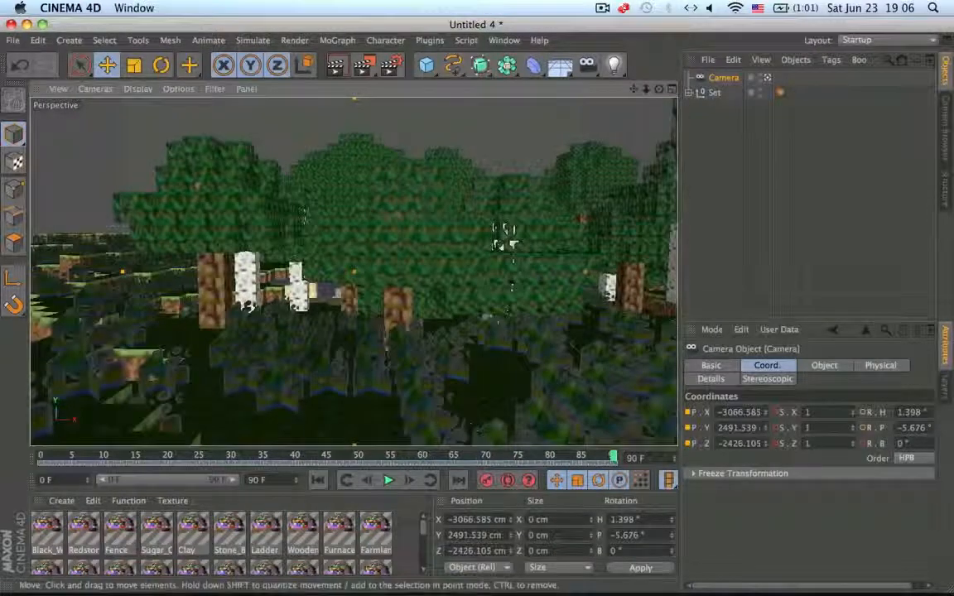
{"action": "left_click", "coordinate": [487, 480]}
{"action": "left_click_drag", "start_coordinate": [487, 457], "coordinate": [613, 457]}
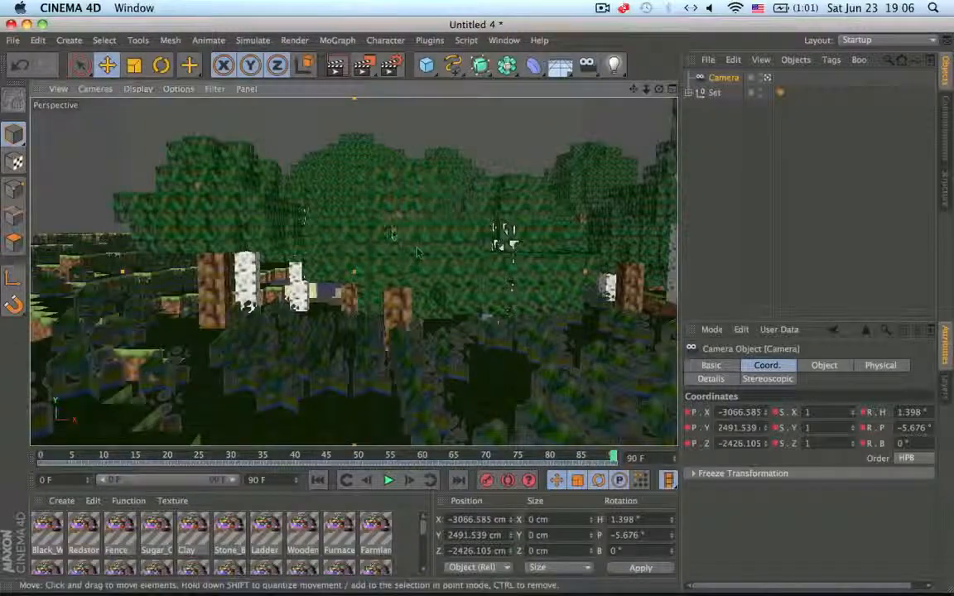
Try a higher, downward-tilted camera view of the forest, and delete the Camera from the scene
{"action": "left_click_drag", "start_coordinate": [393, 230], "coordinate": [287, 292], "text": "alt"}
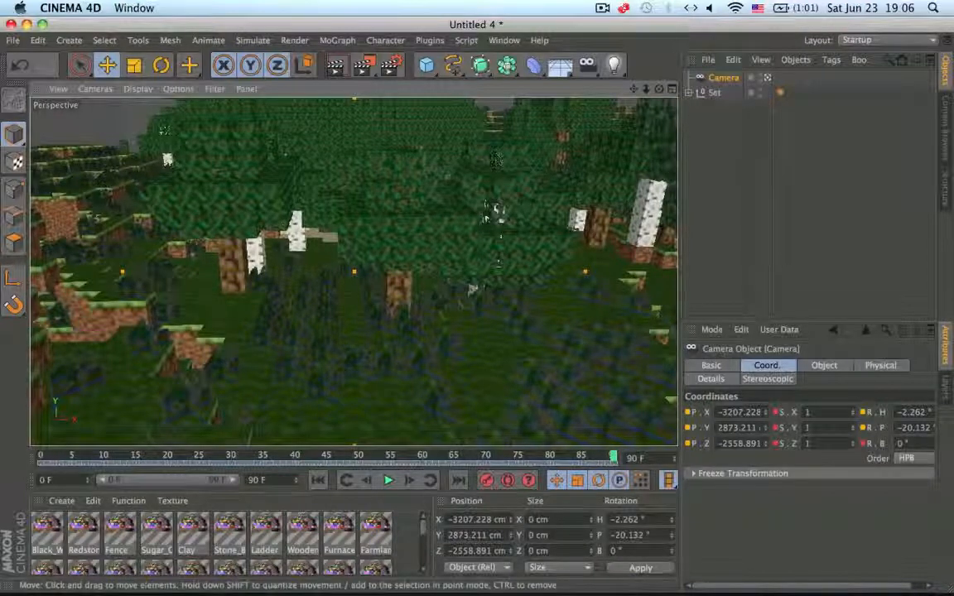
{"action": "left_click", "coordinate": [729, 138]}
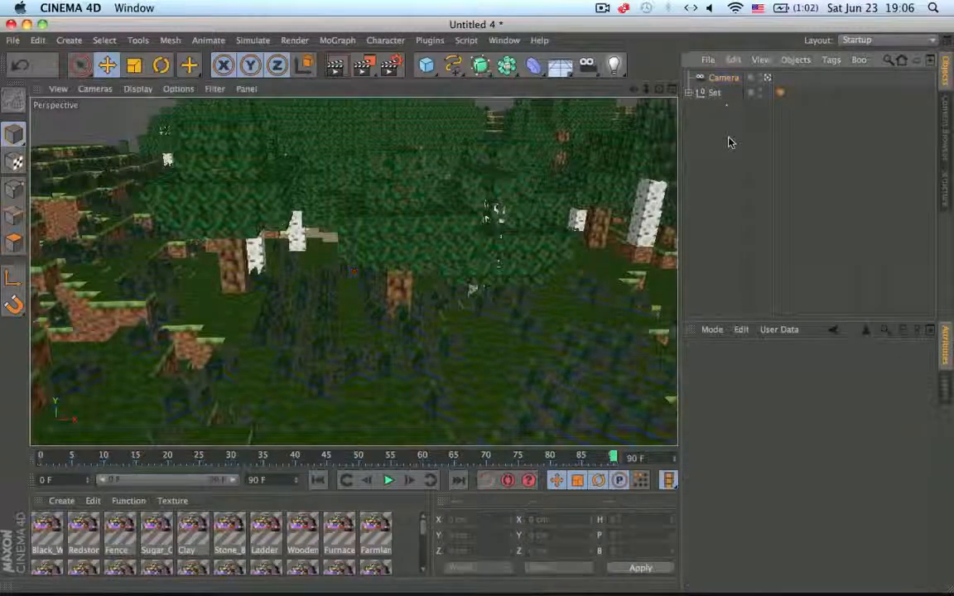
{"action": "left_click", "coordinate": [718, 77]}
{"action": "key", "text": "Delete"}
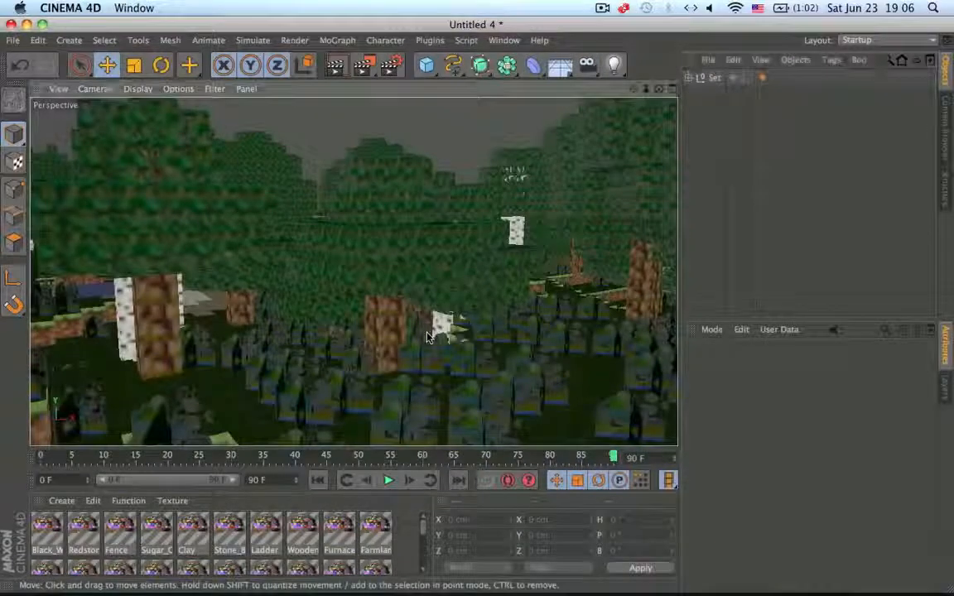
Reframe the forest to show more of the ground, render it to the Picture Viewer and close the viewer
{"action": "left_click_drag", "start_coordinate": [427, 337], "coordinate": [363, 124], "text": "alt"}
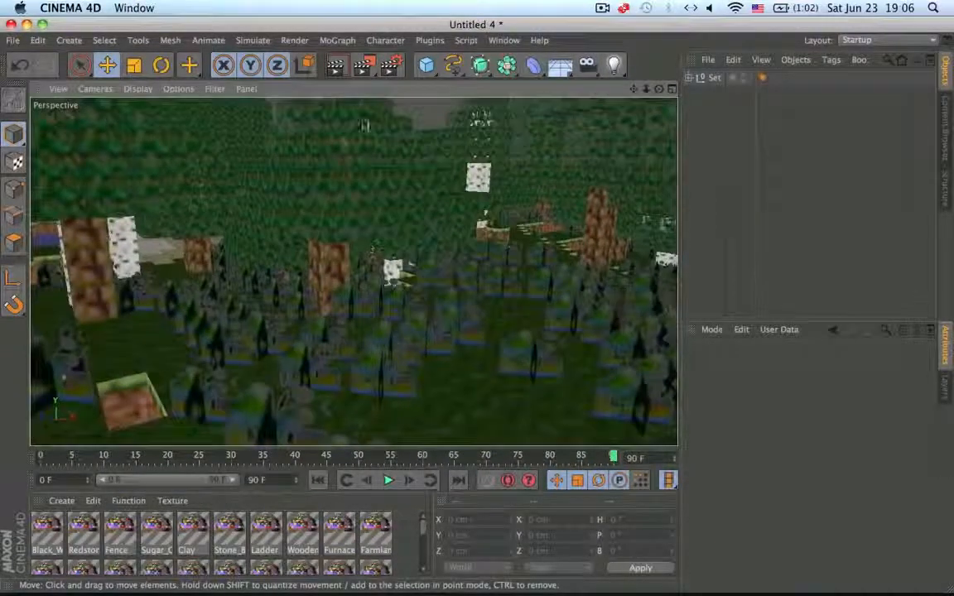
{"action": "left_click", "coordinate": [365, 64]}
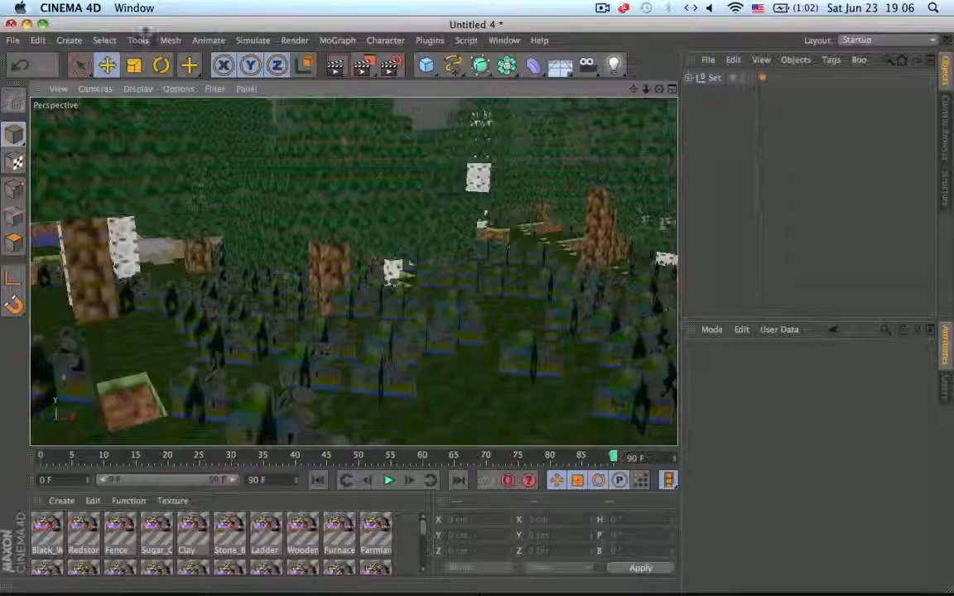
{"action": "left_click", "coordinate": [11, 24]}
Add a Physical Sky to the scene and start a Picture Viewer test render, stopping it before it finishes
{"action": "left_click_drag", "start_coordinate": [560, 66], "coordinate": [727, 83]}
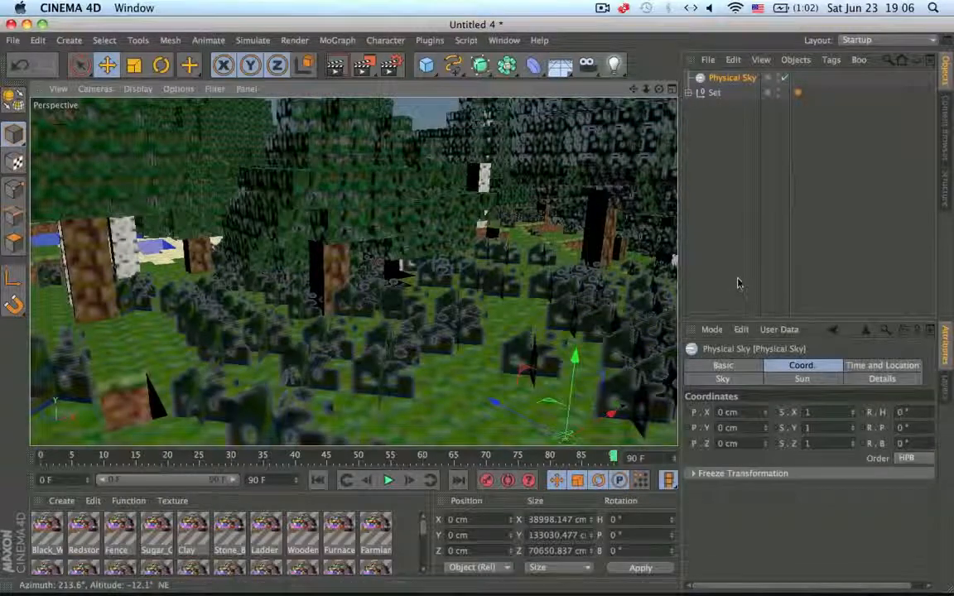
{"action": "left_click", "coordinate": [352, 65]}
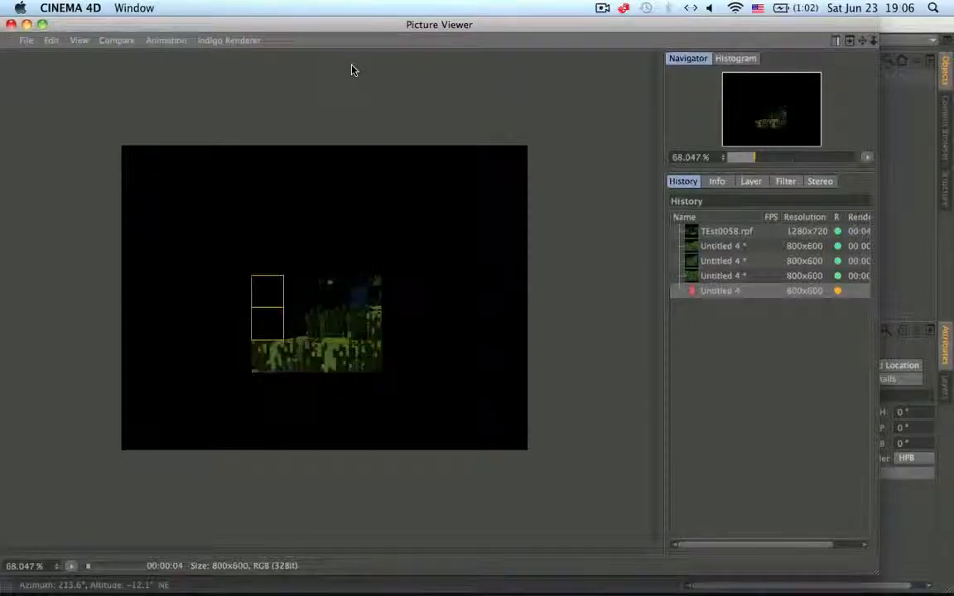
{"action": "left_click", "coordinate": [11, 24]}
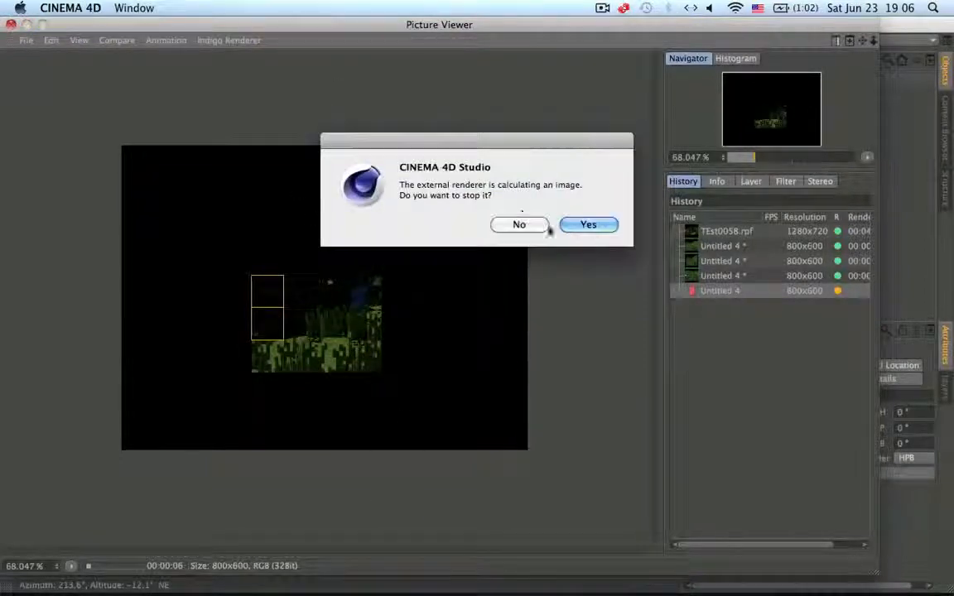
{"action": "left_click", "coordinate": [589, 225]}
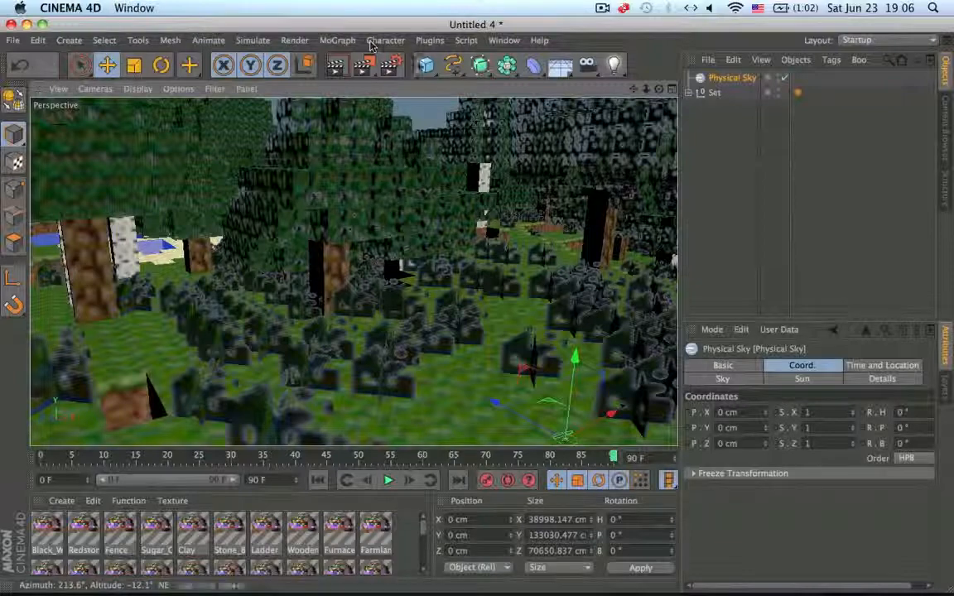
Add the Global Illumination effect to the render settings
{"action": "left_click", "coordinate": [388, 65]}
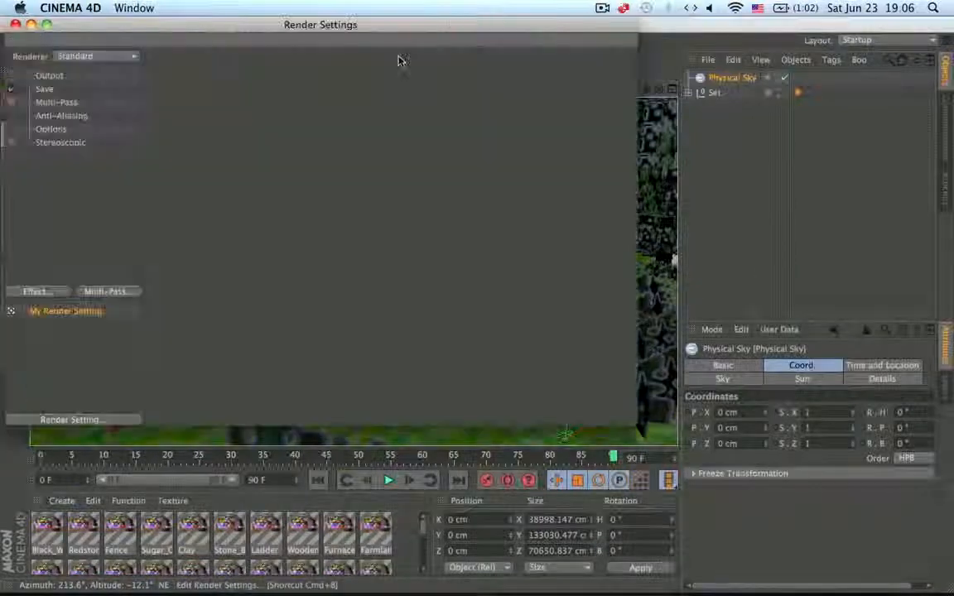
{"action": "left_click", "coordinate": [37, 292]}
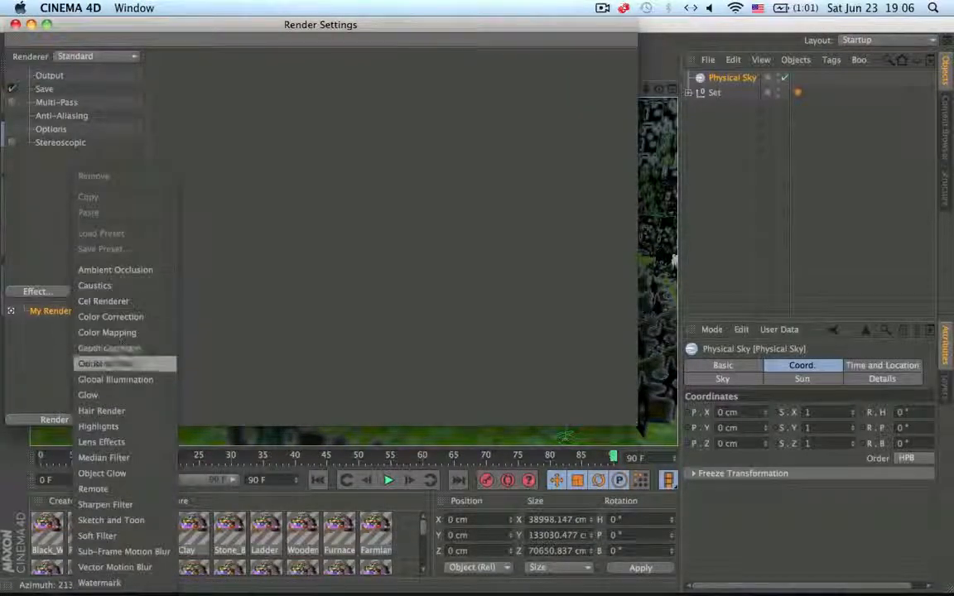
{"action": "left_click", "coordinate": [137, 379]}
Set the Global Illumination irradiance cache to Low stochastic samples, Low record density and Weak smoothing
{"action": "left_click", "coordinate": [313, 107]}
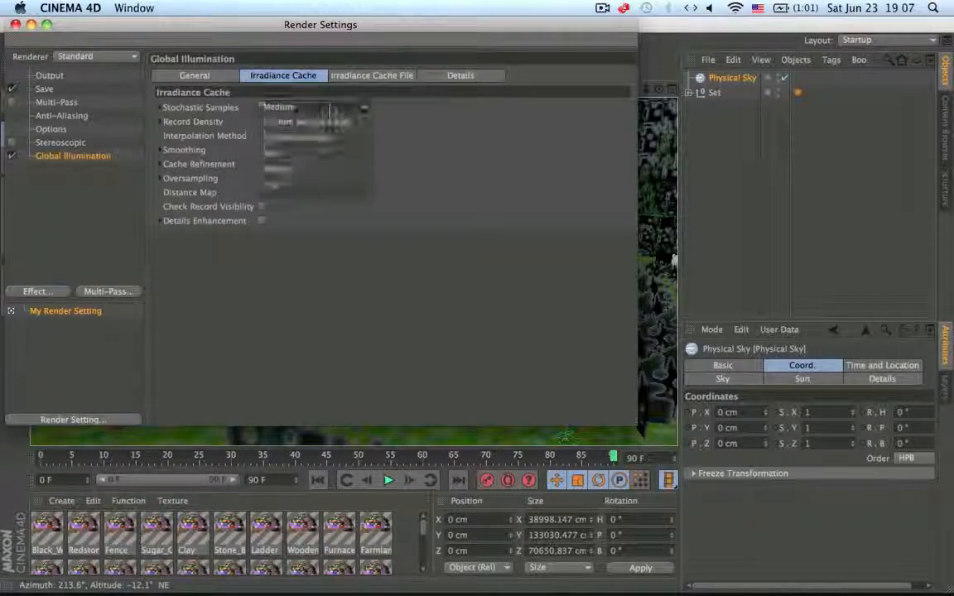
{"action": "left_click", "coordinate": [274, 151]}
{"action": "left_click", "coordinate": [333, 121]}
{"action": "left_click", "coordinate": [338, 164]}
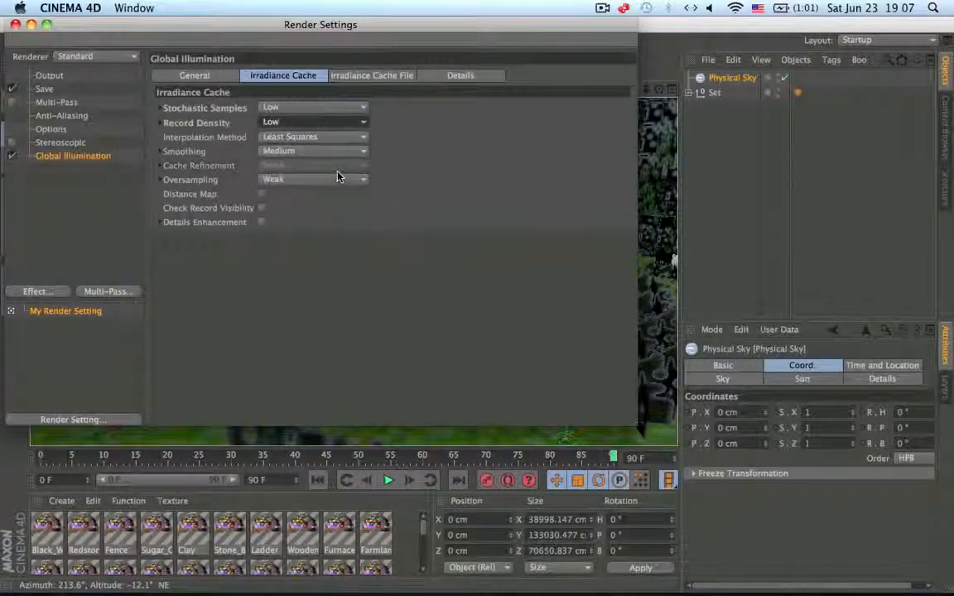
{"action": "left_click", "coordinate": [338, 151]}
{"action": "left_click", "coordinate": [338, 198]}
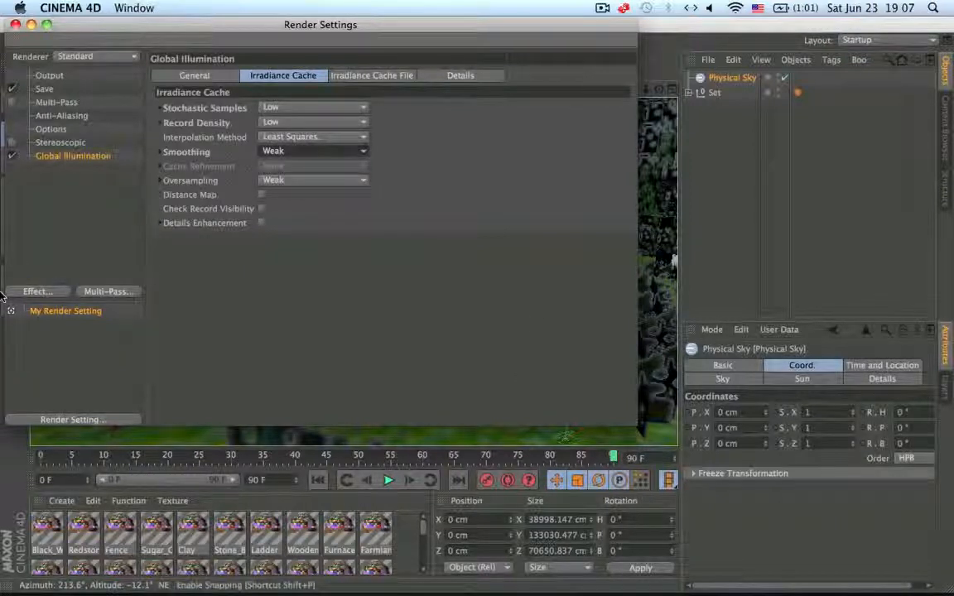
{"action": "left_click", "coordinate": [99, 247]}
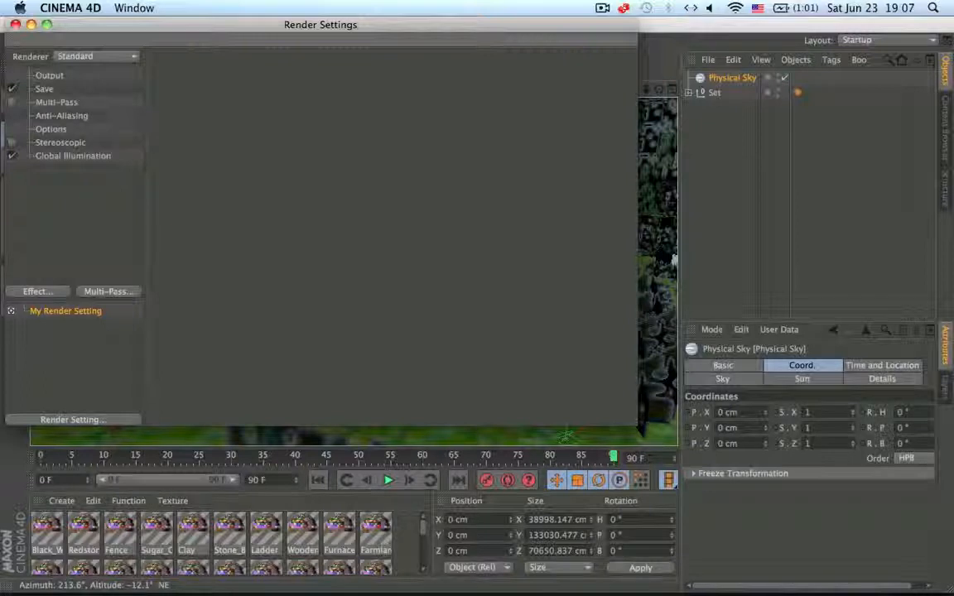
{"action": "left_click", "coordinate": [98, 158]}
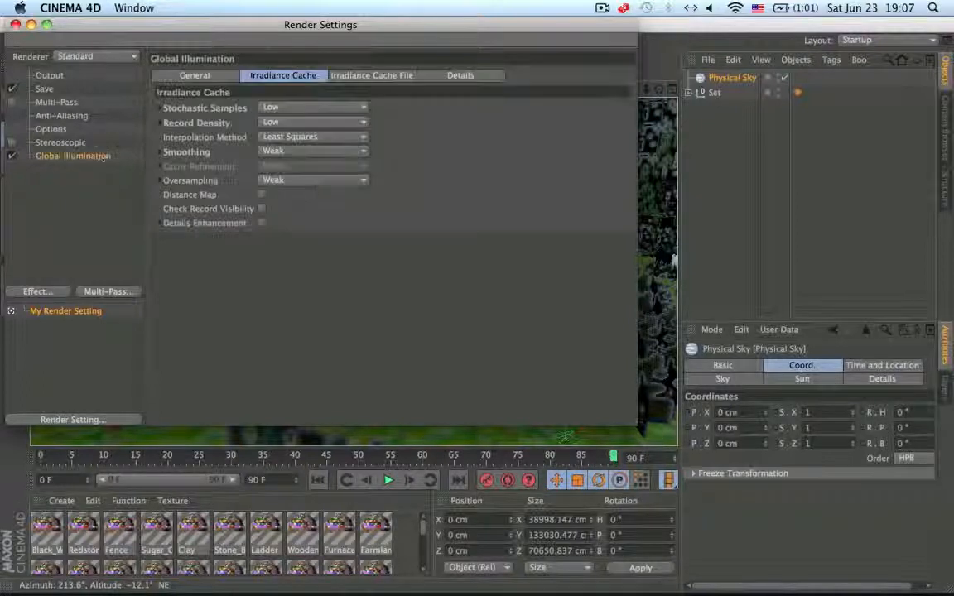
Add a Color Correction effect with 39% saturation to the render settings, and render the forest in the viewport
{"action": "left_click", "coordinate": [55, 293]}
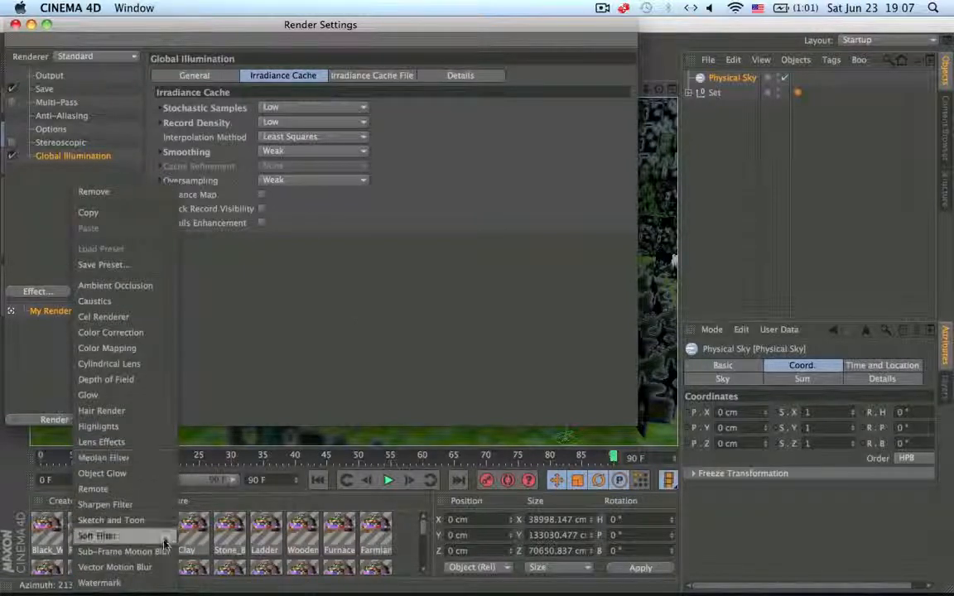
{"action": "left_click", "coordinate": [124, 332]}
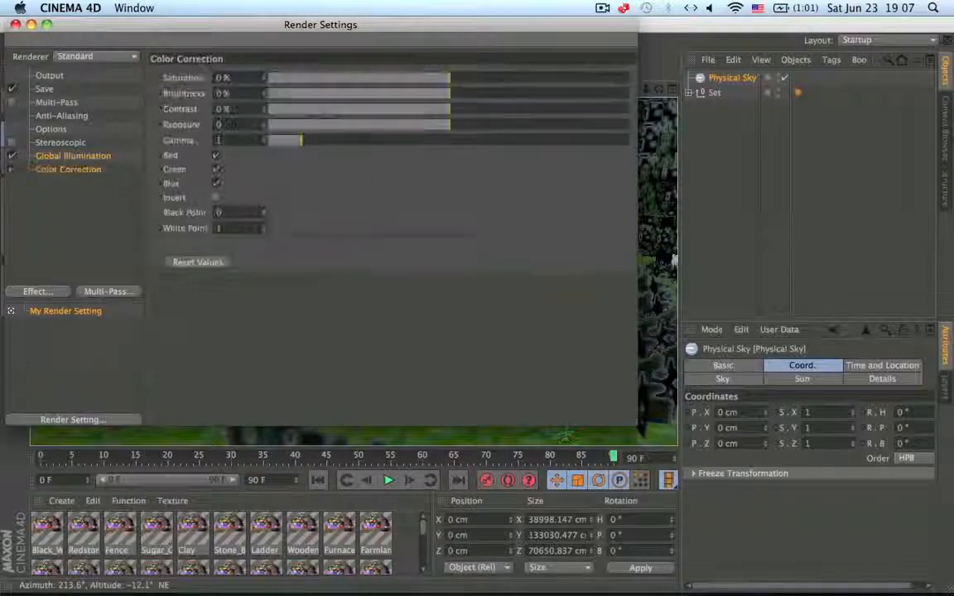
{"action": "left_click", "coordinate": [520, 79]}
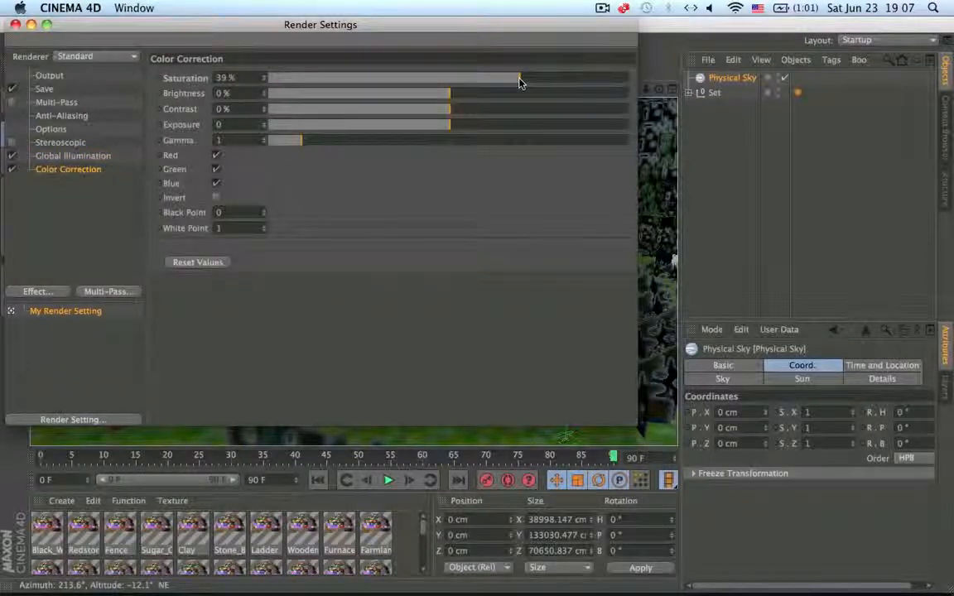
{"action": "left_click", "coordinate": [15, 25]}
{"action": "left_click", "coordinate": [334, 65]}
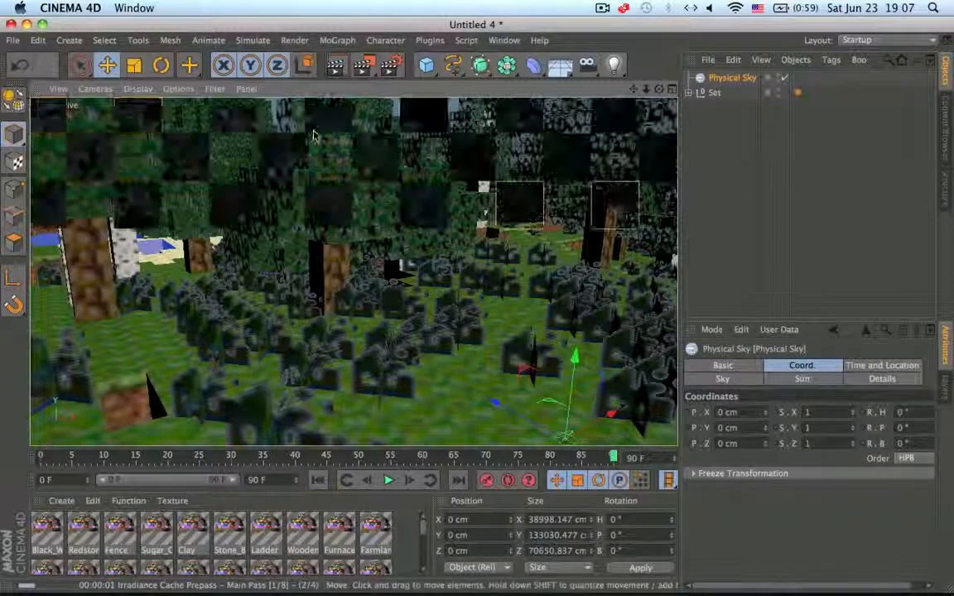
Render the forest to the Picture Viewer, inspect the partial image up close, and stop the render
{"action": "left_click", "coordinate": [367, 67]}
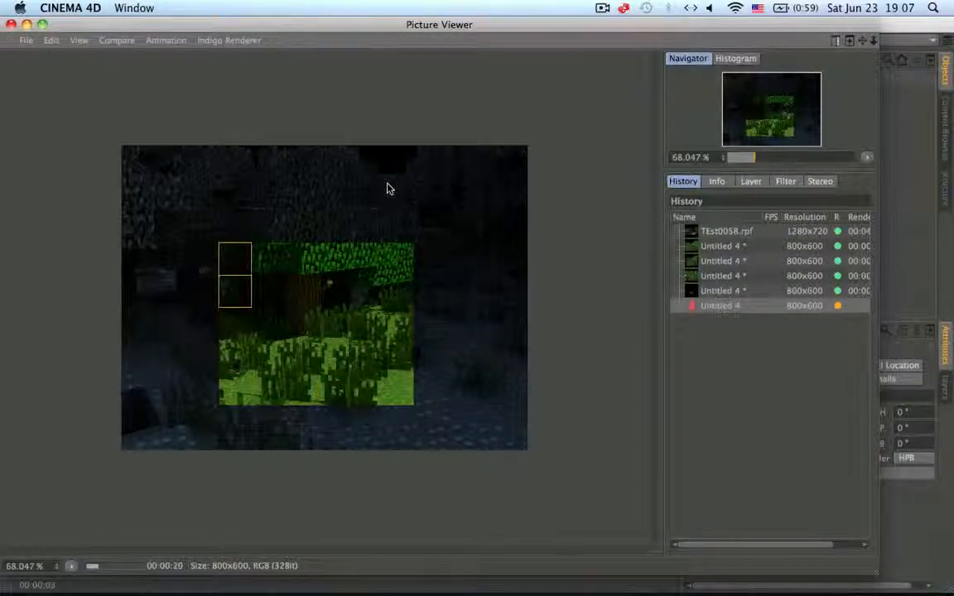
{"action": "scroll", "coordinate": [368, 275], "scroll_direction": "up", "scroll_amount": 5}
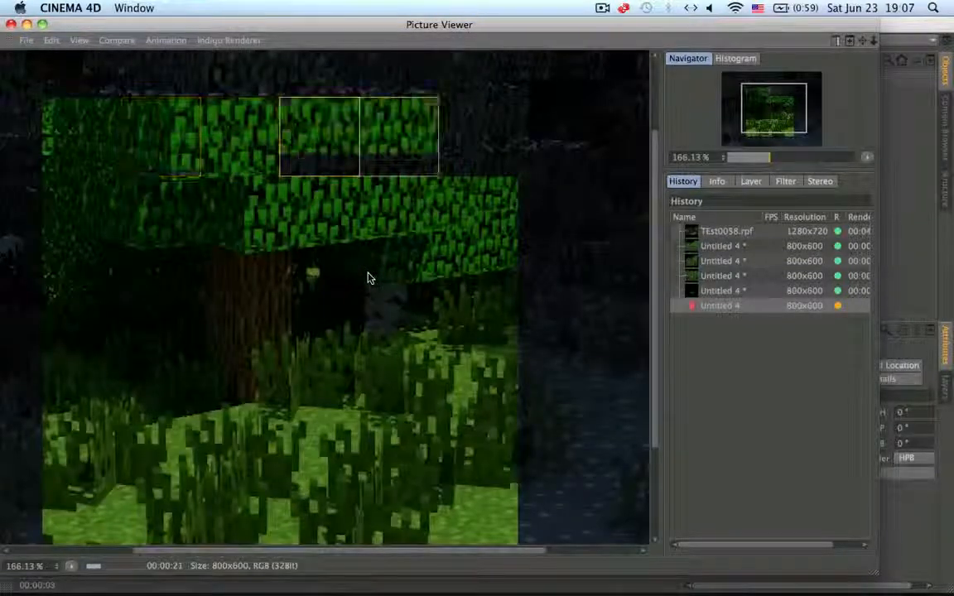
{"action": "scroll", "coordinate": [368, 277], "scroll_direction": "down", "scroll_amount": 3}
{"action": "left_click", "coordinate": [11, 24]}
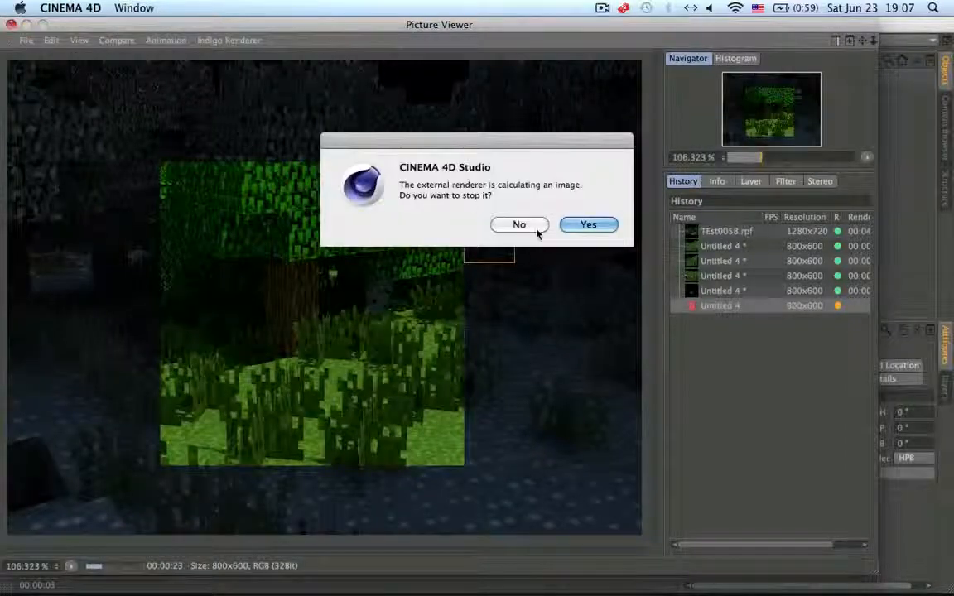
{"action": "left_click", "coordinate": [589, 226]}
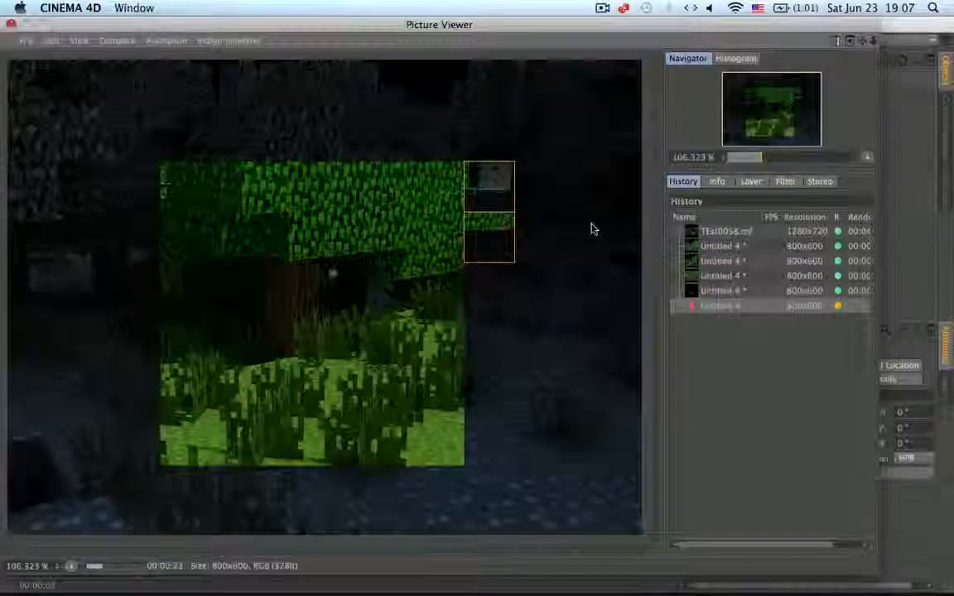
Set the Color Correction saturation to -31% and start a new Picture Viewer render of the forest
{"action": "key", "text": "super+b"}
{"action": "left_click", "coordinate": [392, 79]}
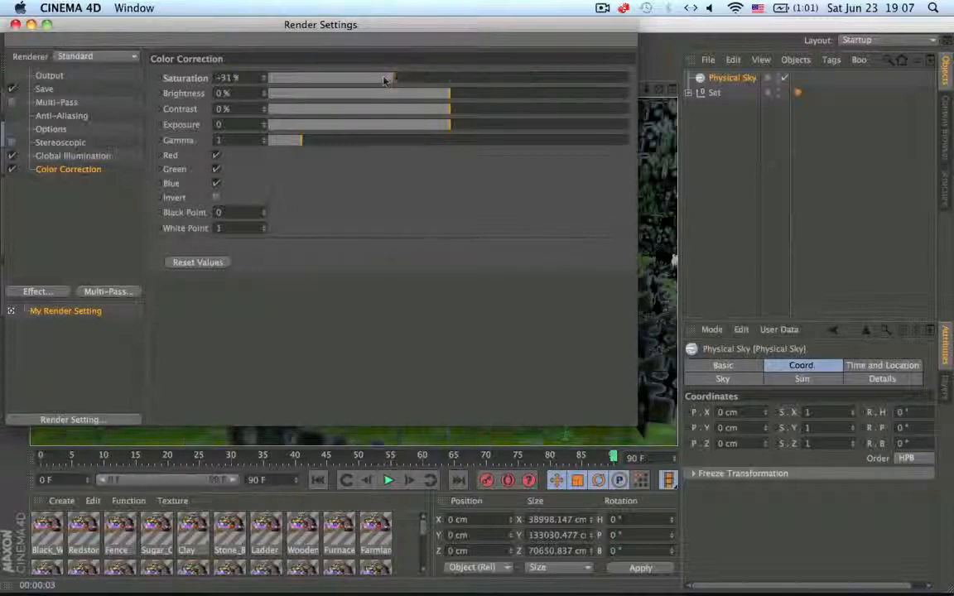
{"action": "left_click", "coordinate": [15, 25]}
{"action": "left_click", "coordinate": [377, 73]}
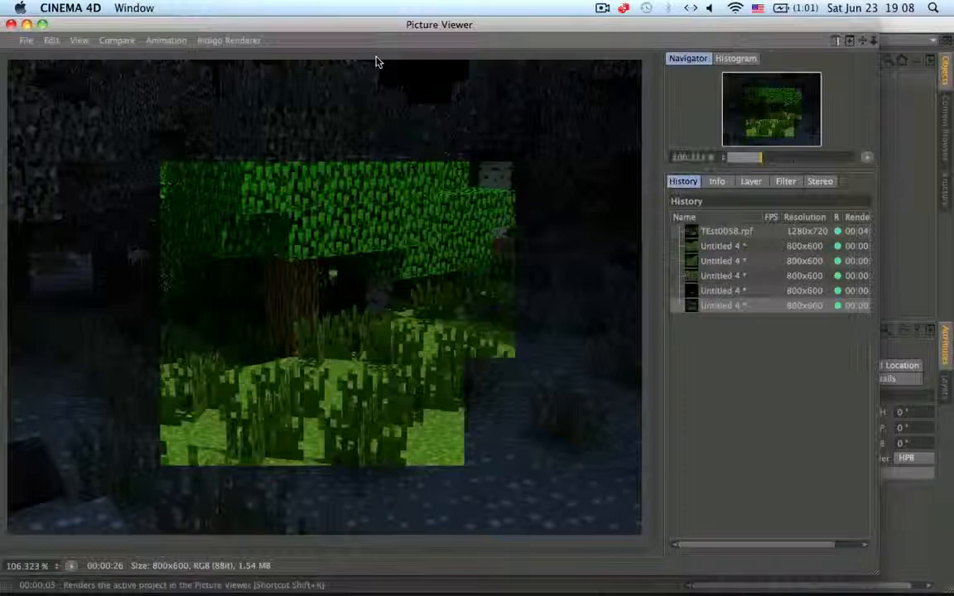
Set the previous forest render as image A and the render in progress as image B for comparison
{"action": "left_click", "coordinate": [724, 304]}
{"action": "right_click", "coordinate": [724, 306]}
{"action": "left_click", "coordinate": [743, 312]}
{"action": "right_click", "coordinate": [742, 312]}
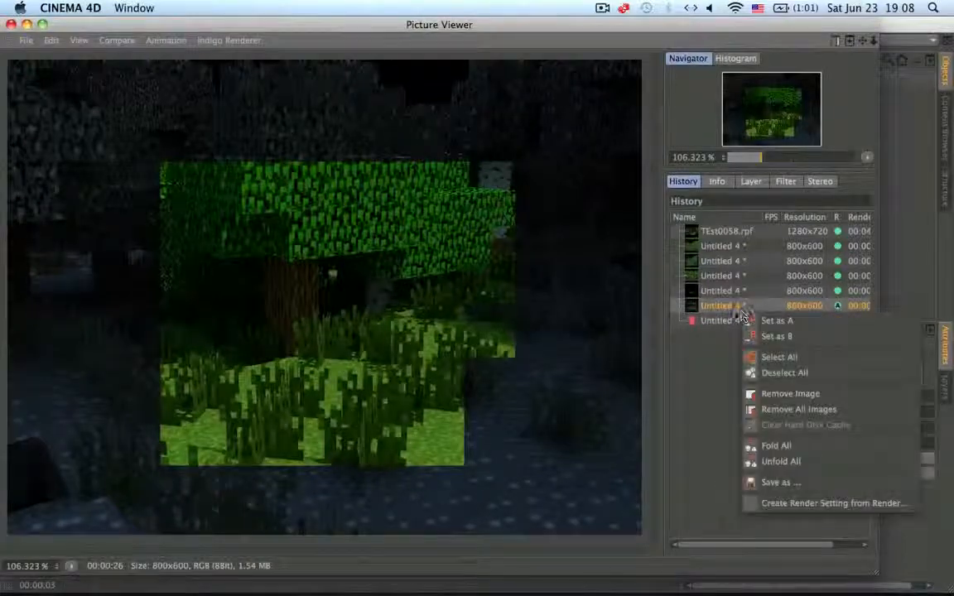
{"action": "left_click", "coordinate": [734, 311]}
{"action": "right_click", "coordinate": [734, 323]}
{"action": "left_click", "coordinate": [755, 348]}
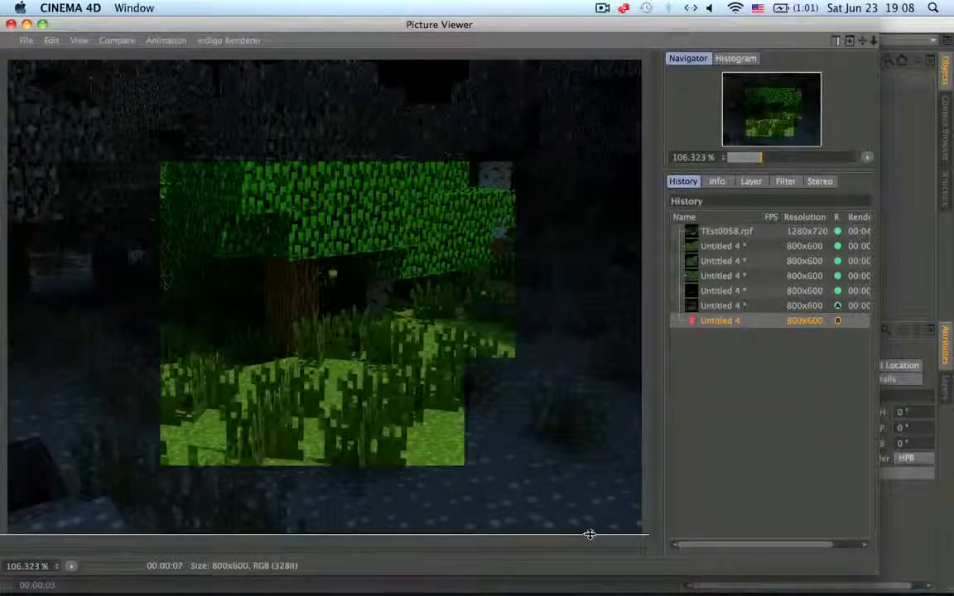
Compare images A and B by moving the comparison divider across the picture, and stop the running render
{"action": "left_click_drag", "start_coordinate": [590, 536], "coordinate": [370, 496]}
{"action": "left_click_drag", "start_coordinate": [372, 207], "coordinate": [211, 163]}
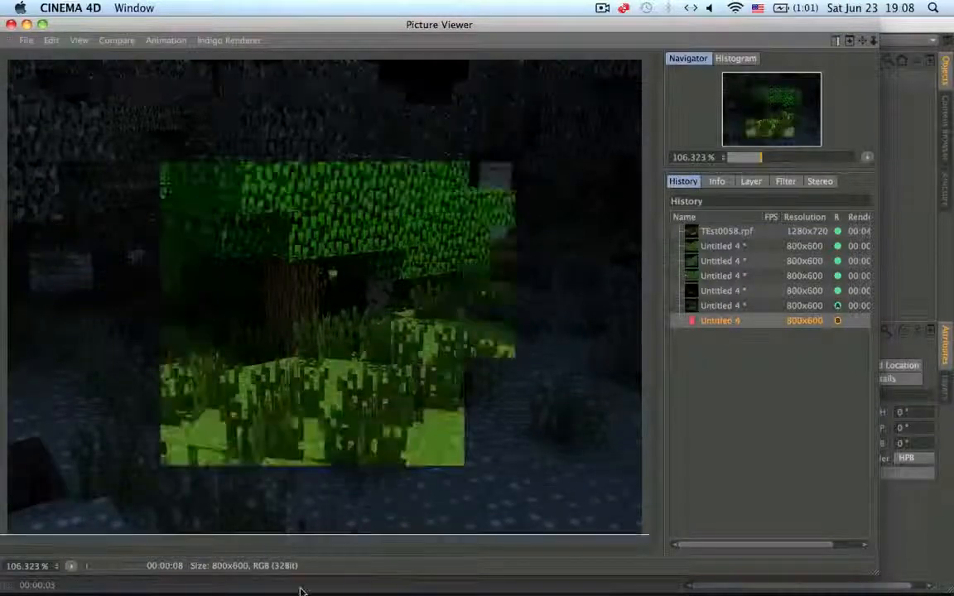
{"action": "left_click_drag", "start_coordinate": [245, 208], "coordinate": [116, 205]}
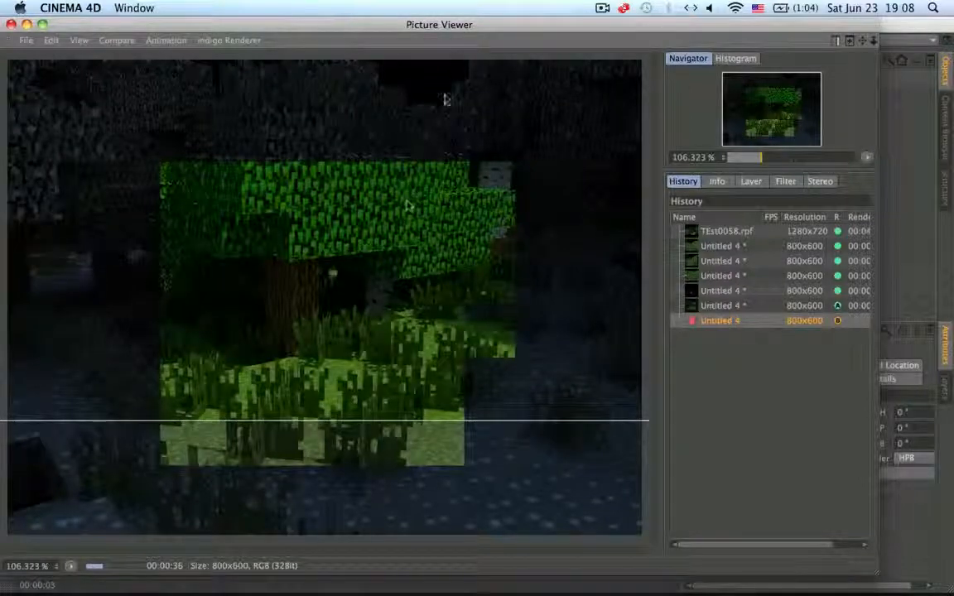
{"action": "left_click", "coordinate": [11, 24]}
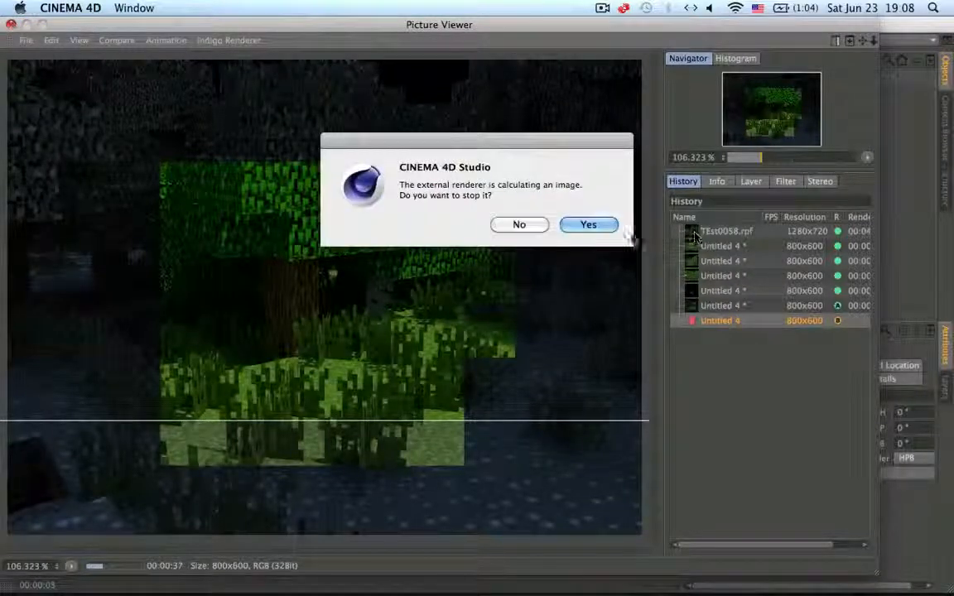
{"action": "left_click", "coordinate": [602, 228]}
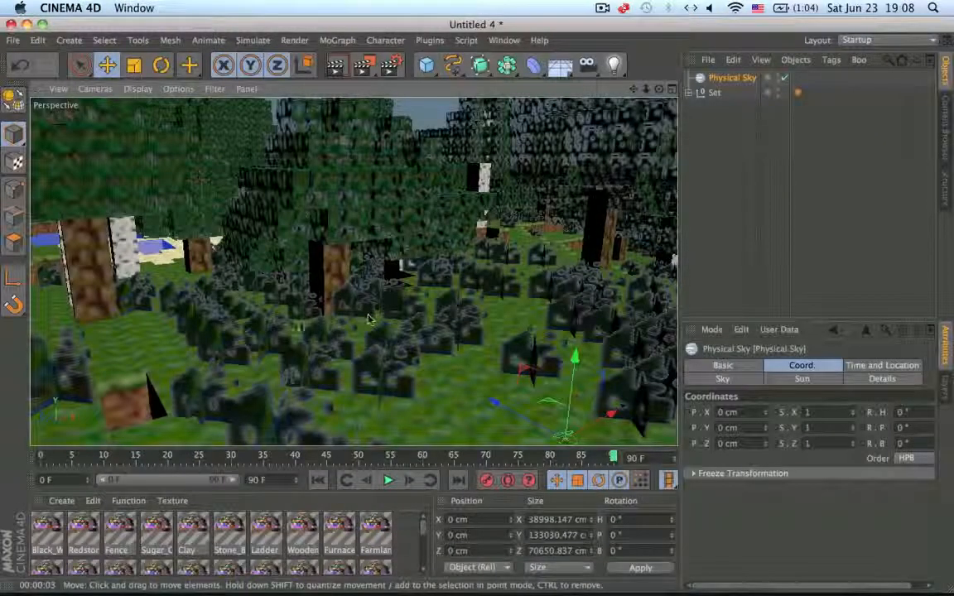
Raise the Color Correction saturation to 33% in the render settings
{"action": "left_click_drag", "start_coordinate": [285, 351], "coordinate": [451, 323], "text": "alt"}
{"action": "scroll", "coordinate": [413, 324], "scroll_direction": "down", "scroll_amount": 5}
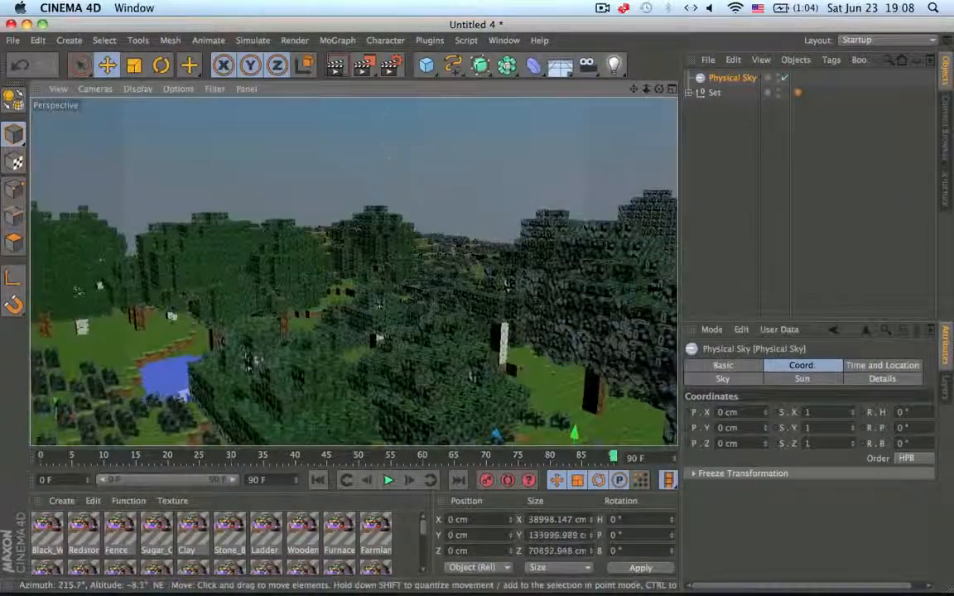
{"action": "left_click", "coordinate": [387, 68]}
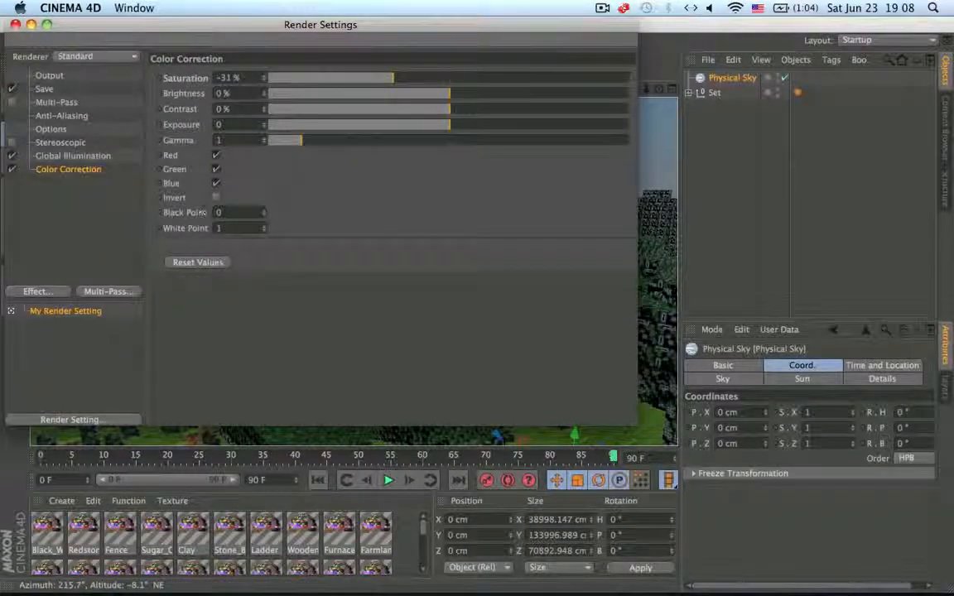
{"action": "left_click", "coordinate": [495, 83]}
{"action": "left_click_drag", "start_coordinate": [494, 83], "coordinate": [506, 83]}
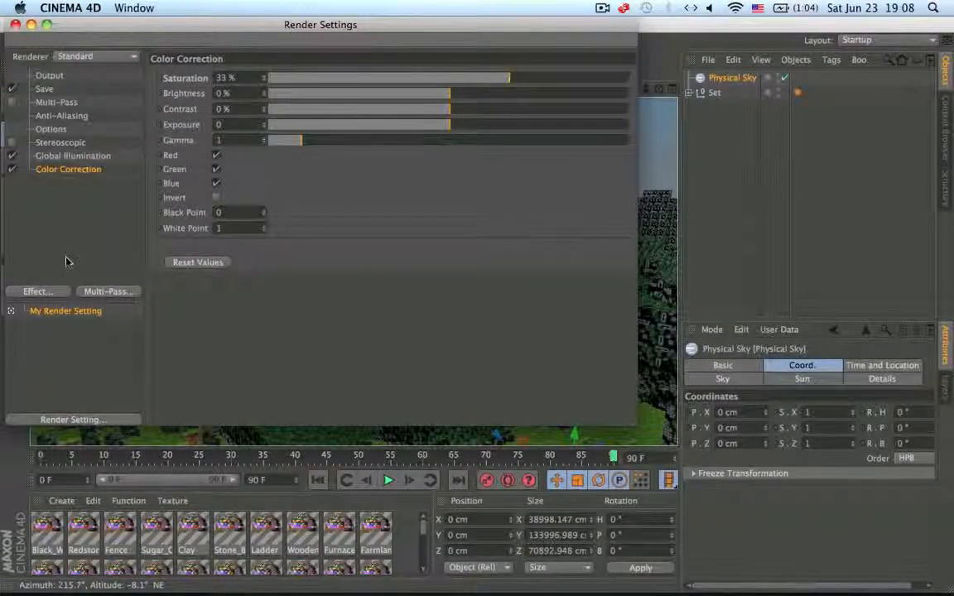
Set the render output size to 1280 x 720 pixels
{"action": "left_click", "coordinate": [49, 76]}
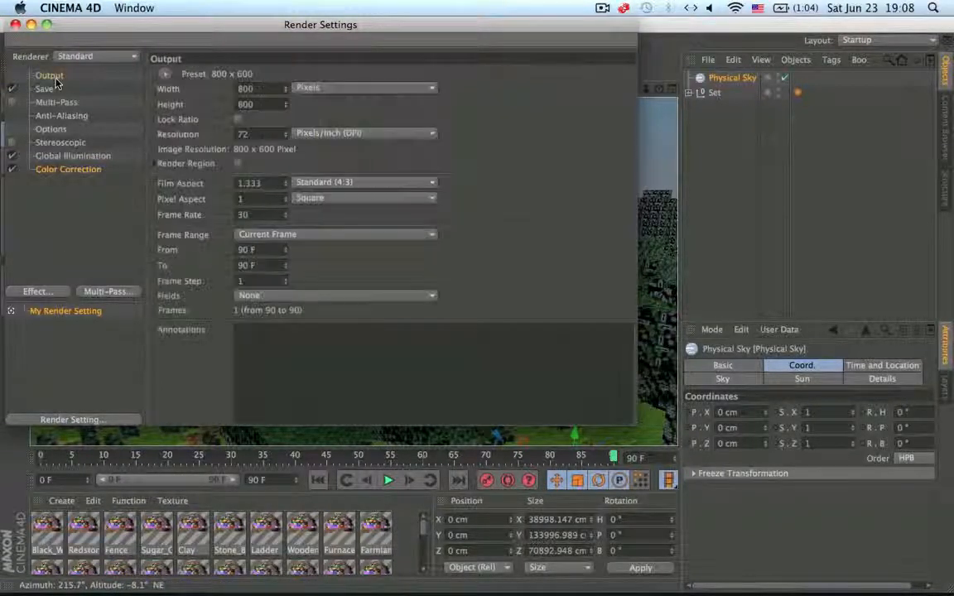
{"action": "double_click", "coordinate": [248, 89]}
{"action": "key", "text": "Tab"}
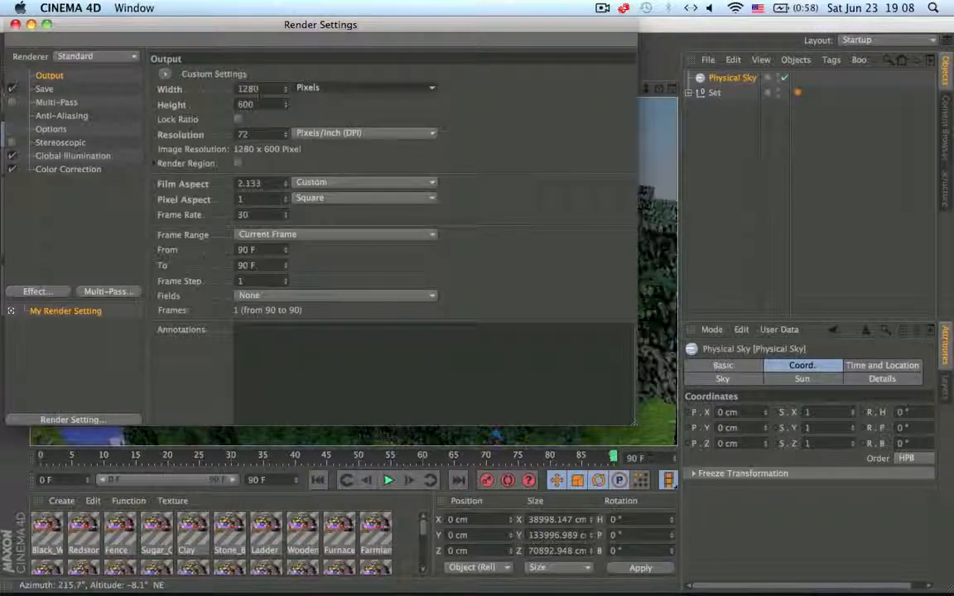
{"action": "type", "text": "720"}
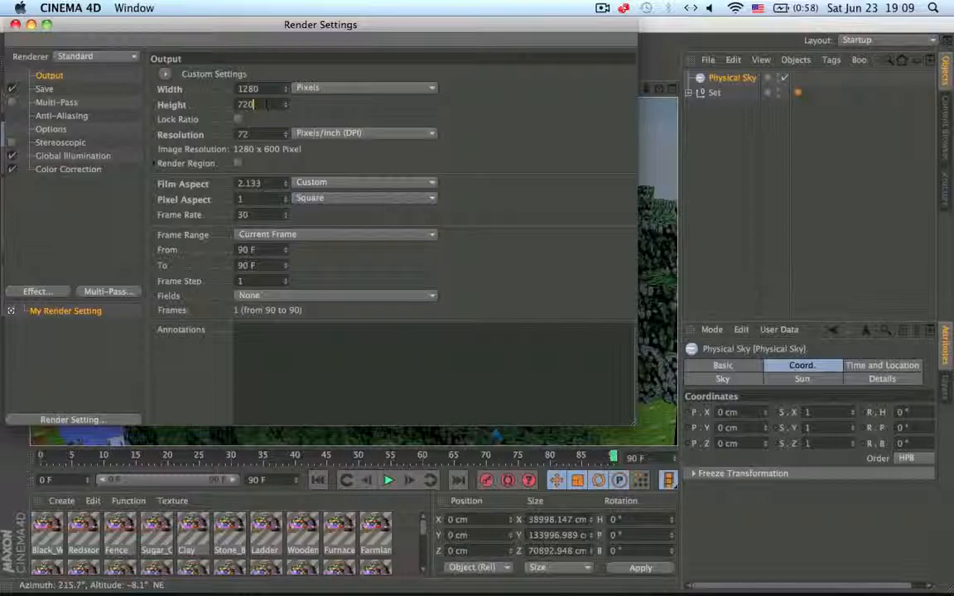
{"action": "type", "text": "3"}
{"action": "key", "text": "BackSpace"}
{"action": "key", "text": "Return"}
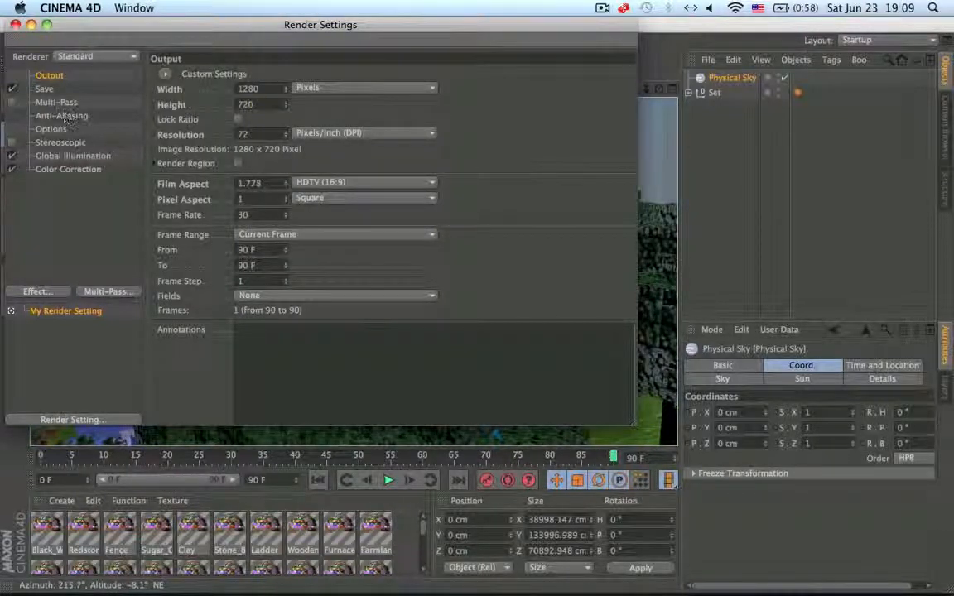
Save the render output as Test on the Desktop in RPF format
{"action": "left_click", "coordinate": [44, 89]}
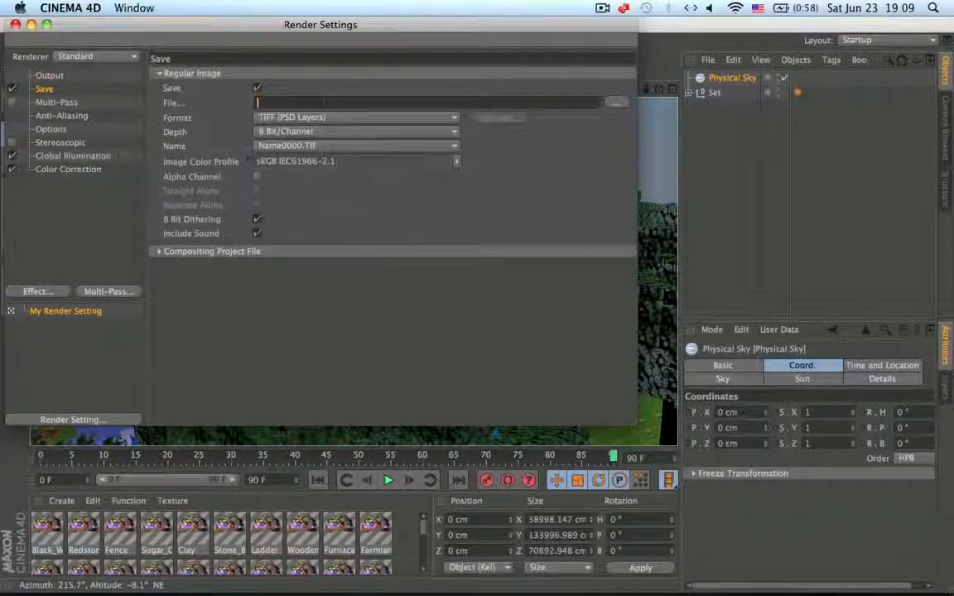
{"action": "type", "text": "Test"}
{"action": "left_click", "coordinate": [615, 102]}
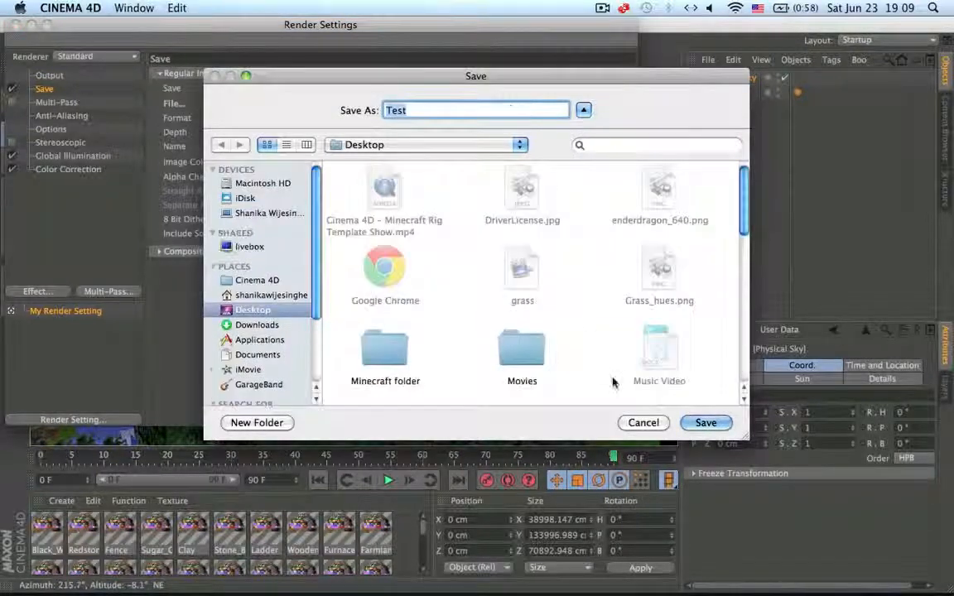
{"action": "left_click", "coordinate": [717, 422]}
{"action": "left_click", "coordinate": [353, 118]}
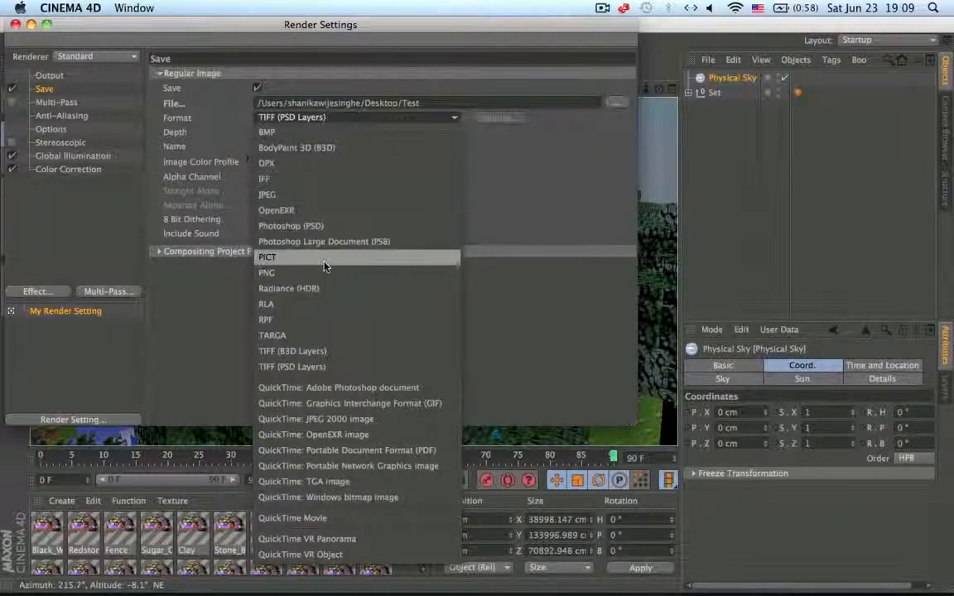
{"action": "left_click", "coordinate": [326, 320]}
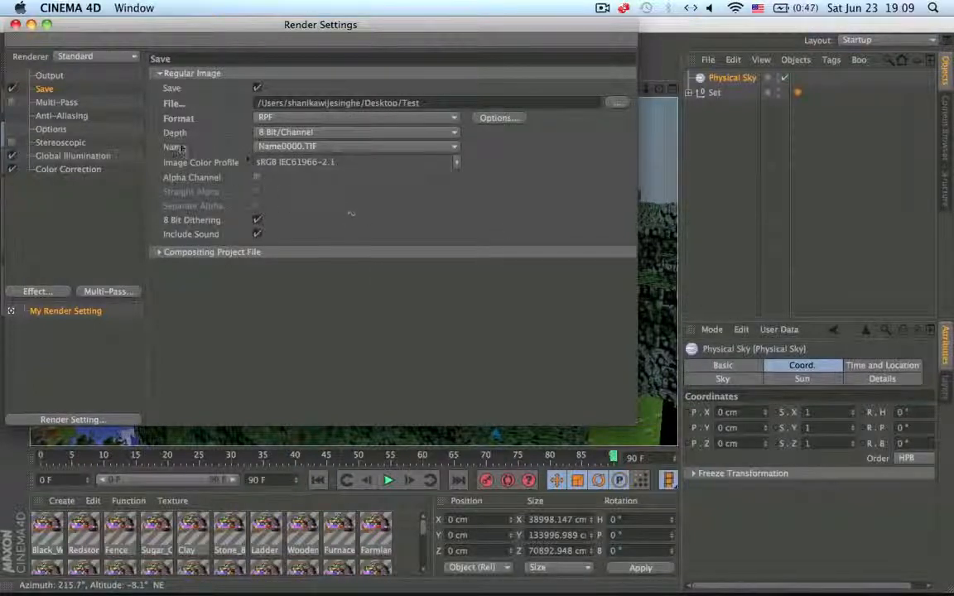
{"action": "left_click", "coordinate": [16, 24]}
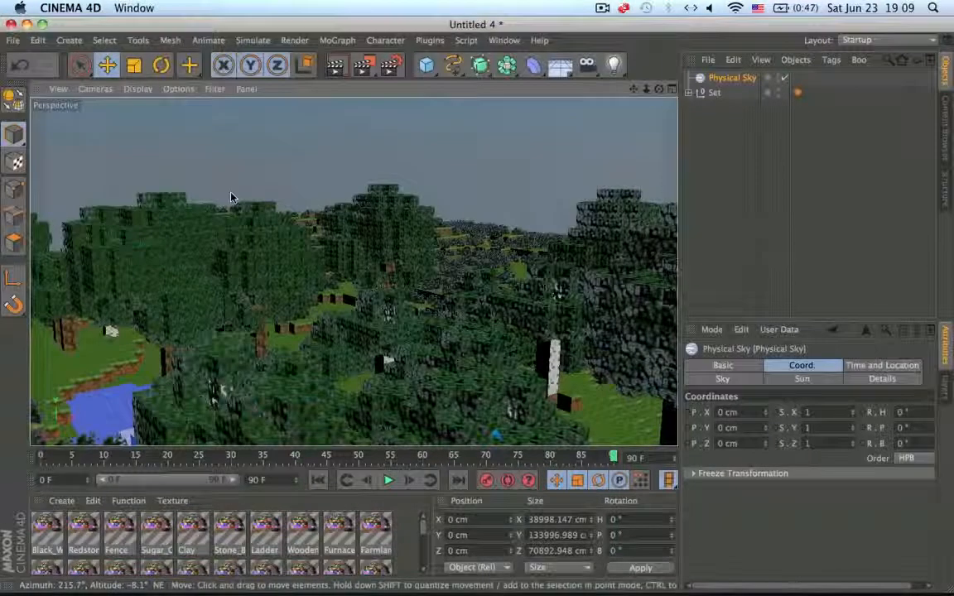
Frame the grassy clearing with the flower and the trees behind it, render it to the Picture Viewer, and close the viewer when done
{"action": "middle_click_drag", "start_coordinate": [344, 333], "coordinate": [455, 213], "text": "alt"}
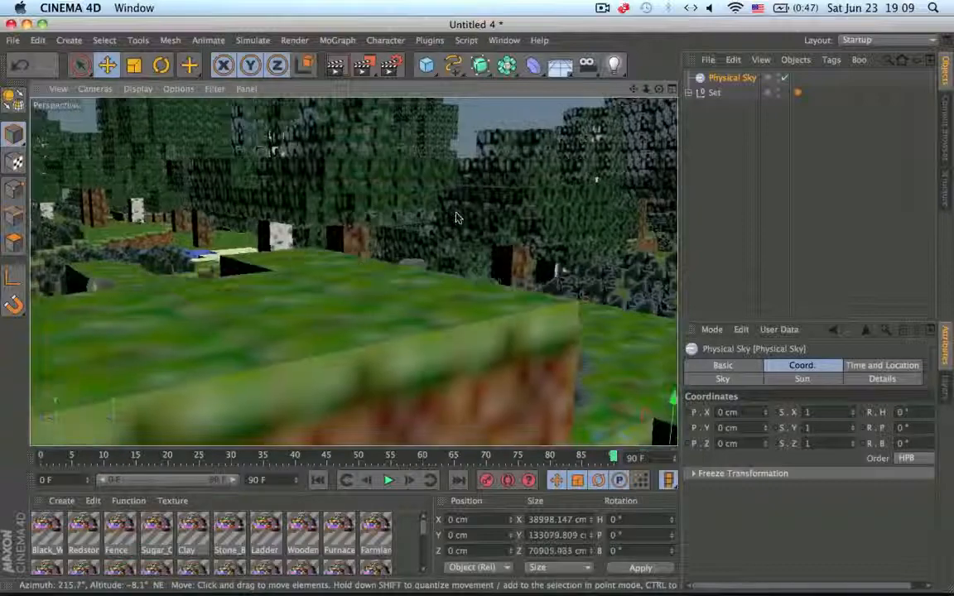
{"action": "left_click_drag", "start_coordinate": [455, 213], "coordinate": [499, 212], "text": "alt"}
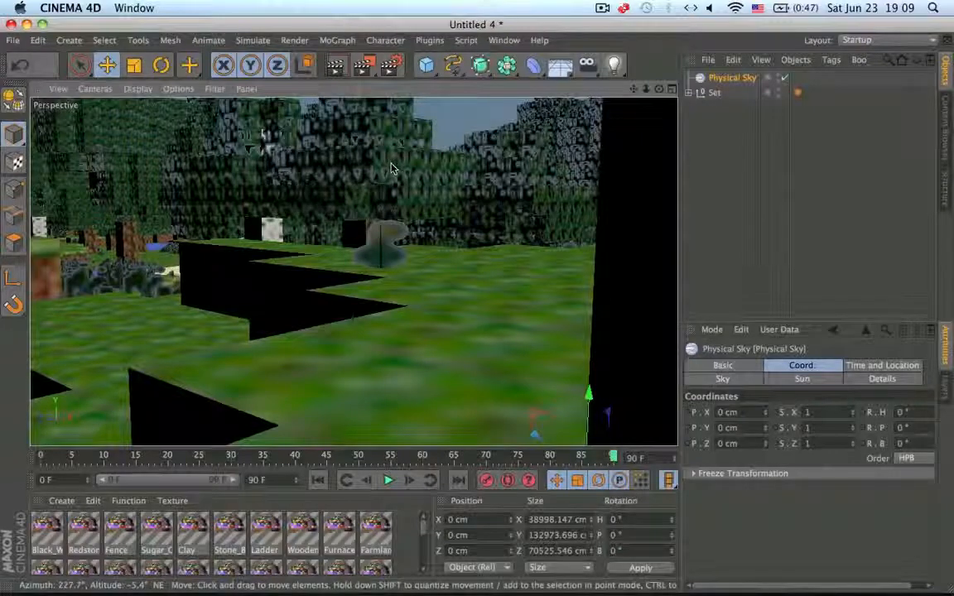
{"action": "left_click", "coordinate": [364, 65]}
{"action": "left_click", "coordinate": [602, 8]}
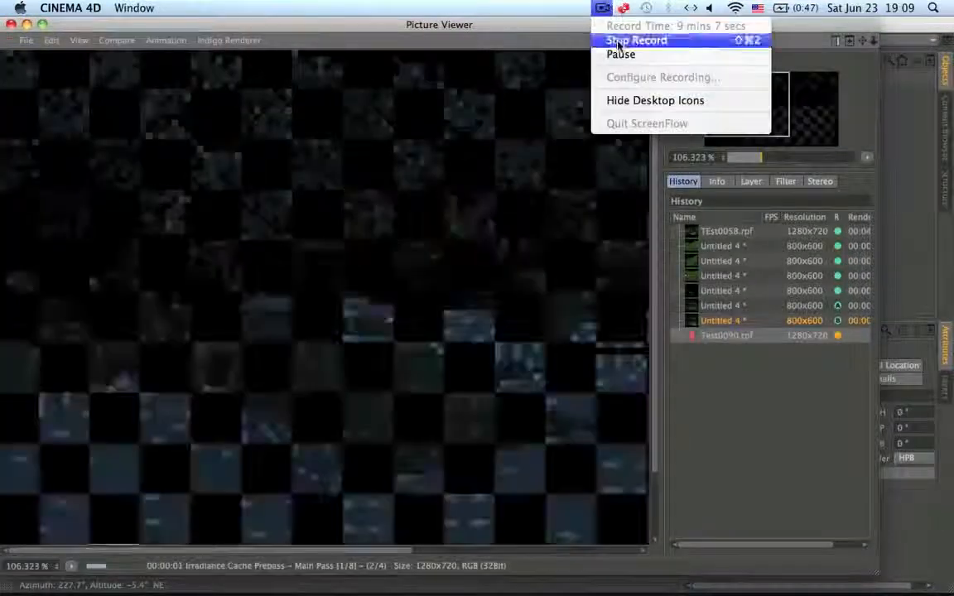
{"action": "left_click", "coordinate": [620, 55]}
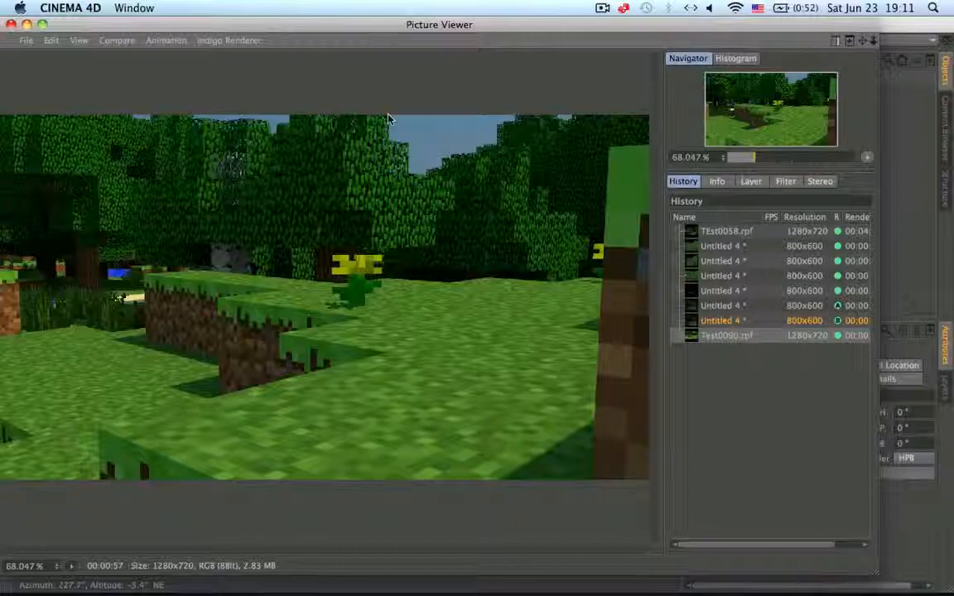
{"action": "left_click_drag", "start_coordinate": [235, 24], "coordinate": [357, 131]}
{"action": "left_click_drag", "start_coordinate": [410, 166], "coordinate": [265, 15]}
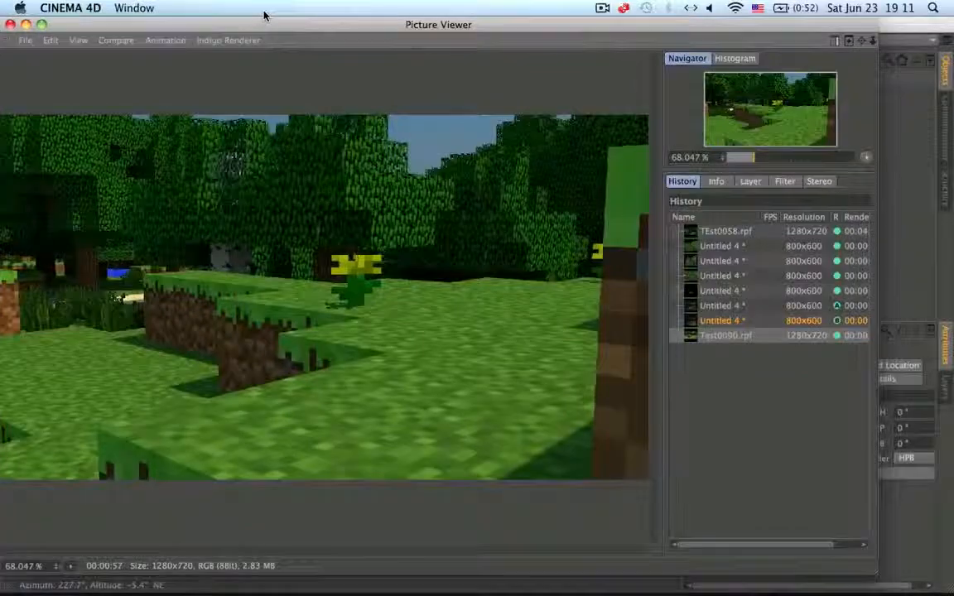
{"action": "left_click", "coordinate": [10, 24]}
Switch to the empty Adobe After Effects CS6 project
{"action": "key", "text": "ctrl+Up"}
{"action": "left_click", "coordinate": [584, 181]}
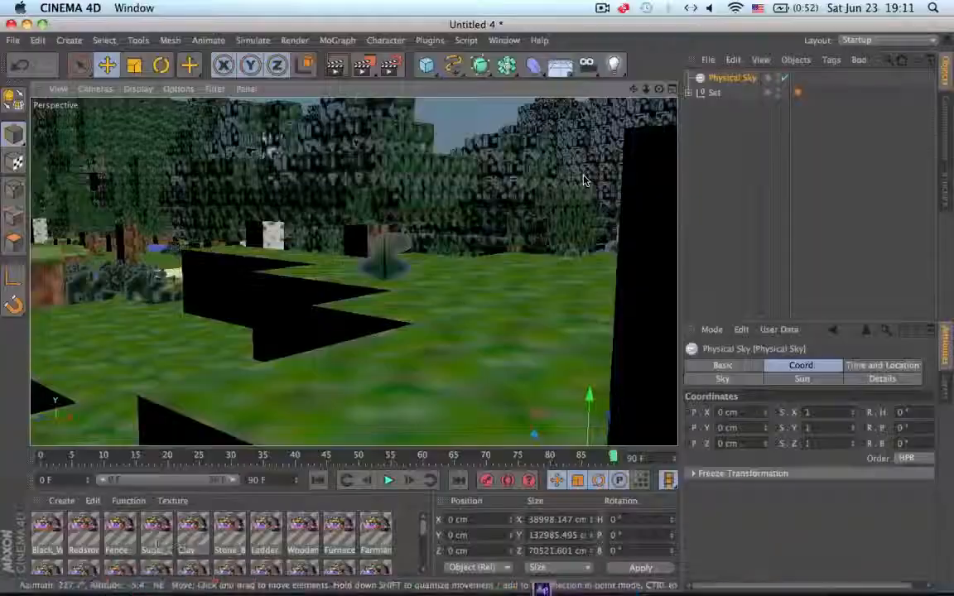
{"action": "mouse_move", "coordinate": [953, 0]}
{"action": "left_click", "coordinate": [843, 282]}
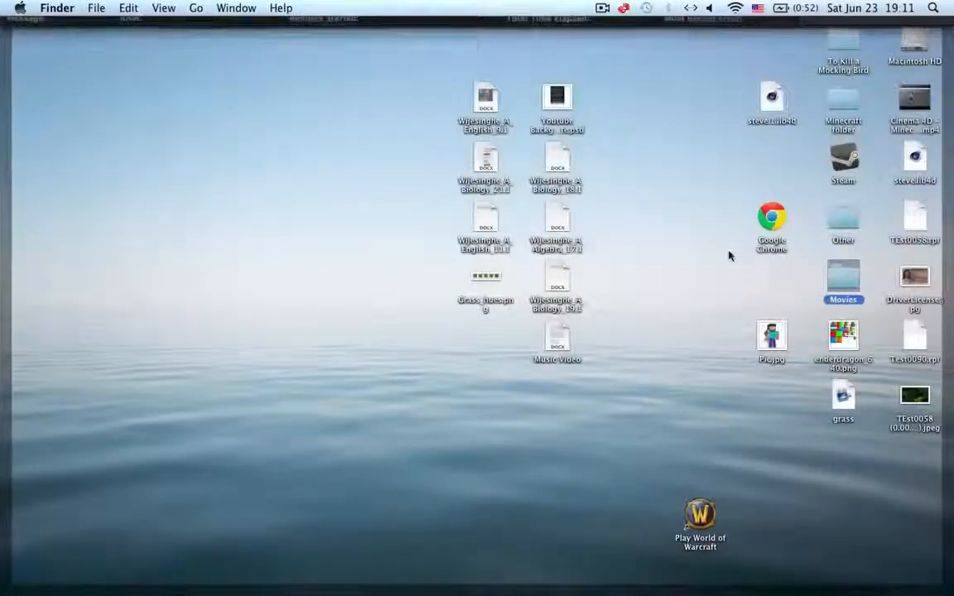
{"action": "mouse_move", "coordinate": [952, 0]}
{"action": "mouse_move", "coordinate": [546, 592]}
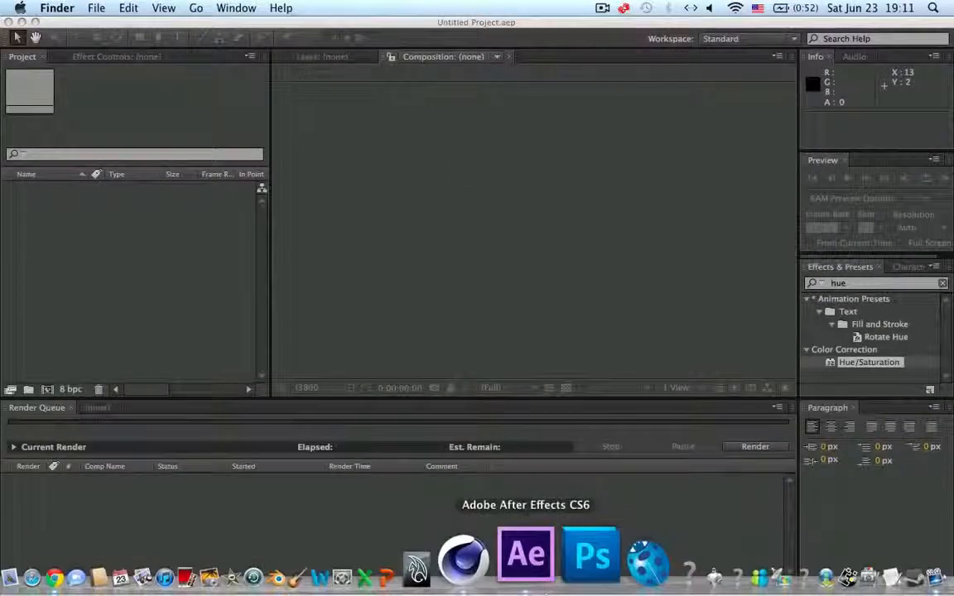
Import the TEst0058.rpf render from the Desktop into the project
{"action": "key", "text": "F11"}
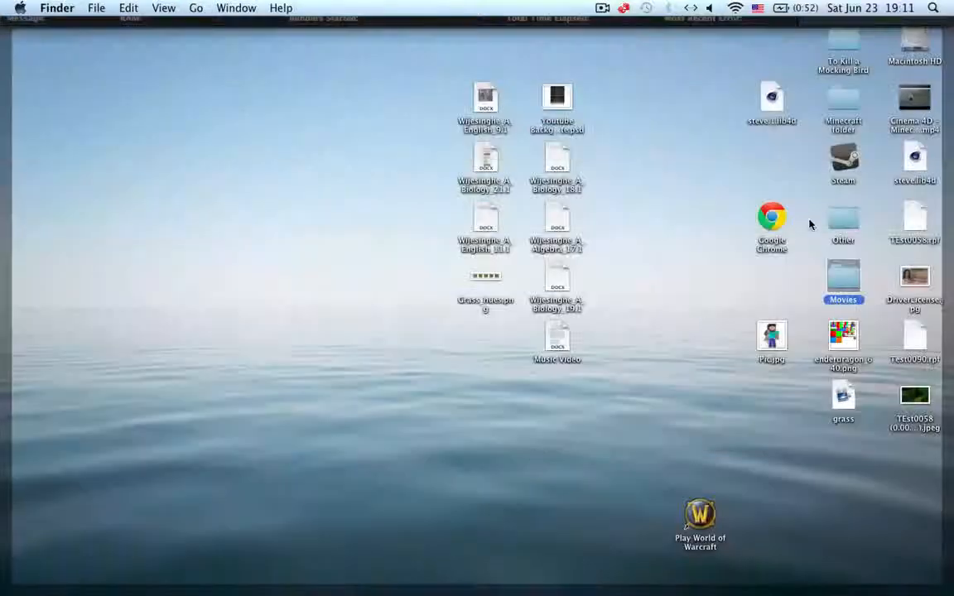
{"action": "key", "text": "Up"}
{"action": "key", "text": "Up"}
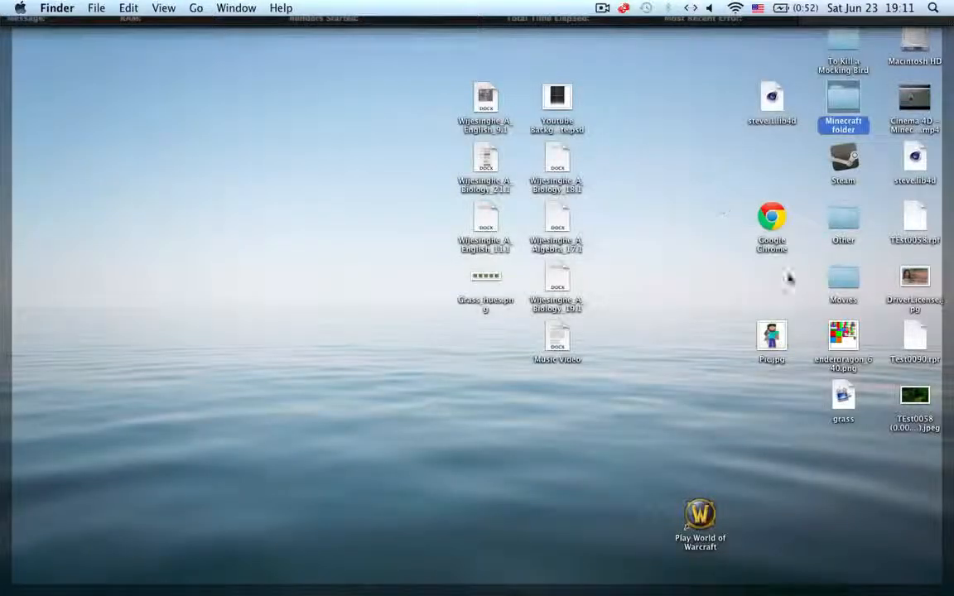
{"action": "left_click_drag", "start_coordinate": [911, 336], "coordinate": [802, 427]}
{"action": "key", "text": "F11"}
{"action": "key", "text": "F11"}
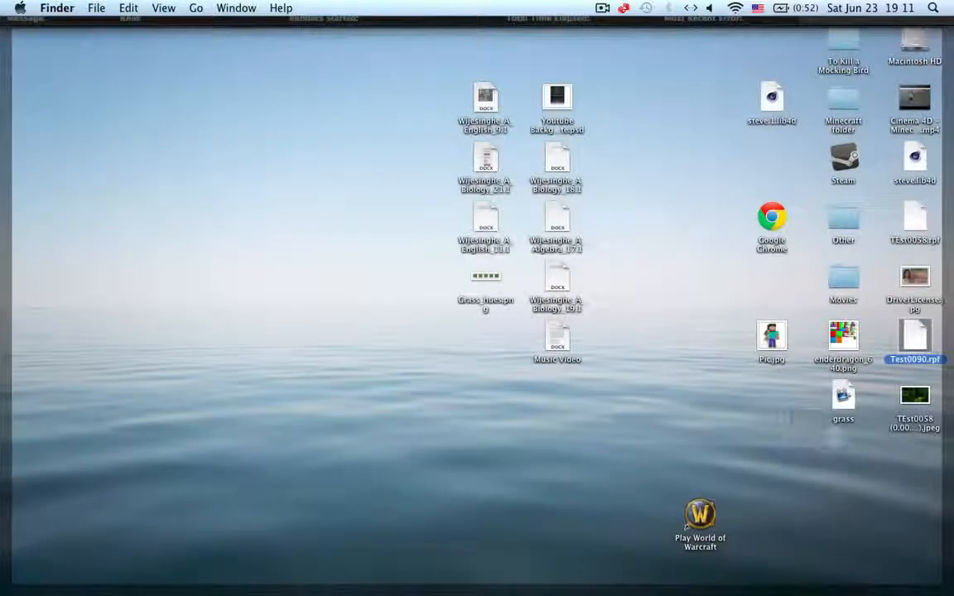
{"action": "left_click", "coordinate": [908, 235]}
{"action": "left_click_drag", "start_coordinate": [915, 217], "coordinate": [171, 277]}
{"action": "key", "text": "F11"}
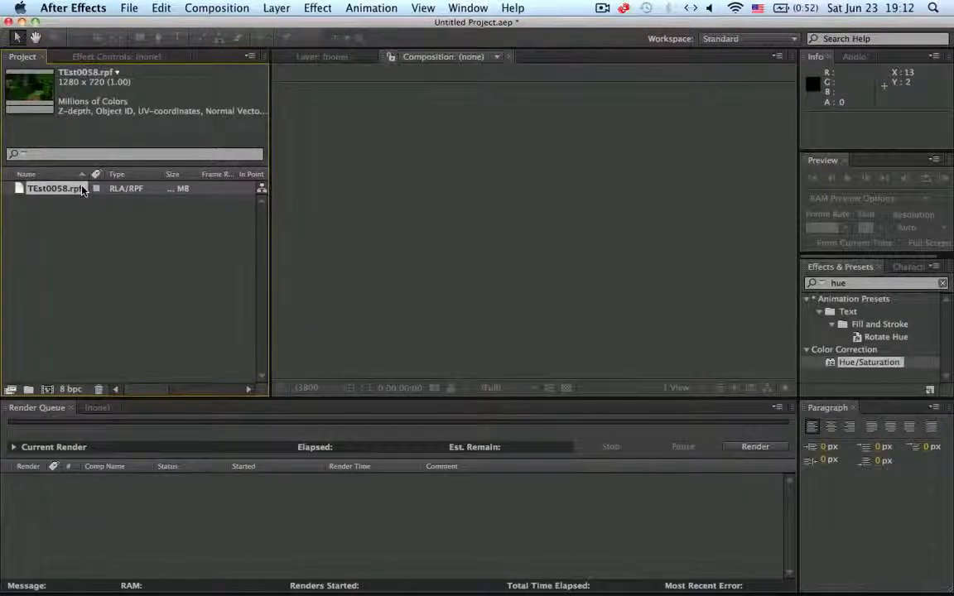
Import the Test0090.rpf render from the Desktop into the project
{"action": "key", "text": "F11"}
{"action": "left_click_drag", "start_coordinate": [825, 358], "coordinate": [183, 255]}
{"action": "key", "text": "F11"}
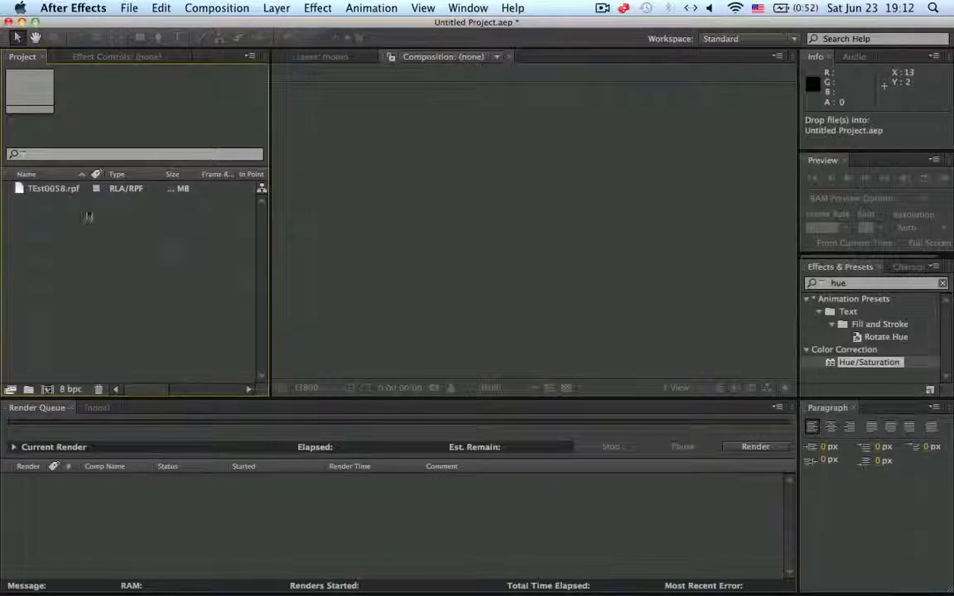
{"action": "key", "text": "F11"}
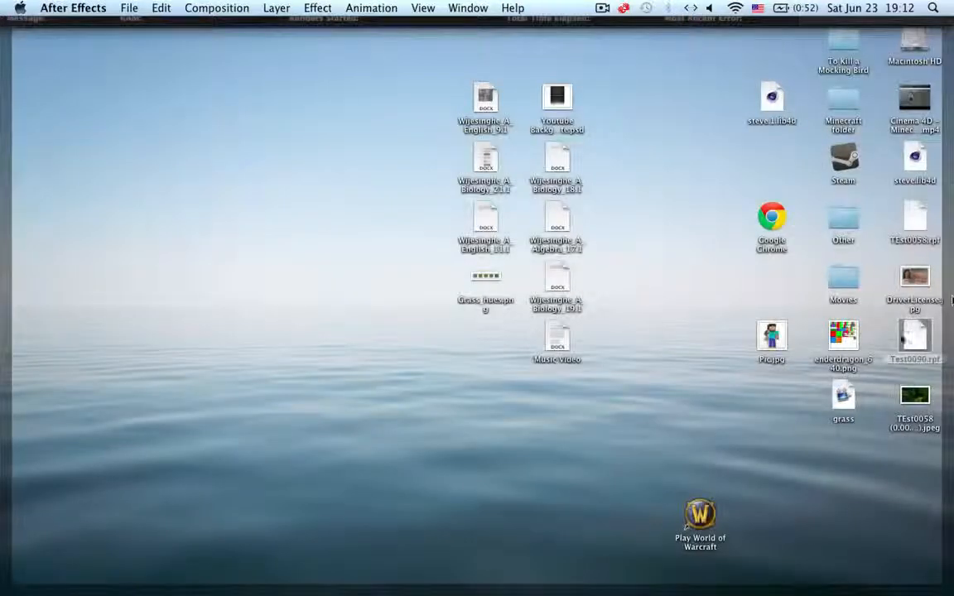
{"action": "key", "text": "F11"}
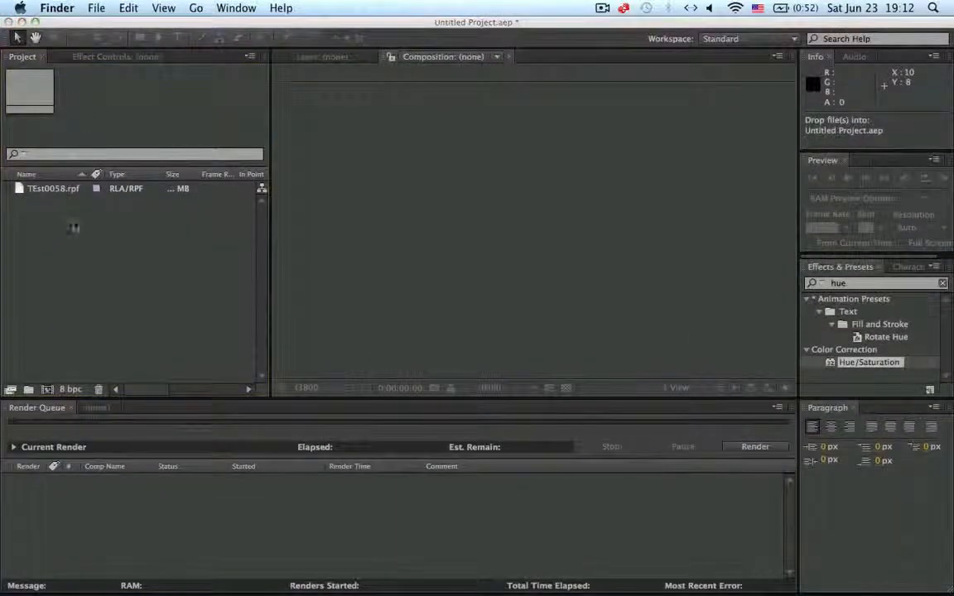
{"action": "key", "text": "F11"}
{"action": "left_click_drag", "start_coordinate": [915, 339], "coordinate": [134, 271]}
{"action": "key", "text": "F11"}
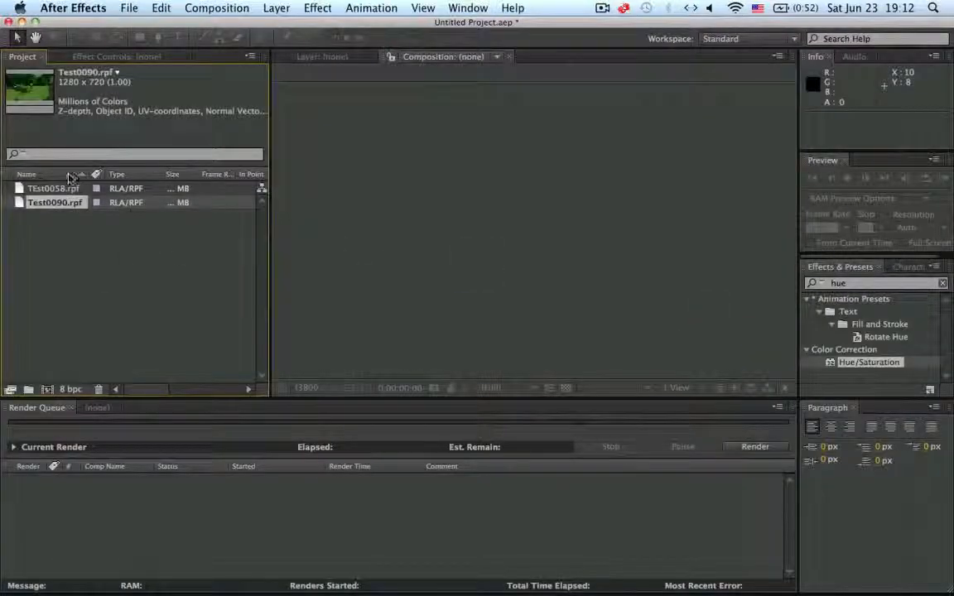
Remove TEst0058.rpf from the project and create a new composition from Test0090.rpf
{"action": "left_click", "coordinate": [73, 189]}
{"action": "key", "text": "Delete"}
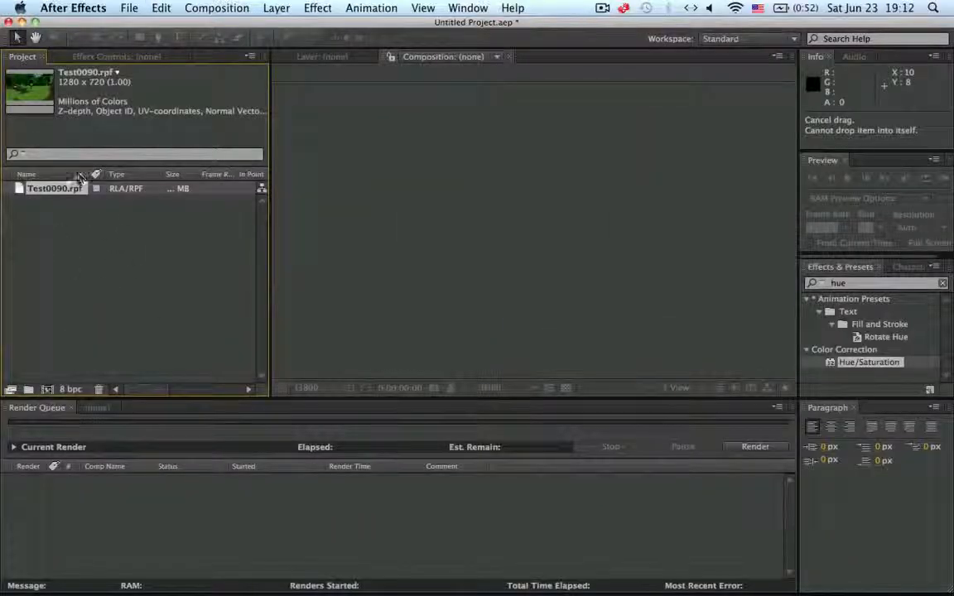
{"action": "left_click_drag", "start_coordinate": [57, 301], "coordinate": [50, 390]}
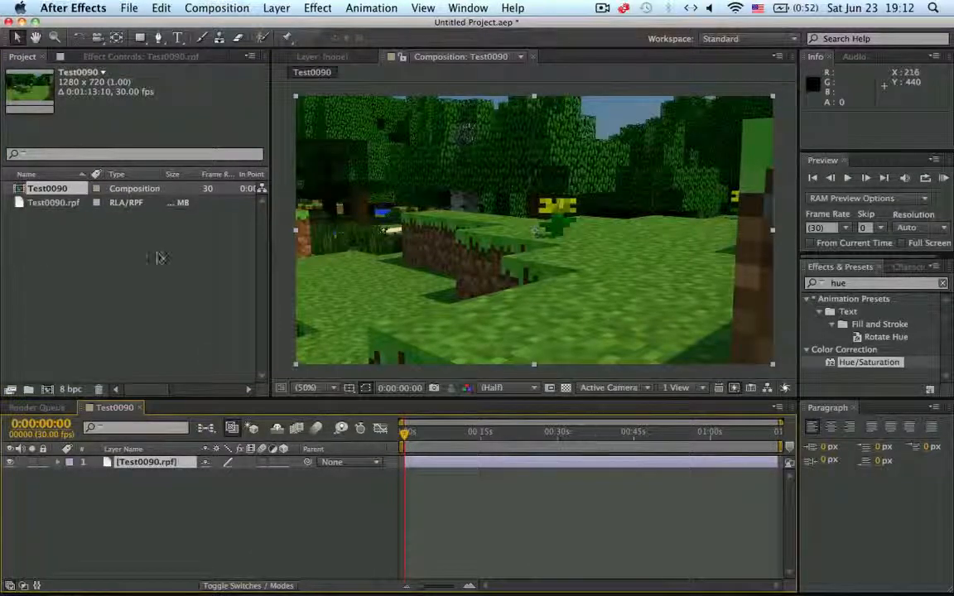
Find the 3D Channel Extract effect and apply it to the Test0090.rpf layer
{"action": "left_click", "coordinate": [146, 463]}
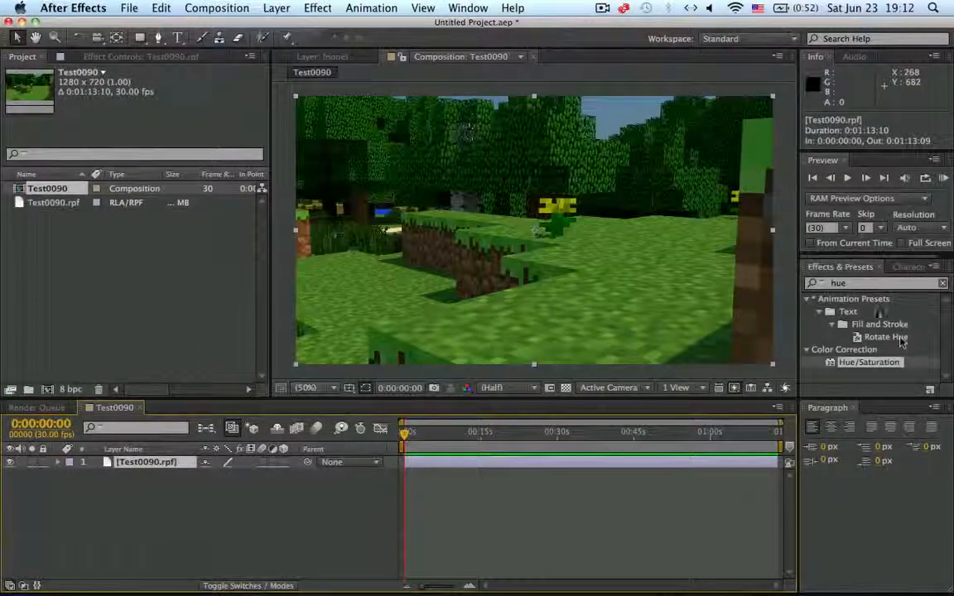
{"action": "left_click", "coordinate": [868, 288]}
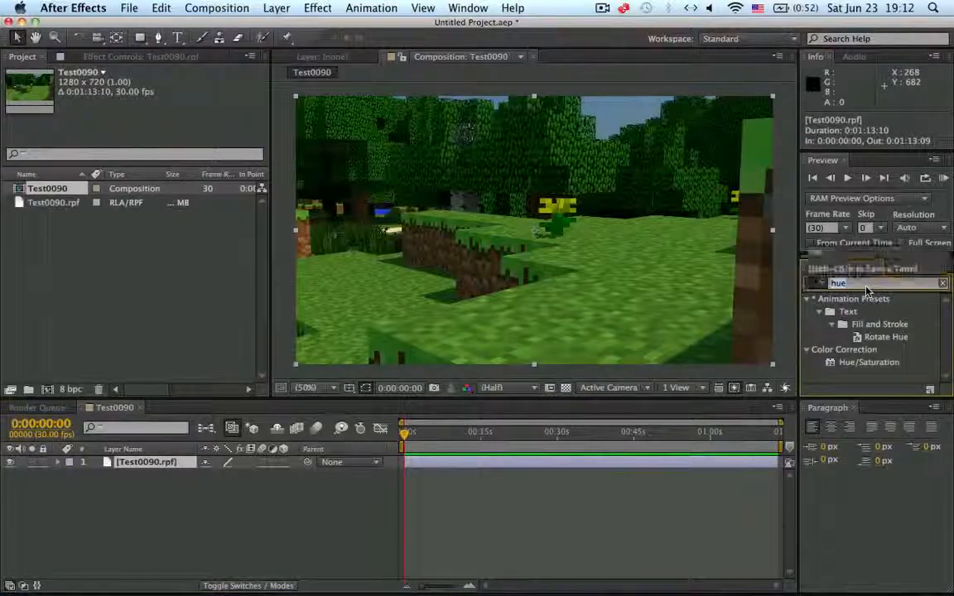
{"action": "type", "text": "4"}
{"action": "key", "text": "BackSpace"}
{"action": "type", "text": "3d cha"}
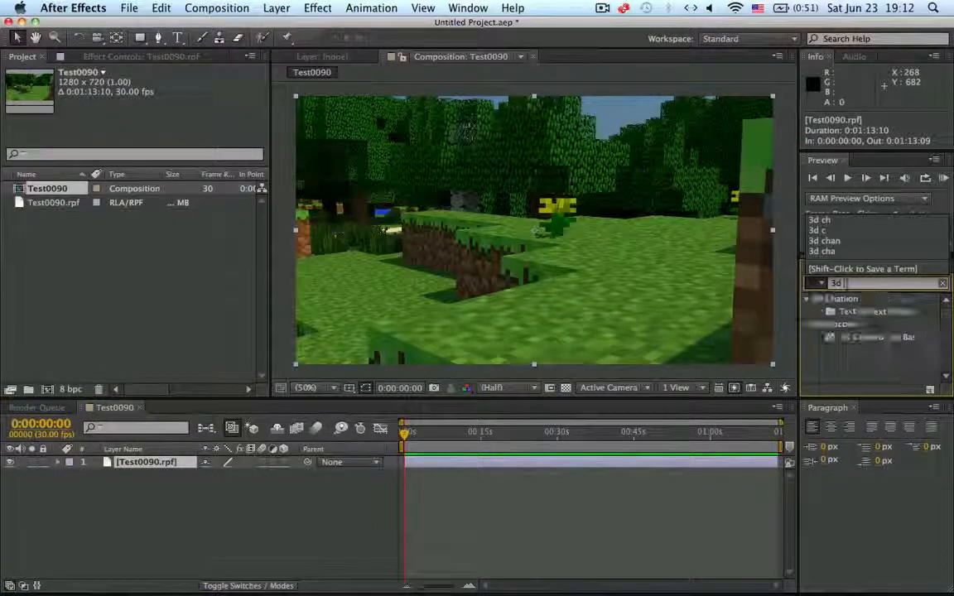
{"action": "left_click", "coordinate": [876, 312]}
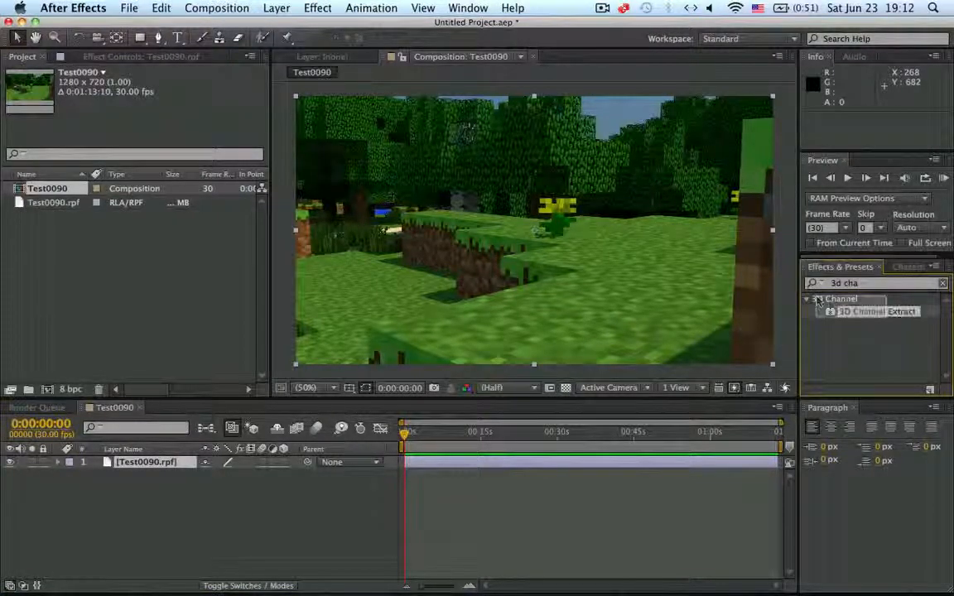
{"action": "double_click", "coordinate": [853, 313]}
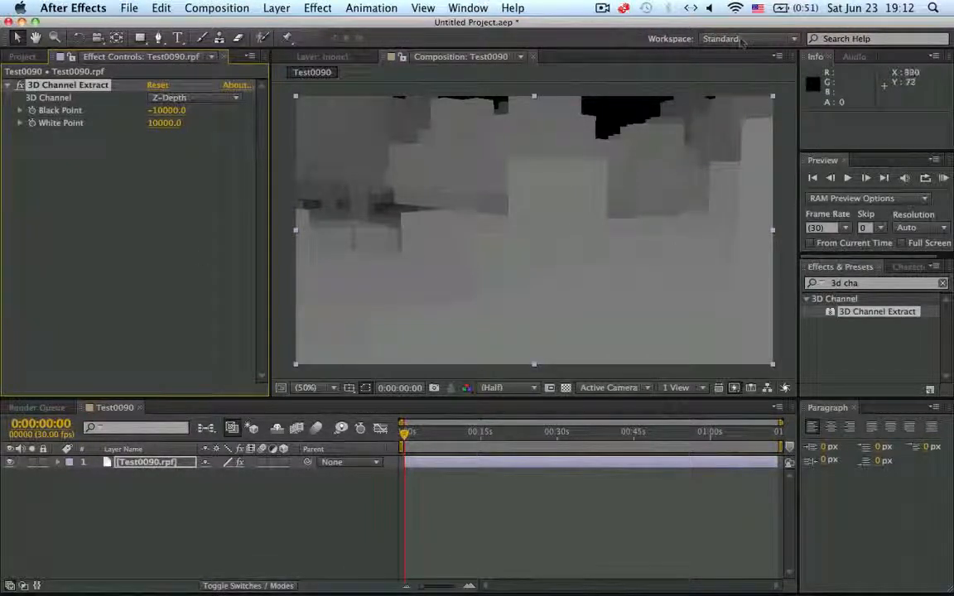
Duplicate the Test0090.rpf layer and remove 3D Channel Extract from the upper copy
{"action": "left_click", "coordinate": [157, 464]}
{"action": "key", "text": "super+d"}
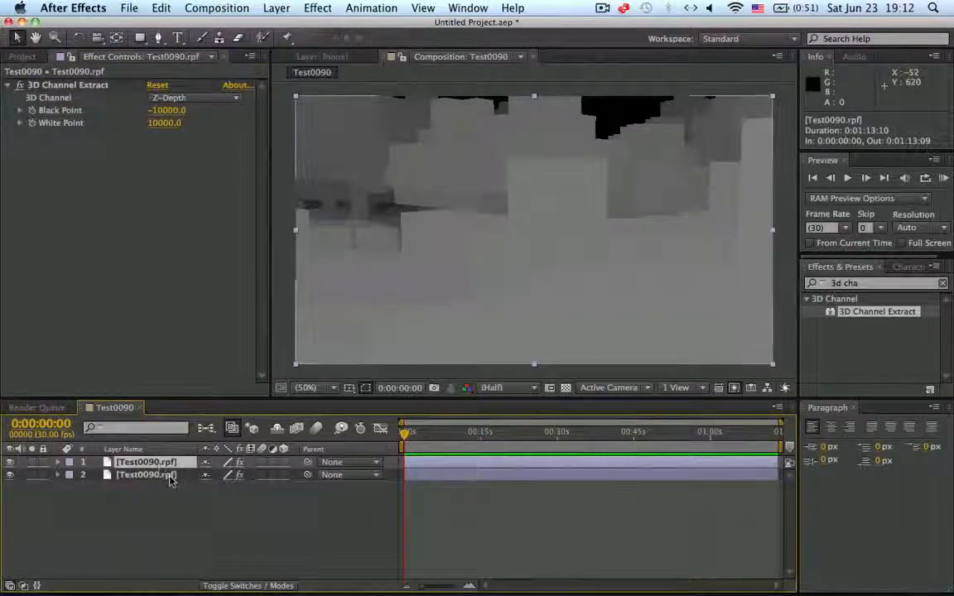
{"action": "key", "text": "super+Down"}
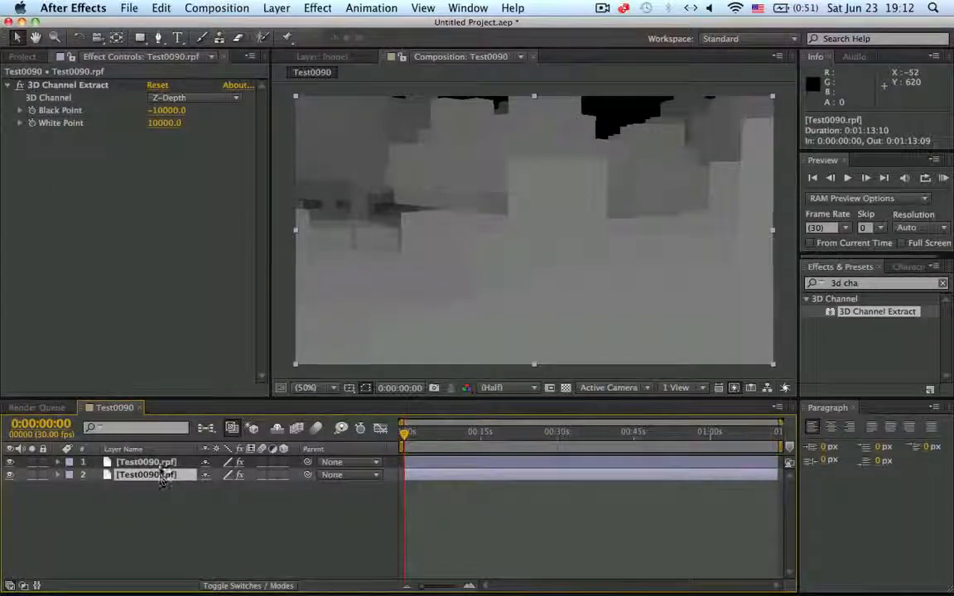
{"action": "key", "text": "super+Up"}
{"action": "left_click", "coordinate": [101, 86]}
{"action": "key", "text": "Delete"}
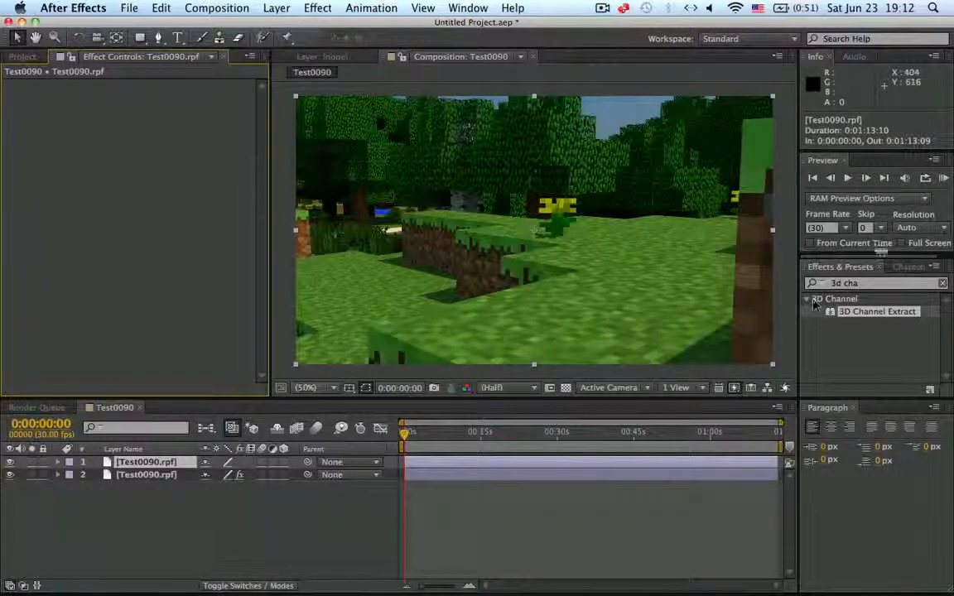
Apply Camera Lens Blur to the upper Test0090.rpf layer, using layer 2, Test0090.rpf, as its blur map
{"action": "left_click_drag", "start_coordinate": [880, 287], "coordinate": [734, 270]}
{"action": "type", "text": "lens"}
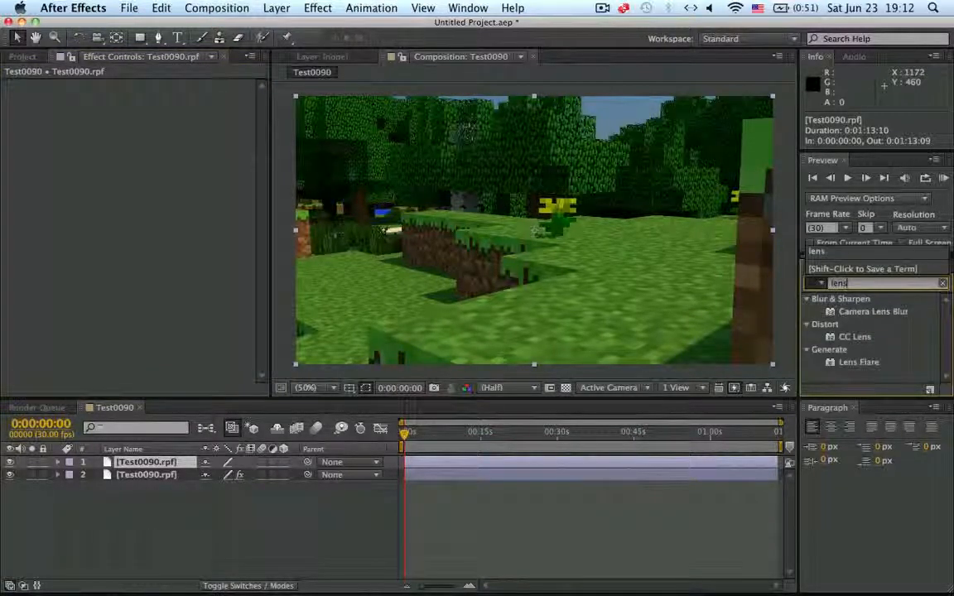
{"action": "double_click", "coordinate": [874, 311]}
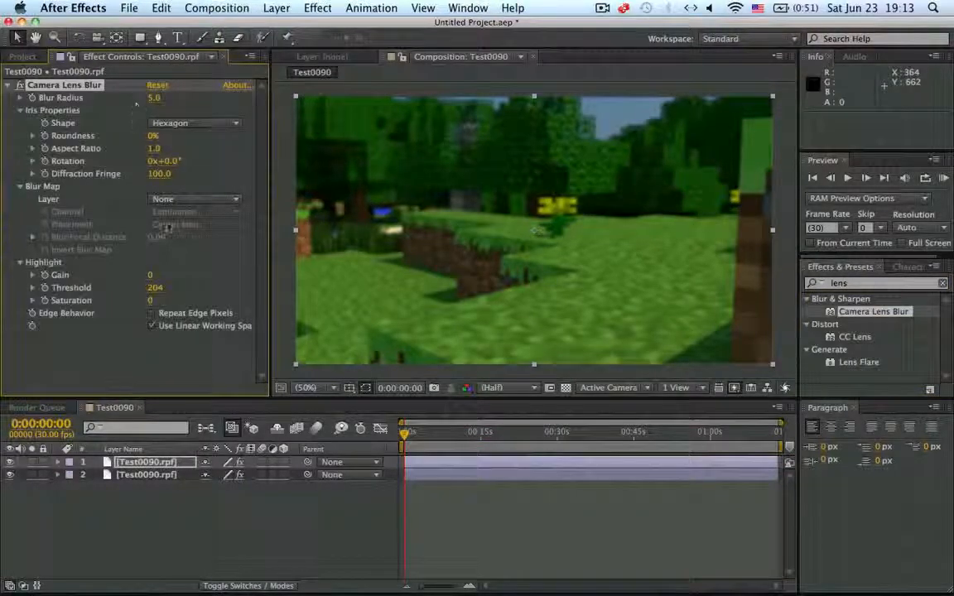
{"action": "left_click", "coordinate": [164, 202]}
{"action": "left_click", "coordinate": [209, 250]}
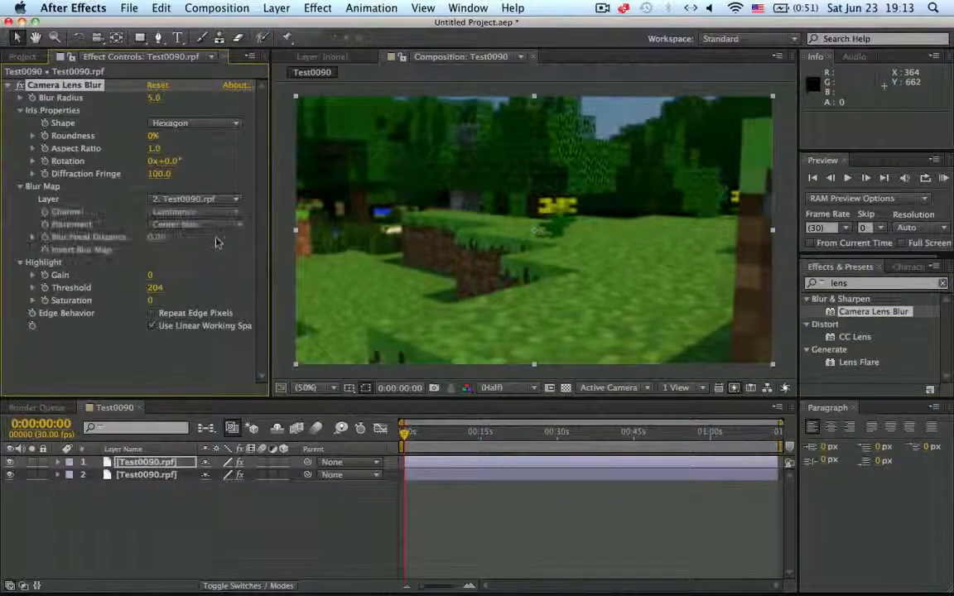
Set the upper layer's Blur Focal Distance in Camera Lens Blur to 0.46
{"action": "left_click", "coordinate": [165, 475]}
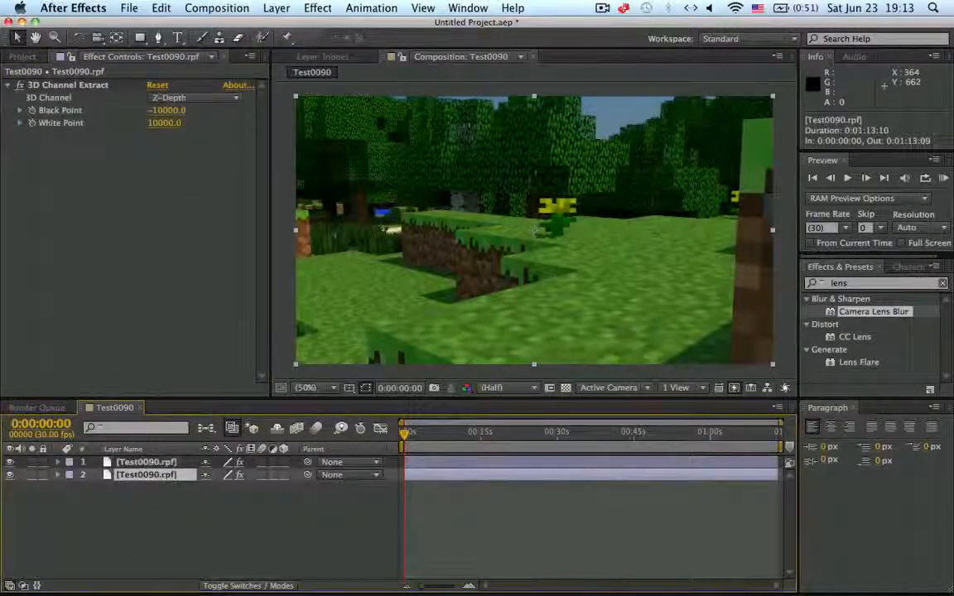
{"action": "left_click", "coordinate": [165, 462]}
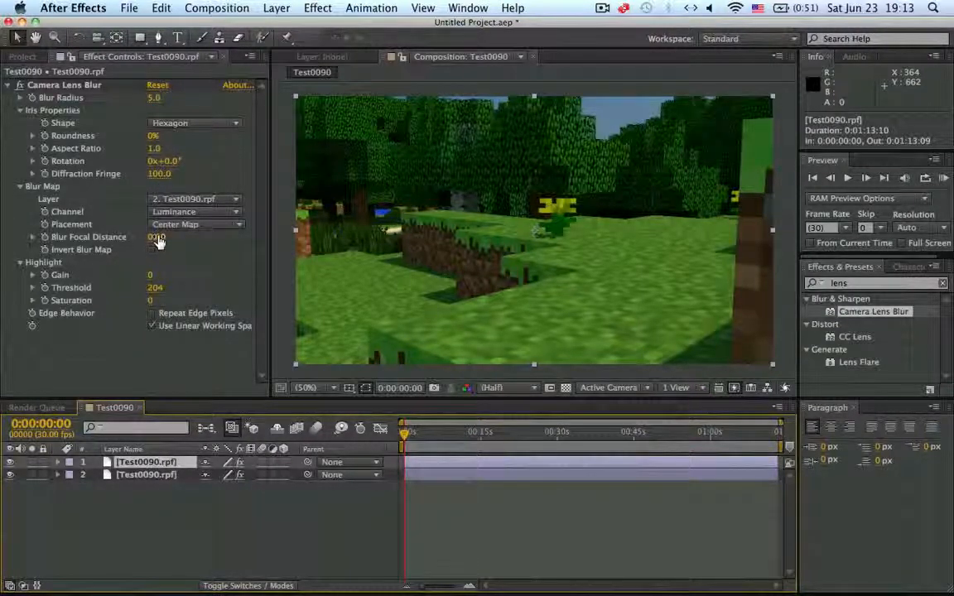
{"action": "mouse_move", "coordinate": [157, 239]}
{"action": "left_mouse_down"}
{"action": "mouse_move", "coordinate": [186, 238]}
{"action": "mouse_move", "coordinate": [156, 241]}
{"action": "left_mouse_up"}
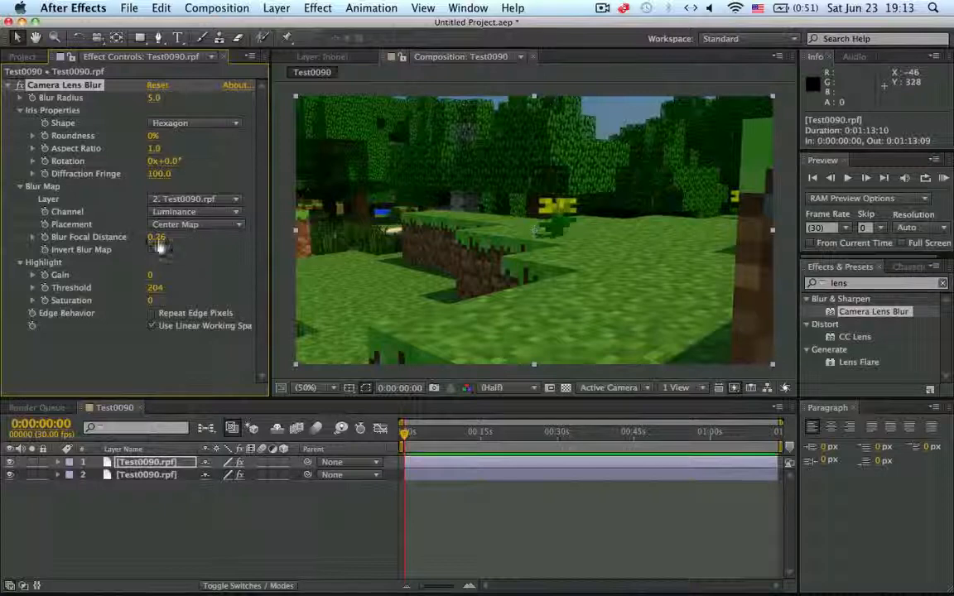
{"action": "left_click_drag", "start_coordinate": [155, 239], "coordinate": [179, 240]}
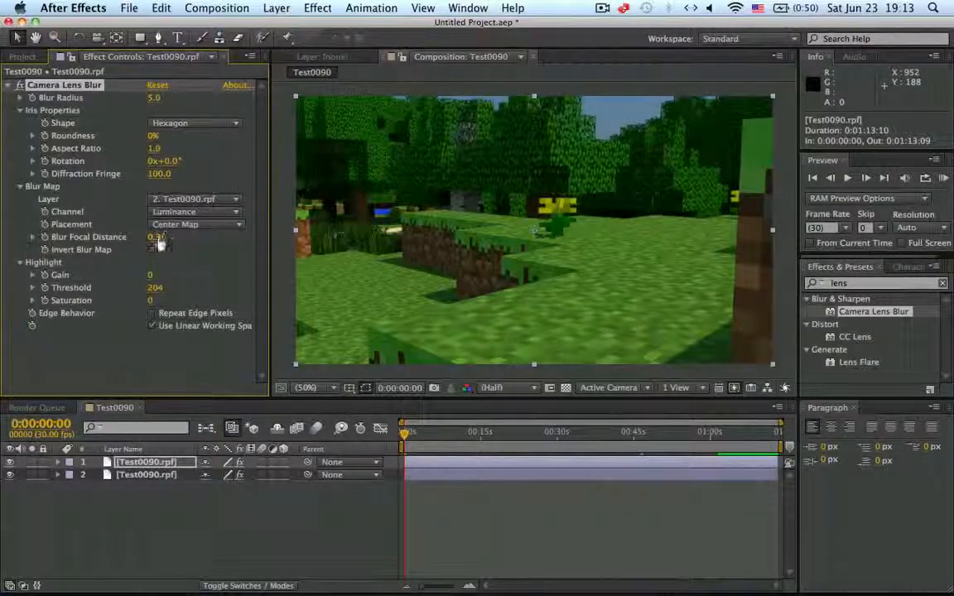
{"action": "left_click_drag", "start_coordinate": [160, 241], "coordinate": [165, 244]}
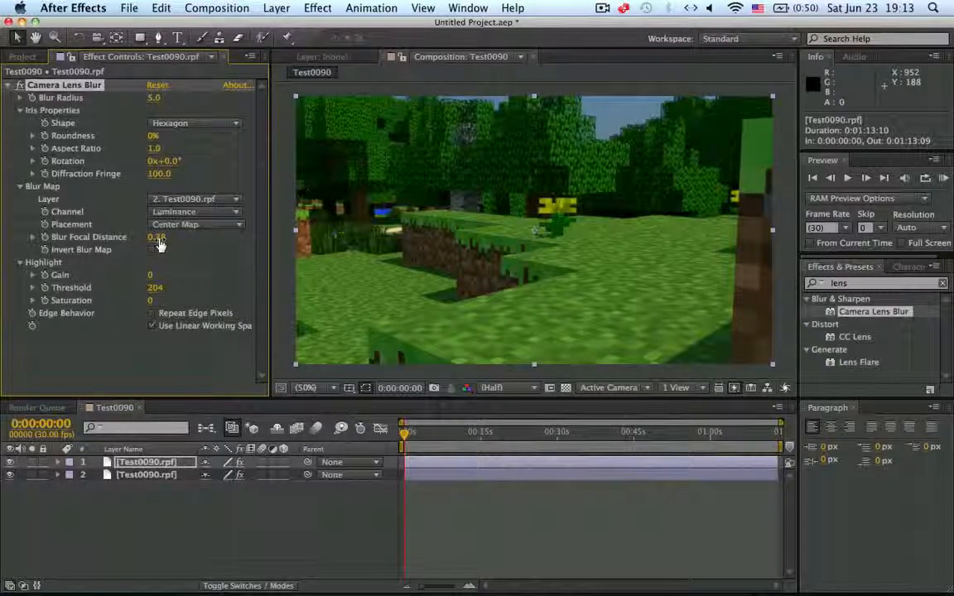
{"action": "left_click_drag", "start_coordinate": [154, 241], "coordinate": [168, 240]}
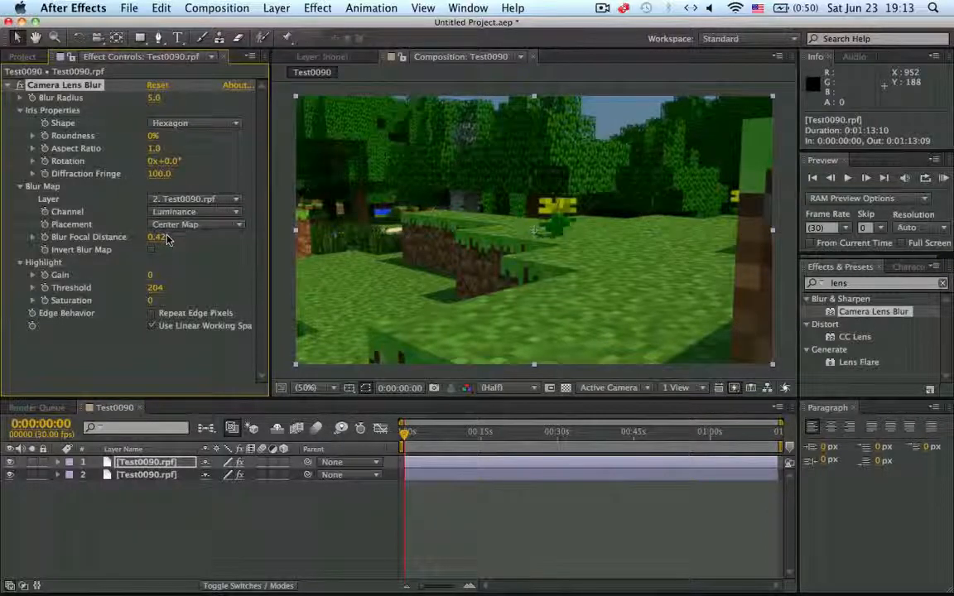
{"action": "left_click_drag", "start_coordinate": [155, 241], "coordinate": [170, 240]}
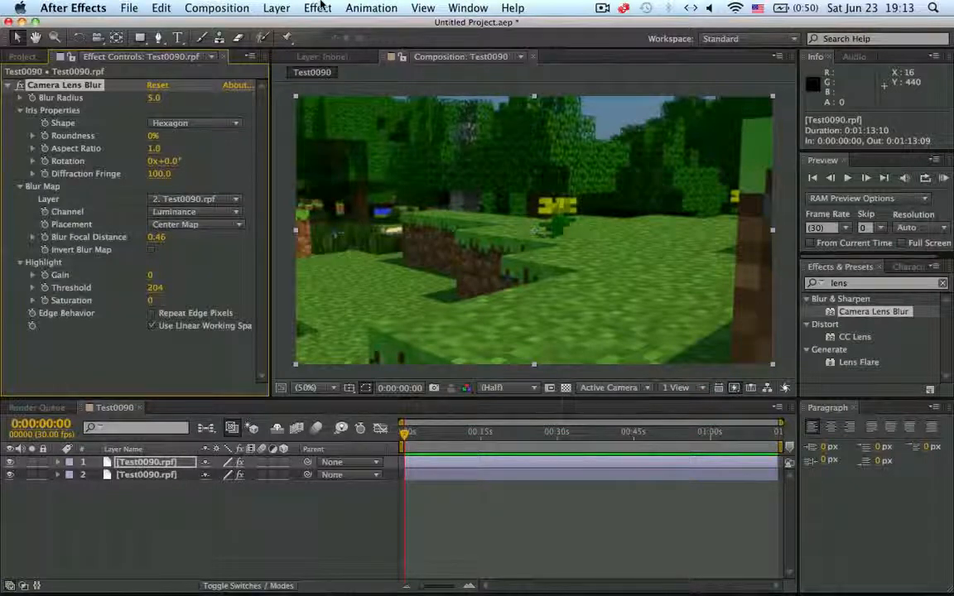
Find the Hue/Saturation effect and apply it to the upper Test0090.rpf layer
{"action": "left_click", "coordinate": [886, 283]}
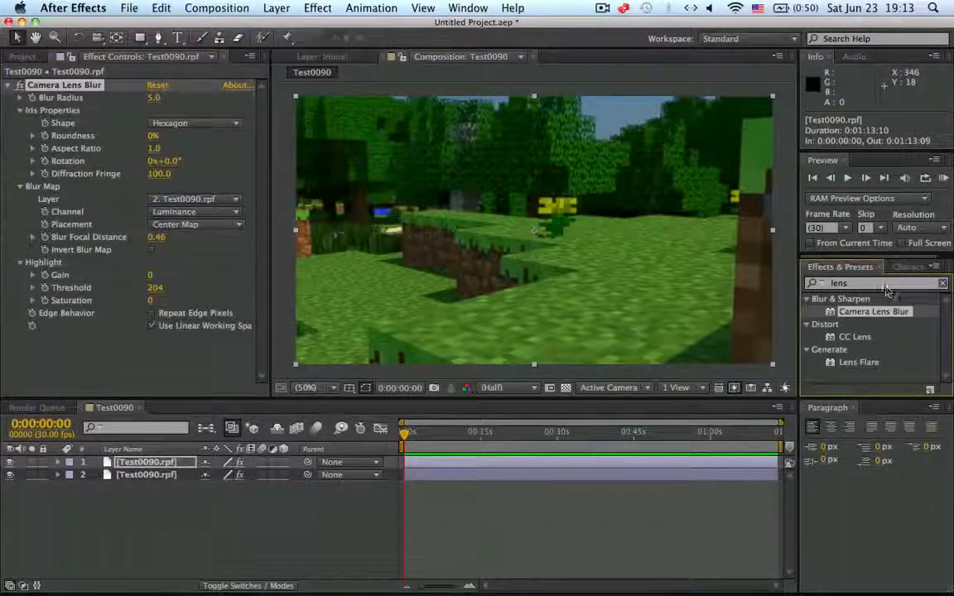
{"action": "type", "text": "hue"}
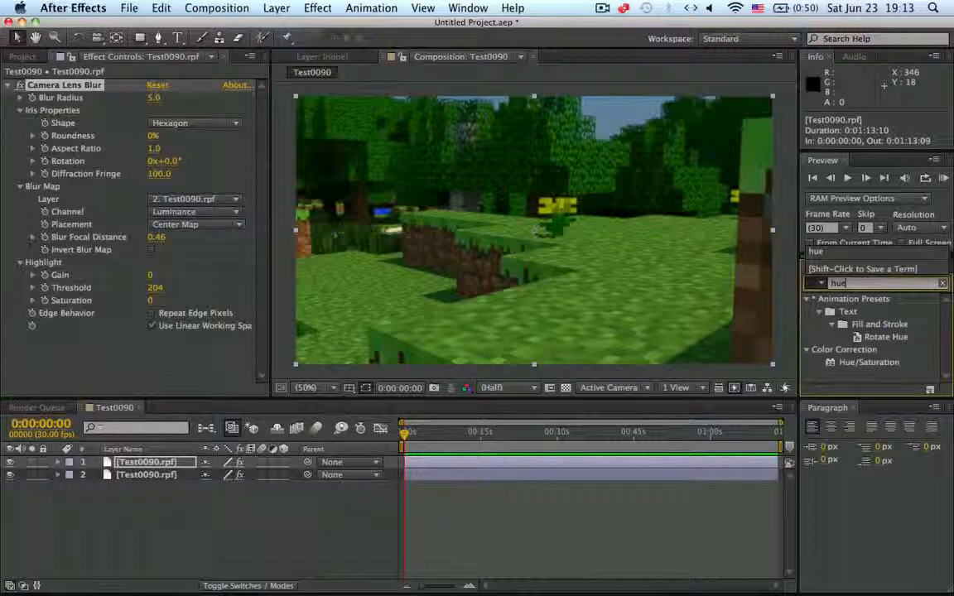
{"action": "left_click_drag", "start_coordinate": [868, 362], "coordinate": [439, 157]}
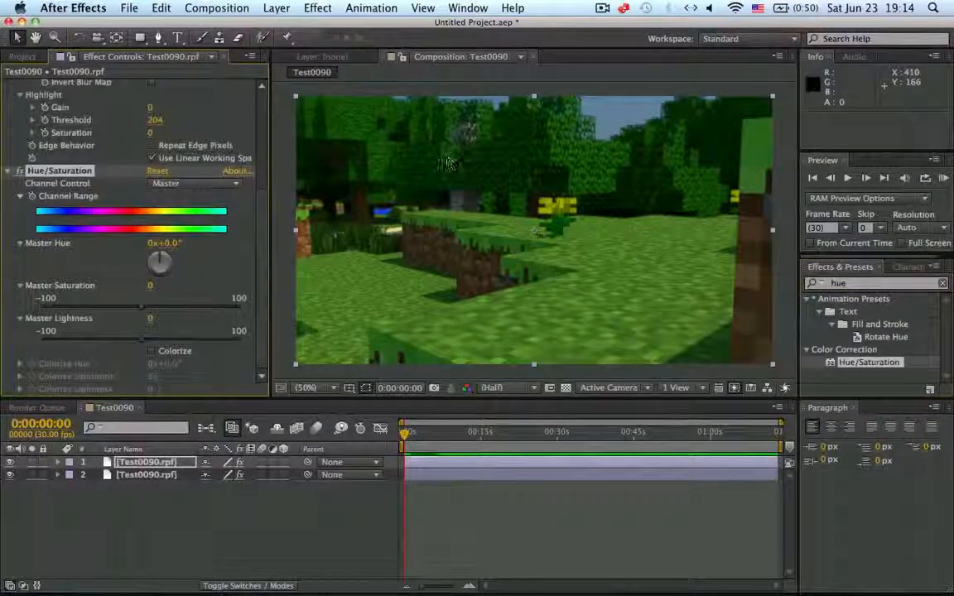
Set Hue/Saturation to Master Saturation 34, Master Lightness -2 and Master Hue -2°
{"action": "left_click", "coordinate": [184, 309]}
{"action": "mouse_move", "coordinate": [184, 310]}
{"action": "left_mouse_down"}
{"action": "mouse_move", "coordinate": [116, 311]}
{"action": "mouse_move", "coordinate": [175, 311]}
{"action": "left_mouse_up"}
{"action": "left_click", "coordinate": [175, 307]}
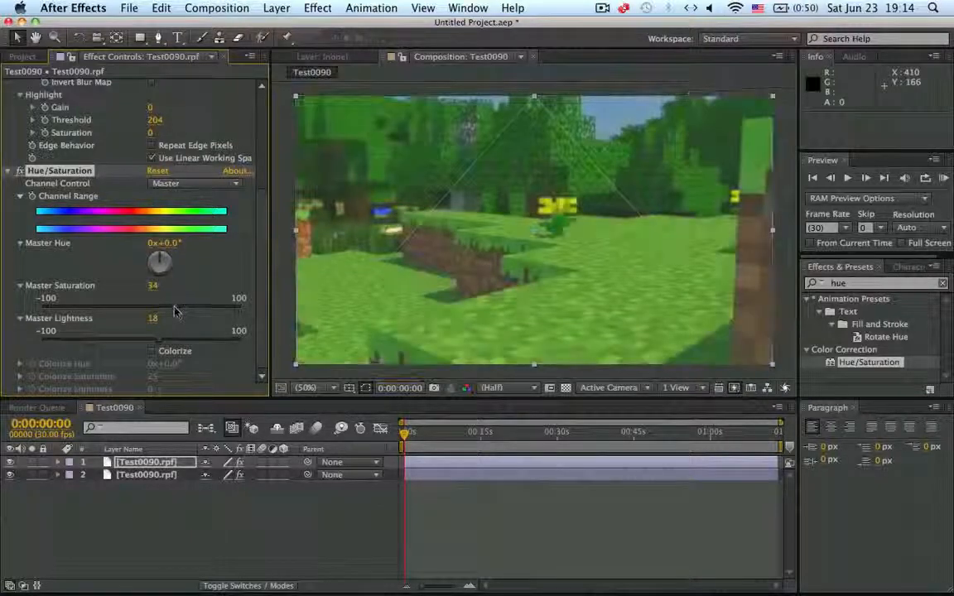
{"action": "left_click", "coordinate": [139, 346]}
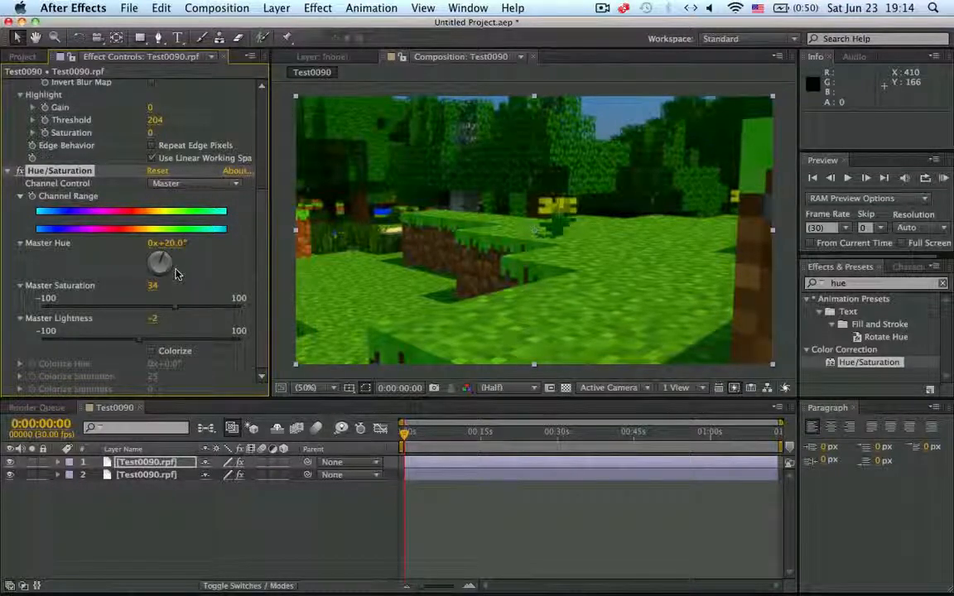
{"action": "left_click_drag", "start_coordinate": [151, 225], "coordinate": [245, 234]}
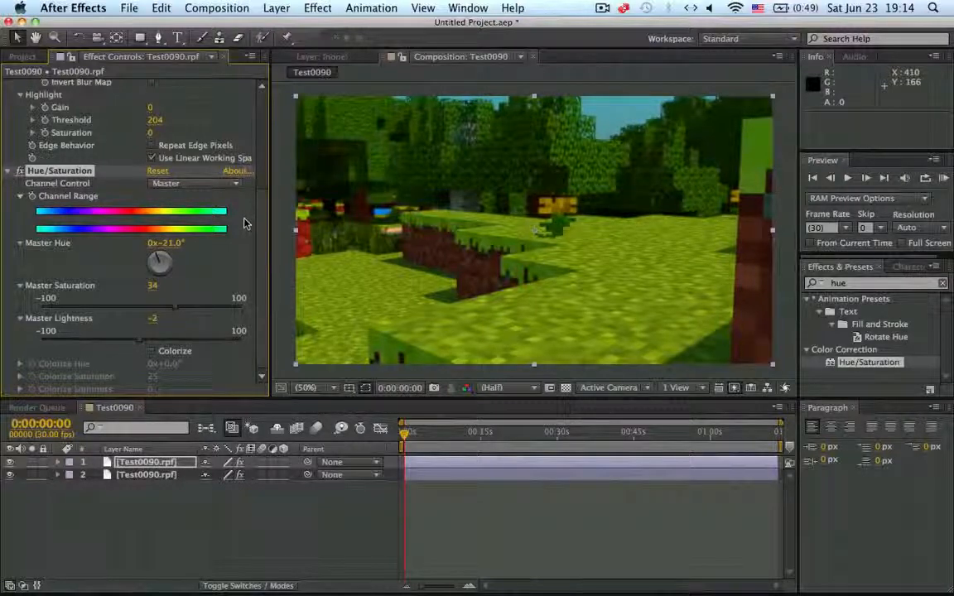
{"action": "left_click_drag", "start_coordinate": [160, 255], "coordinate": [194, 238]}
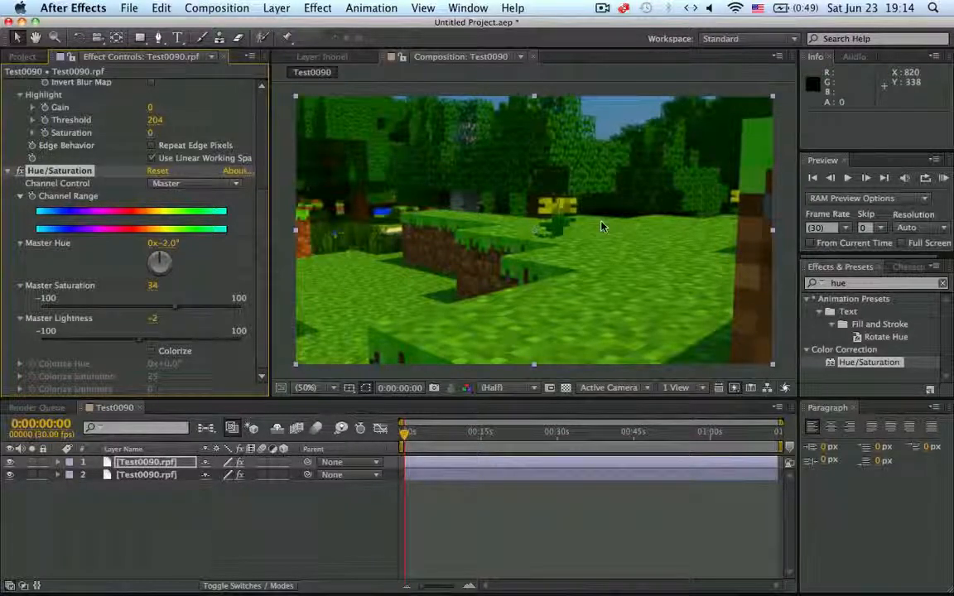
{"action": "left_click_drag", "start_coordinate": [862, 284], "coordinate": [817, 270]}
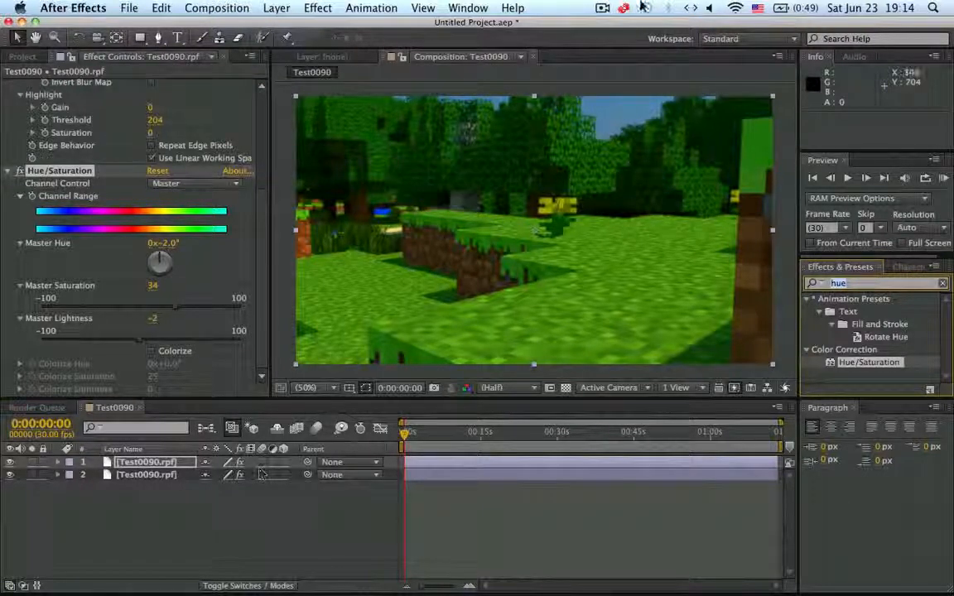
{"action": "left_click", "coordinate": [602, 7]}
{"action": "left_click", "coordinate": [613, 56]}
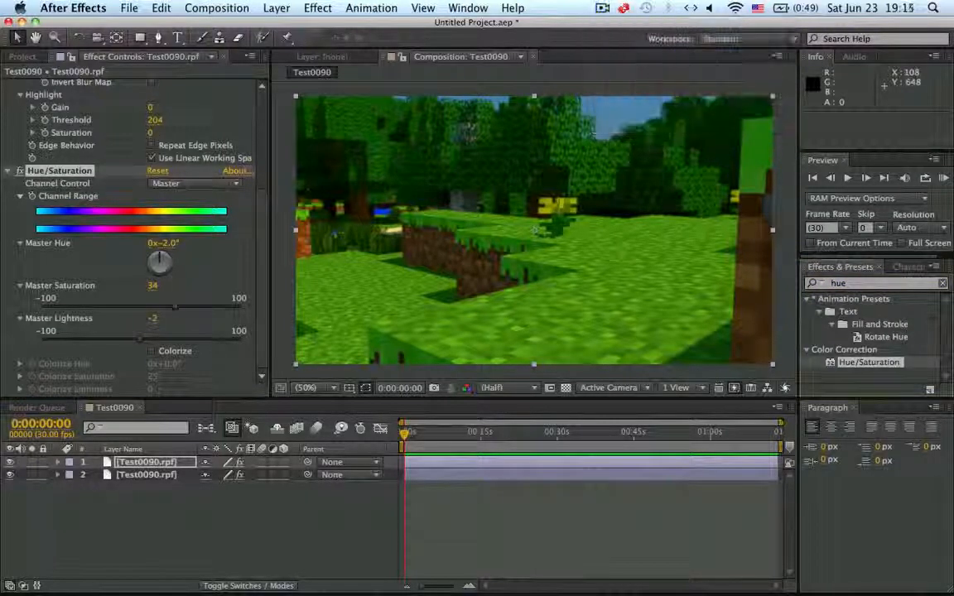
Apply the Fog 3D effect to the upper Test0090.rpf layer
{"action": "left_click", "coordinate": [335, 5]}
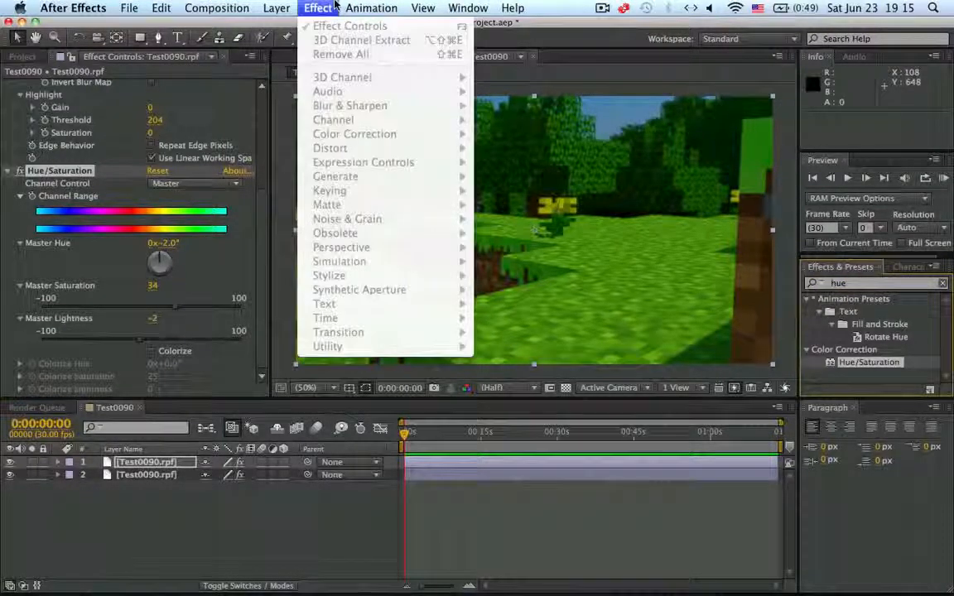
{"action": "left_click", "coordinate": [314, 8]}
{"action": "left_click", "coordinate": [161, 466]}
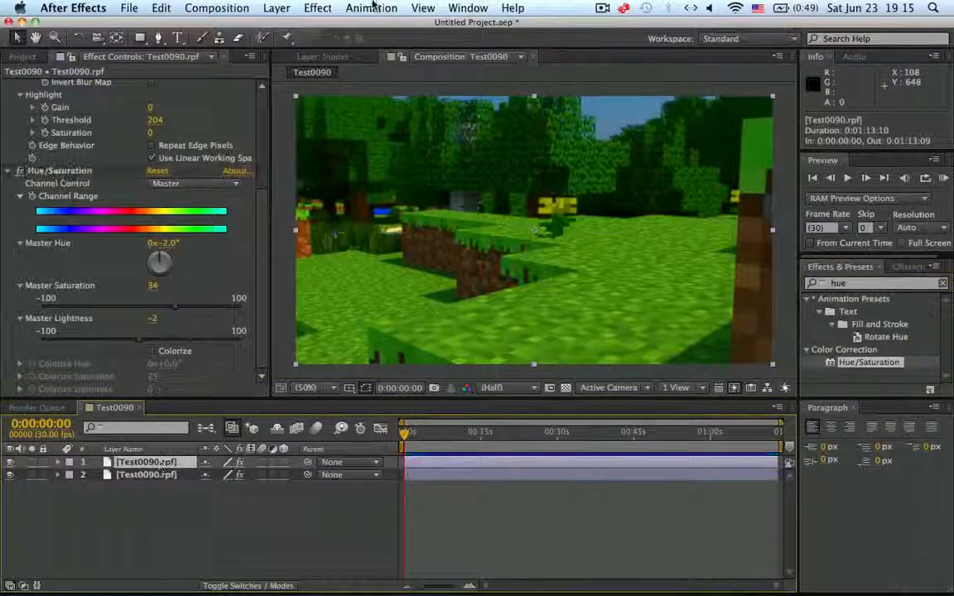
{"action": "left_click", "coordinate": [317, 8]}
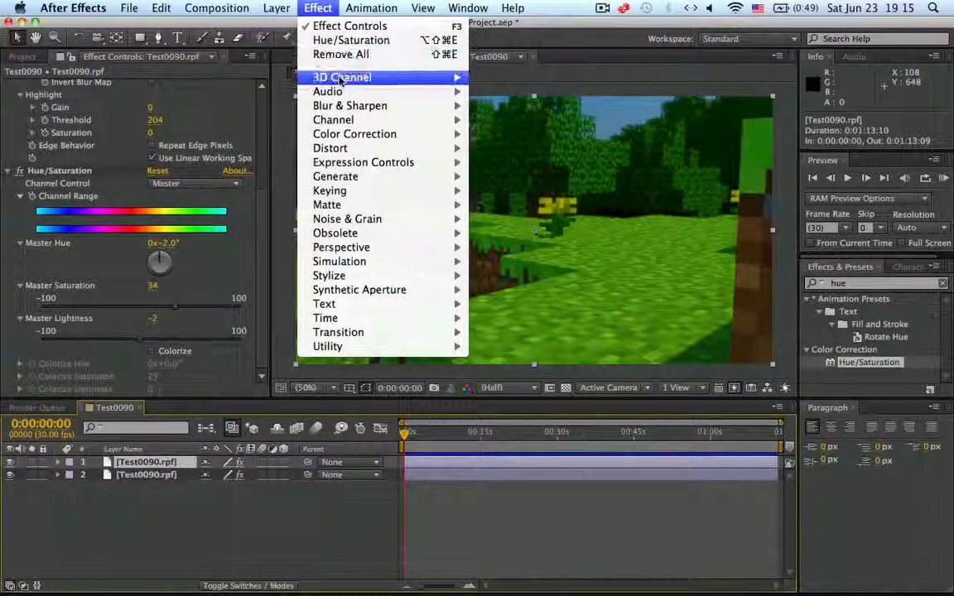
{"action": "mouse_move", "coordinate": [394, 78]}
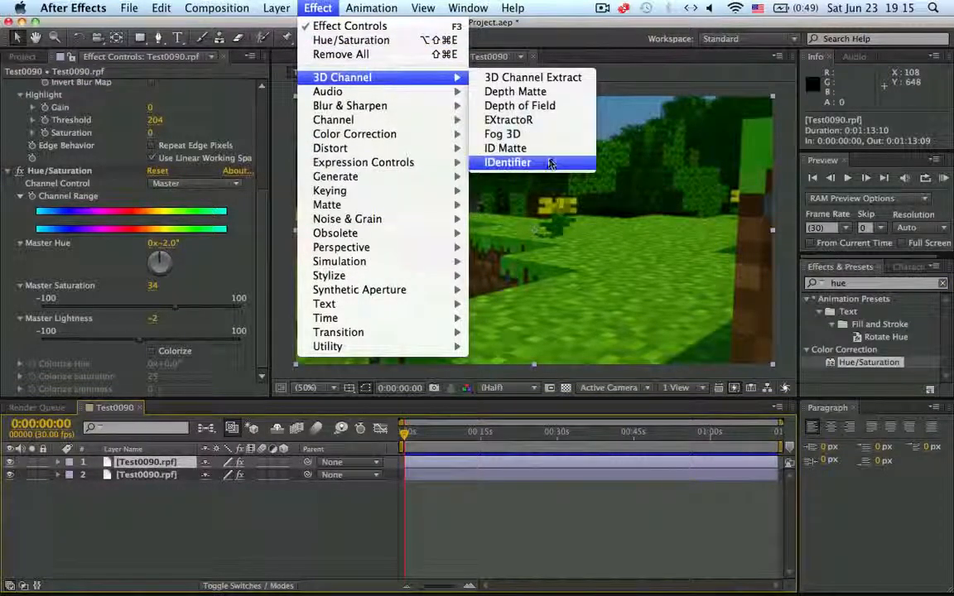
{"action": "left_click", "coordinate": [533, 137]}
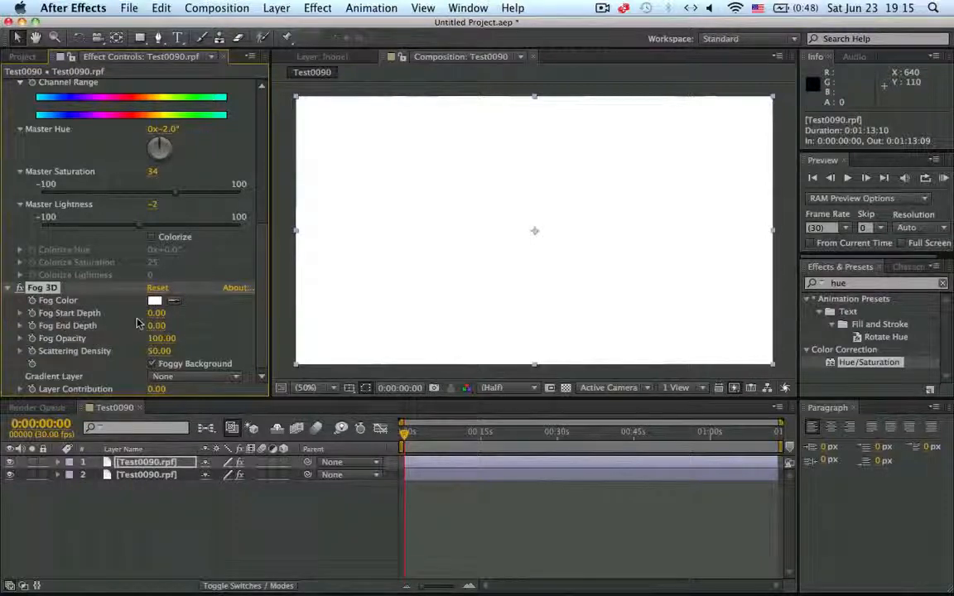
Set the Fog End Depth of the upper layer's Fog 3D effect to -5880
{"action": "left_click", "coordinate": [157, 326]}
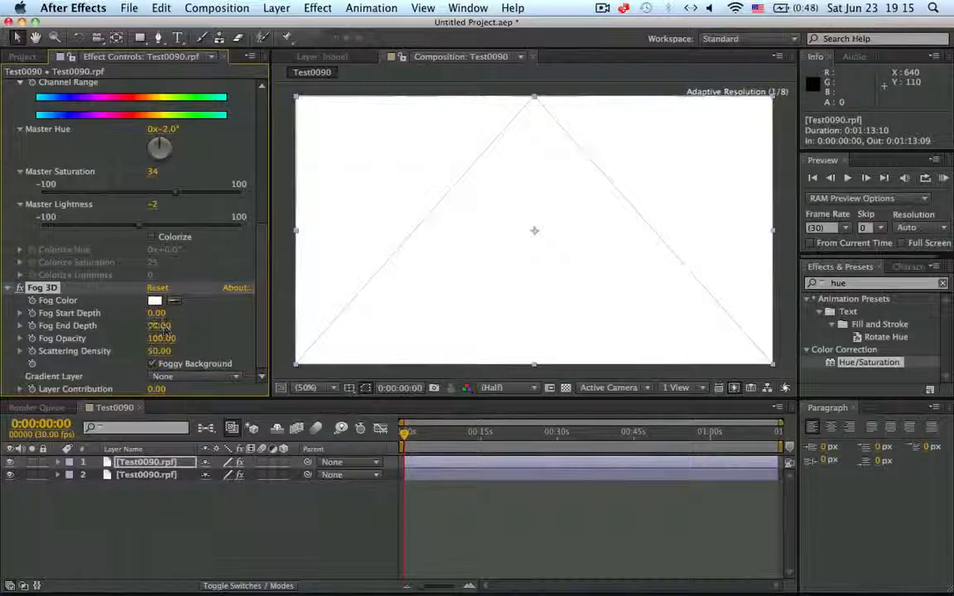
{"action": "left_click_drag", "start_coordinate": [165, 329], "coordinate": [141, 332]}
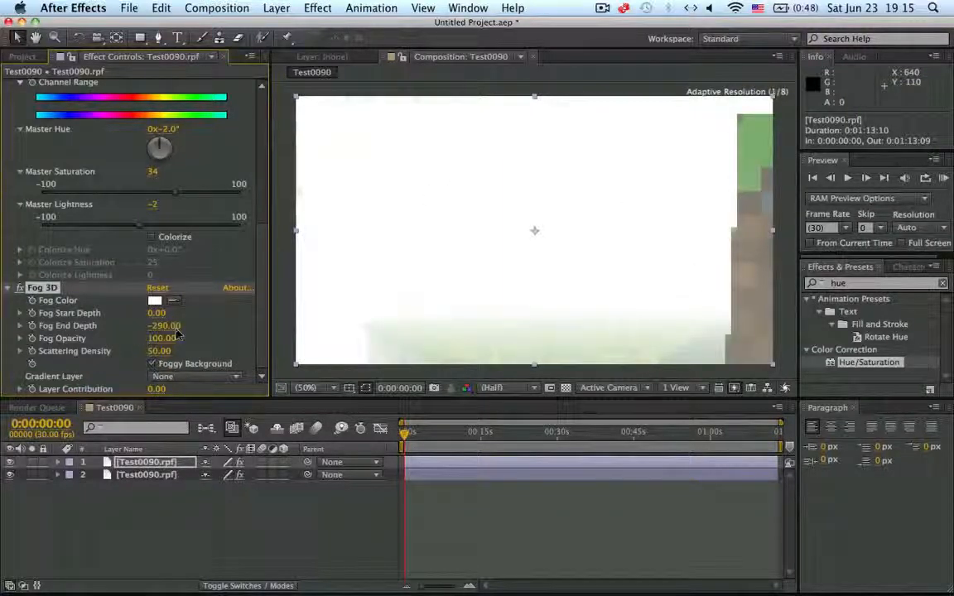
{"action": "left_click_drag", "start_coordinate": [149, 325], "coordinate": [144, 326]}
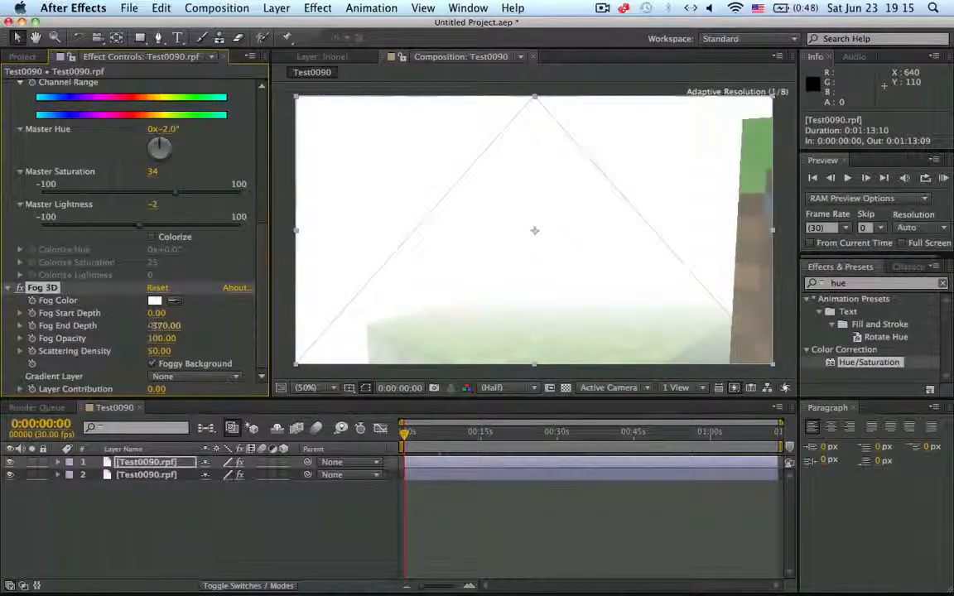
{"action": "left_click_drag", "start_coordinate": [154, 325], "coordinate": [88, 328]}
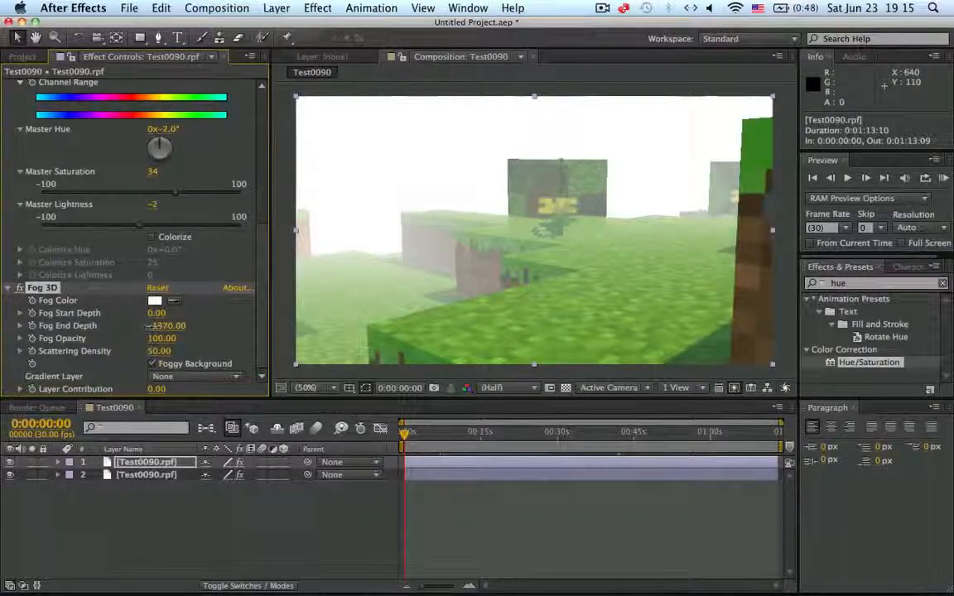
{"action": "left_click_drag", "start_coordinate": [171, 326], "coordinate": [142, 326]}
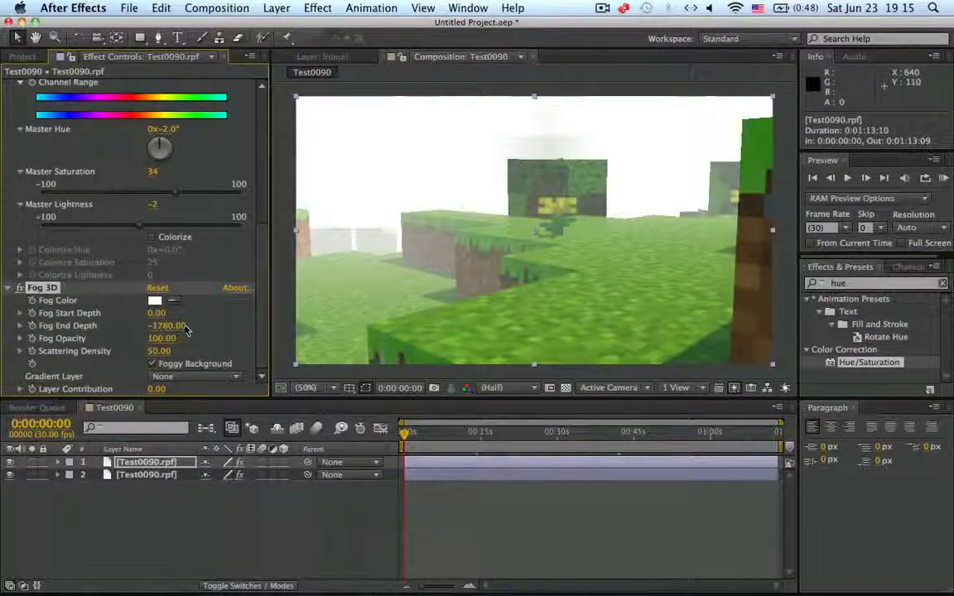
{"action": "left_click_drag", "start_coordinate": [178, 325], "coordinate": [137, 332]}
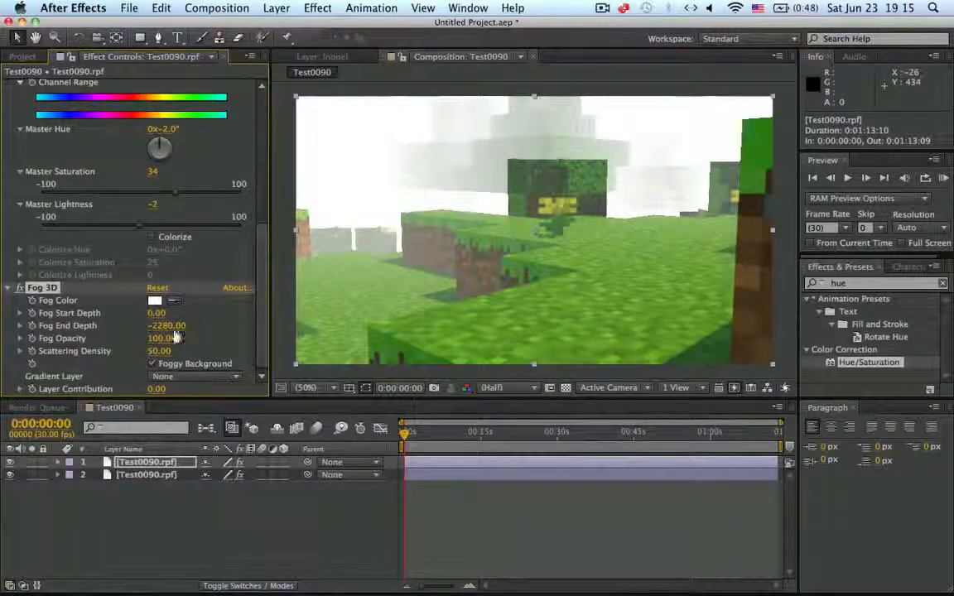
{"action": "left_click_drag", "start_coordinate": [180, 325], "coordinate": [139, 333]}
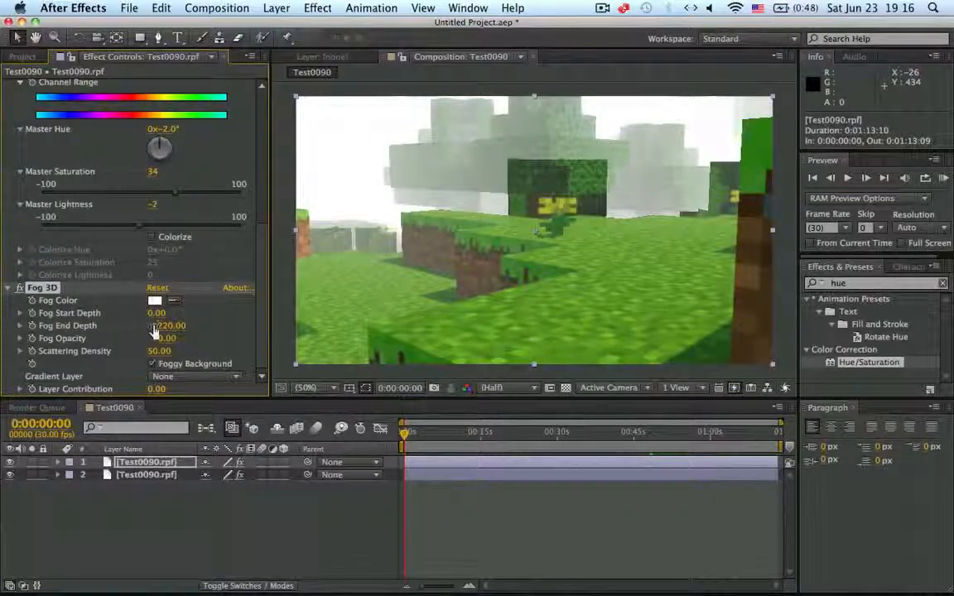
{"action": "left_click_drag", "start_coordinate": [120, 328], "coordinate": [113, 329]}
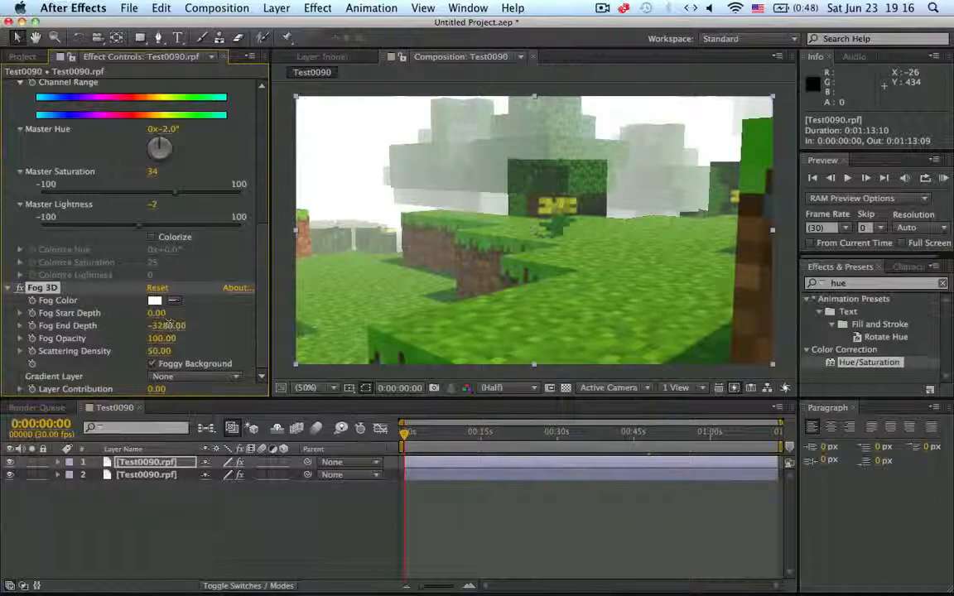
{"action": "left_click_drag", "start_coordinate": [169, 324], "coordinate": [157, 335]}
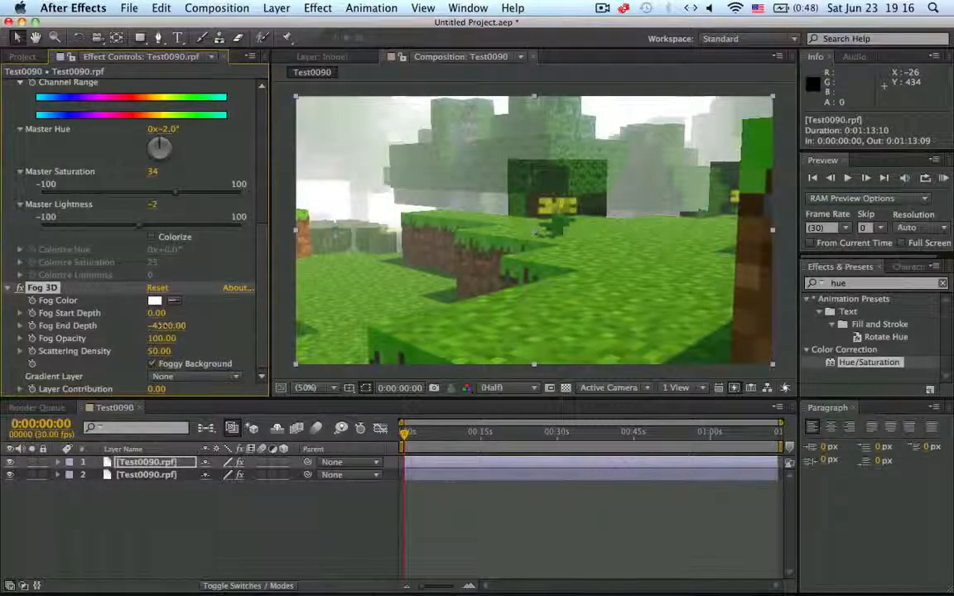
{"action": "left_click_drag", "start_coordinate": [165, 325], "coordinate": [116, 329]}
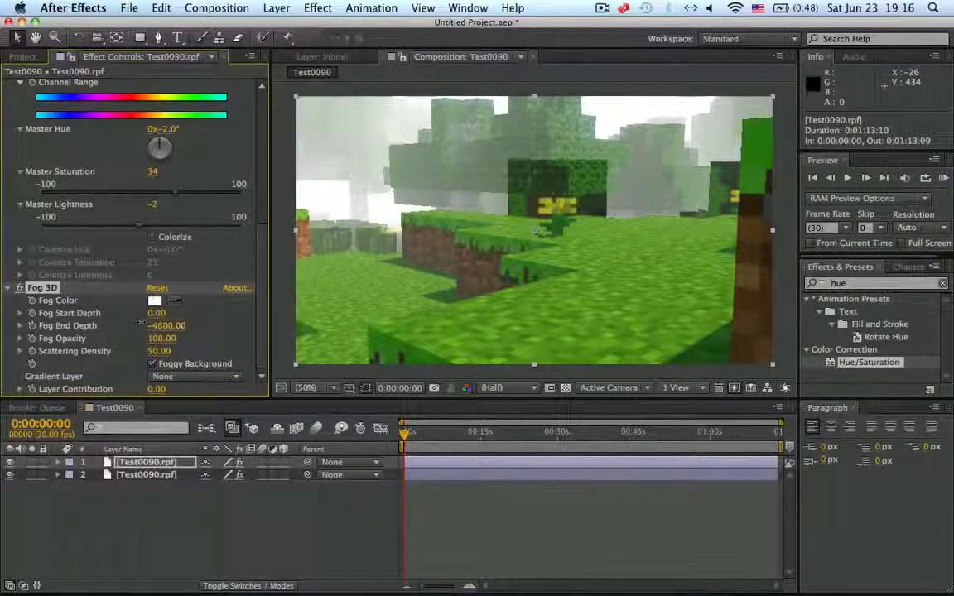
{"action": "mouse_move", "coordinate": [141, 322]}
{"action": "left_mouse_down"}
{"action": "mouse_move", "coordinate": [204, 334]}
{"action": "mouse_move", "coordinate": [142, 328]}
{"action": "left_mouse_up"}
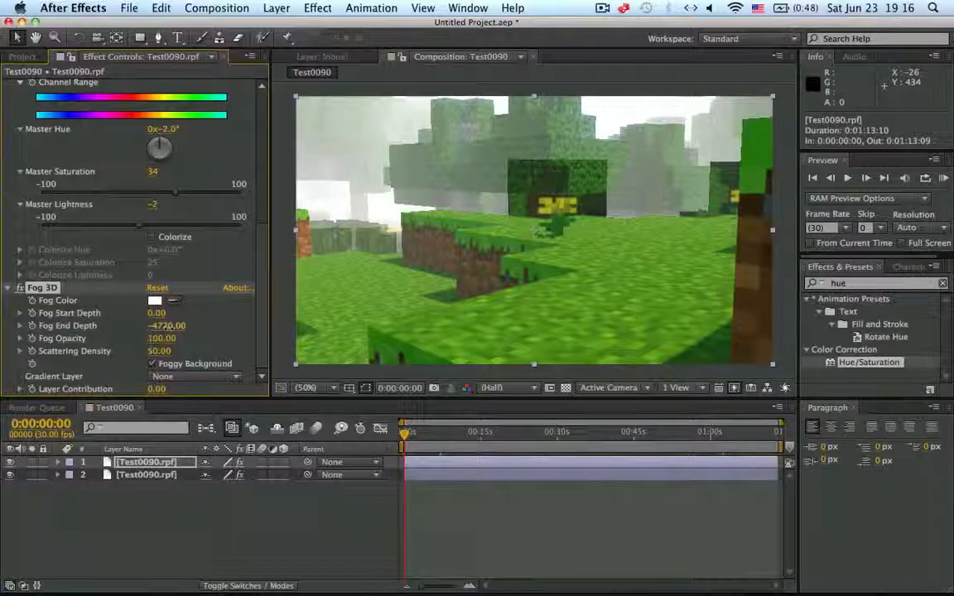
{"action": "left_click_drag", "start_coordinate": [177, 329], "coordinate": [168, 330]}
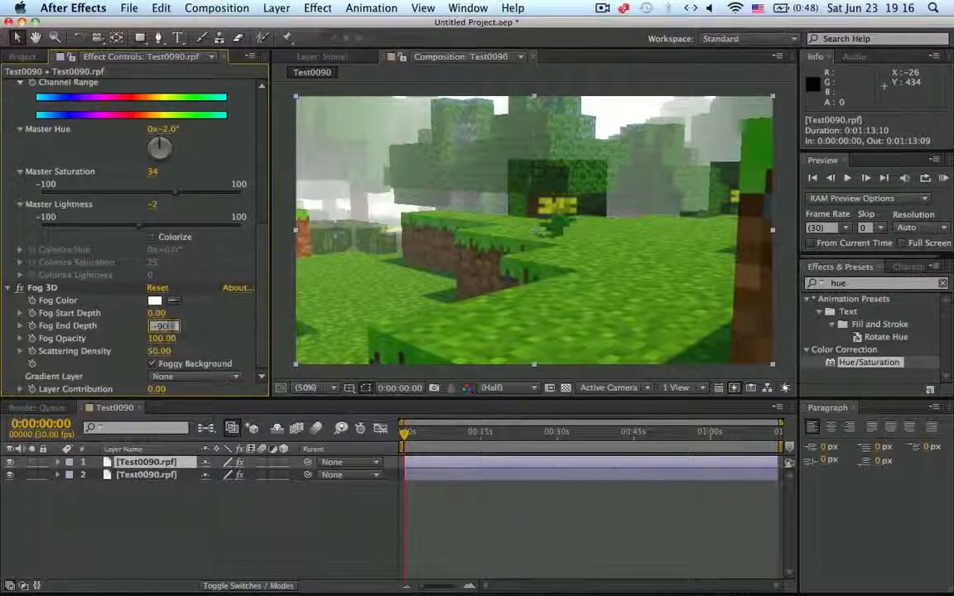
Try a Fog End Depth of -9000 in Fog 3D, and undo that value change
{"action": "key", "text": "Return"}
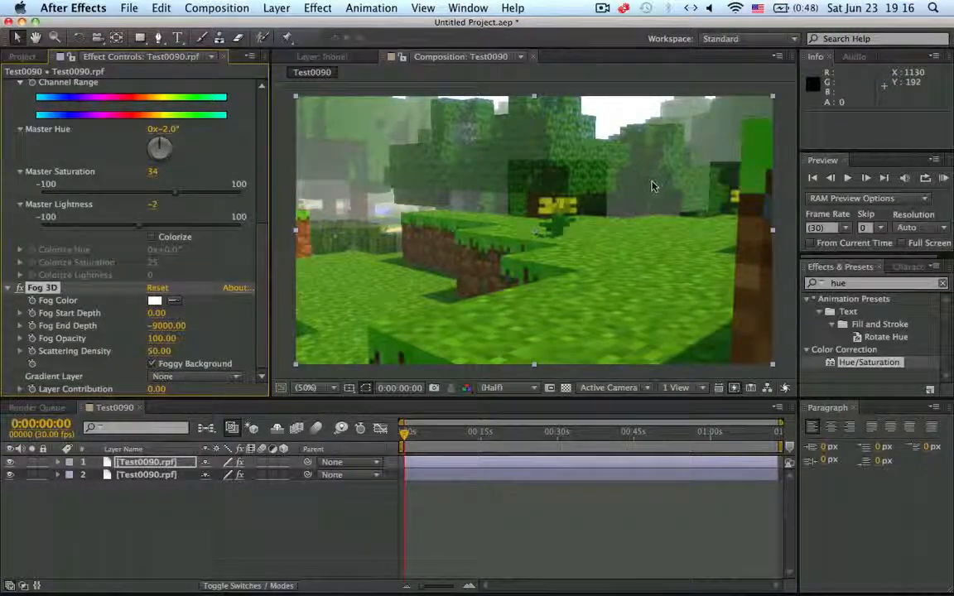
{"action": "left_click", "coordinate": [727, 172]}
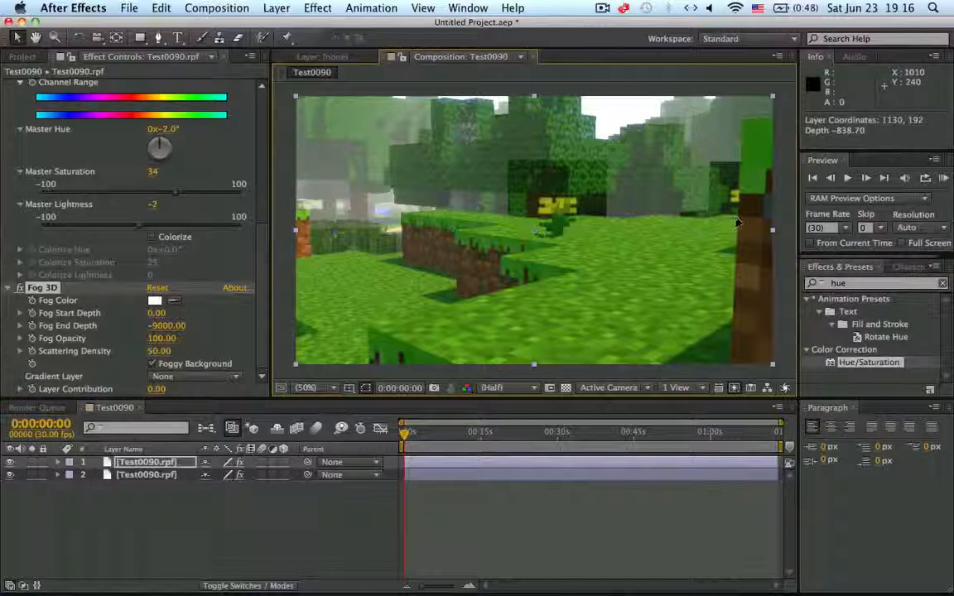
{"action": "key", "text": "comma"}
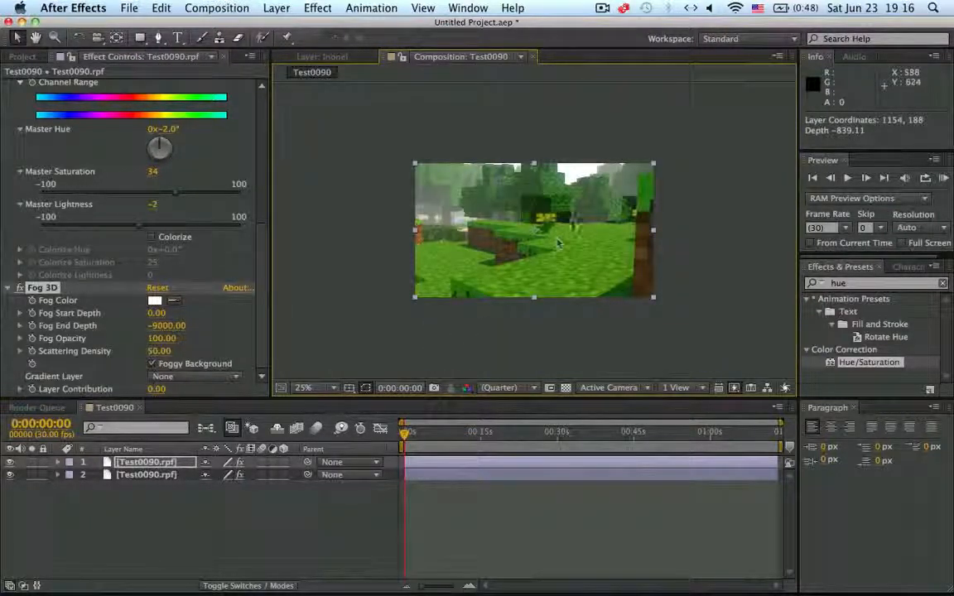
{"action": "key", "text": "super+z"}
Output the current frame to the Desktop as the Photoshop file Test0090 (0.00.00.00).psd and render it
{"action": "scroll", "coordinate": [571, 226], "scroll_direction": "up", "scroll_amount": 4}
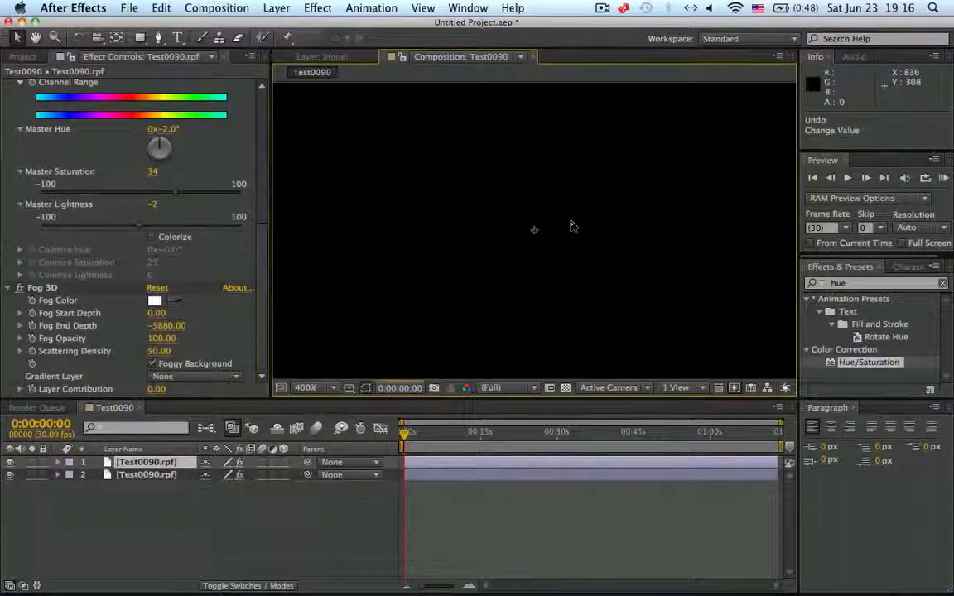
{"action": "scroll", "coordinate": [516, 255], "scroll_direction": "up", "scroll_amount": 1}
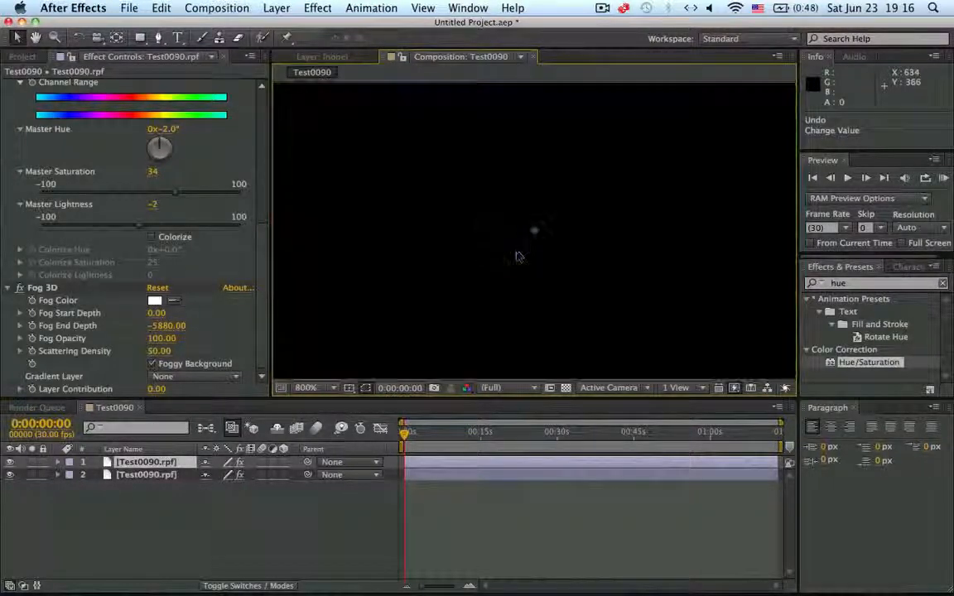
{"action": "left_click", "coordinate": [306, 7]}
{"action": "mouse_move", "coordinate": [240, 7]}
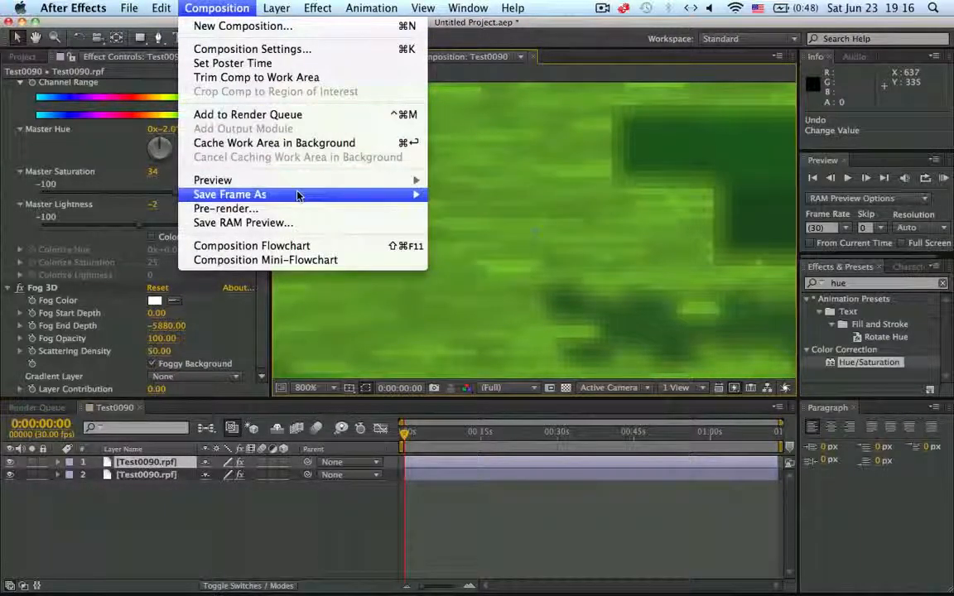
{"action": "mouse_move", "coordinate": [389, 180]}
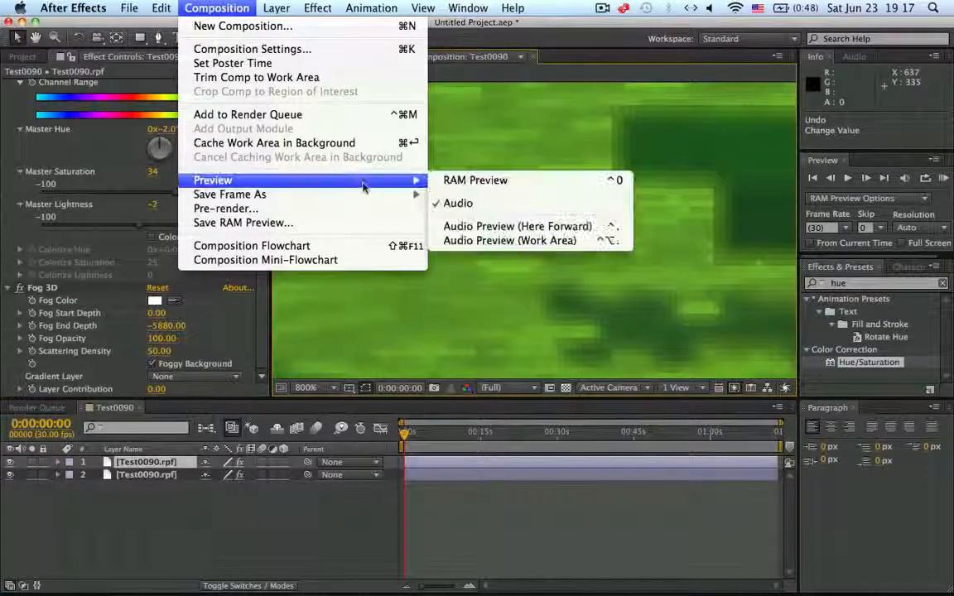
{"action": "mouse_move", "coordinate": [365, 194]}
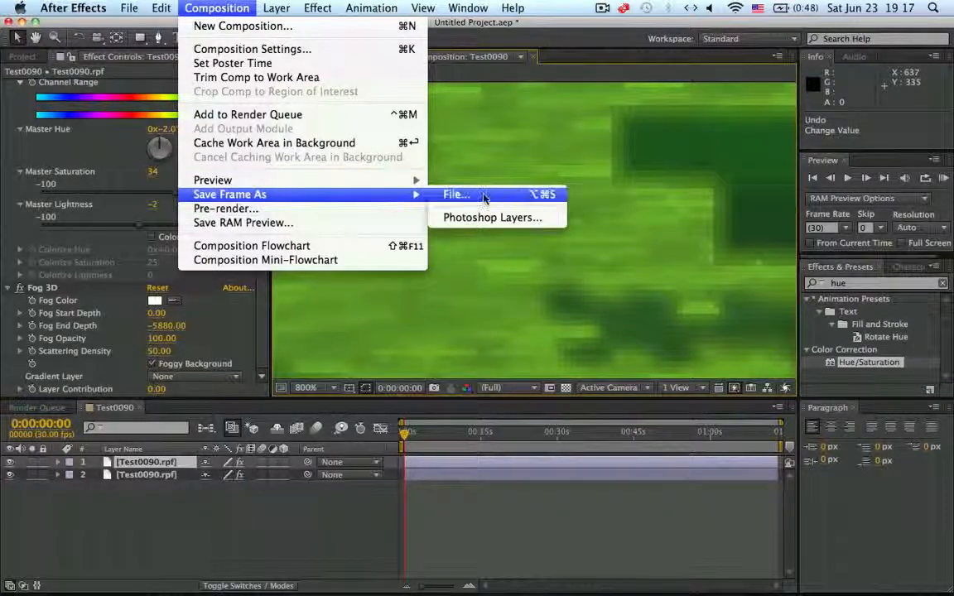
{"action": "left_click", "coordinate": [456, 193]}
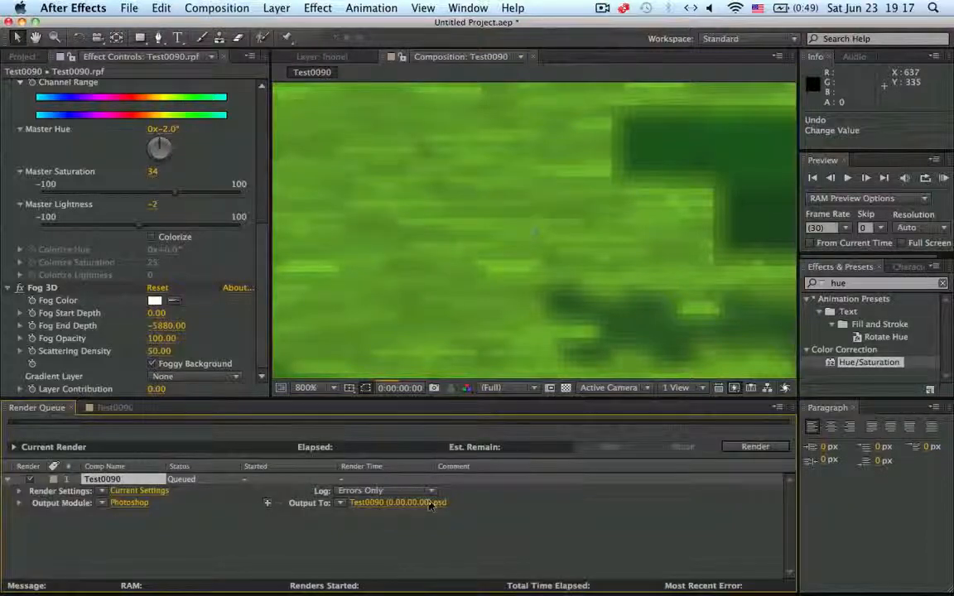
{"action": "left_click", "coordinate": [429, 502]}
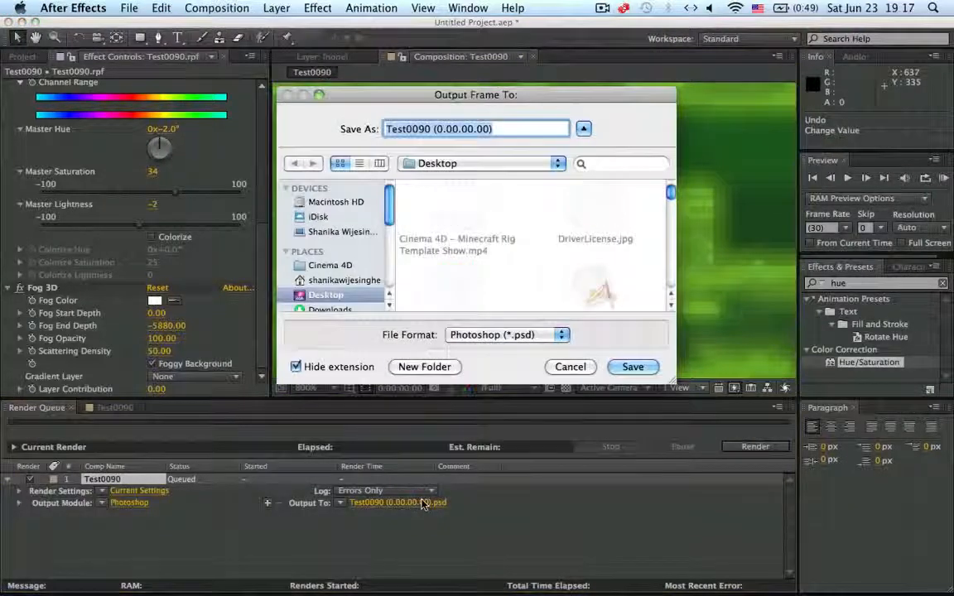
{"action": "left_click", "coordinate": [633, 367]}
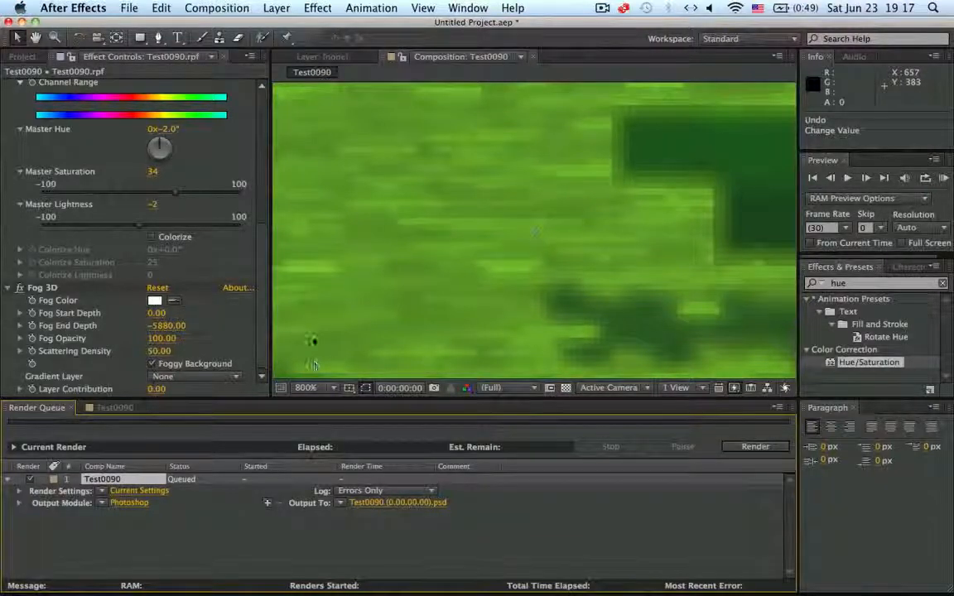
{"action": "left_click", "coordinate": [755, 446]}
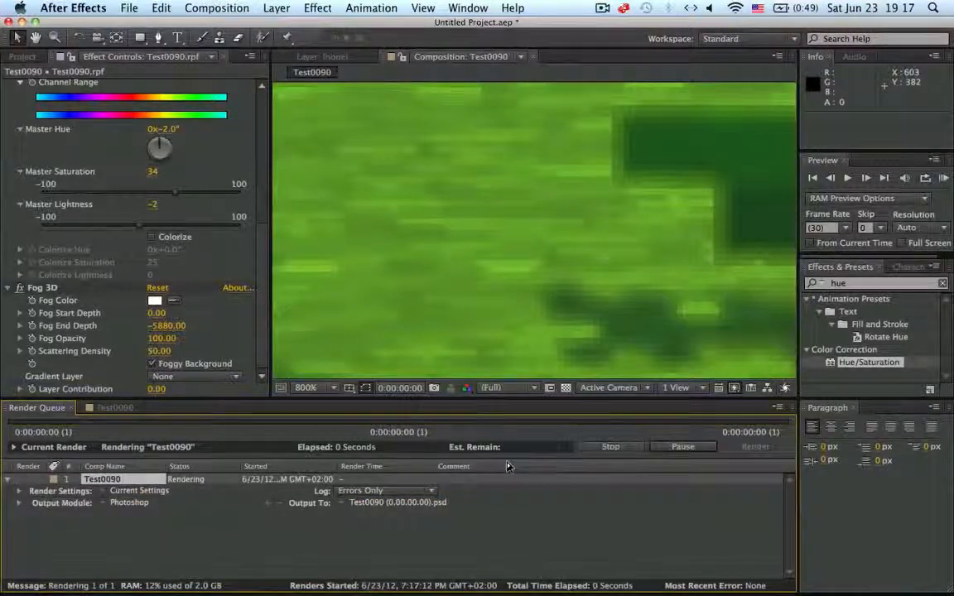
Change the extension of the rendered file Test0090 (0.00.00.00).psd on the desktop to .jpeg
{"action": "key", "text": "F11"}
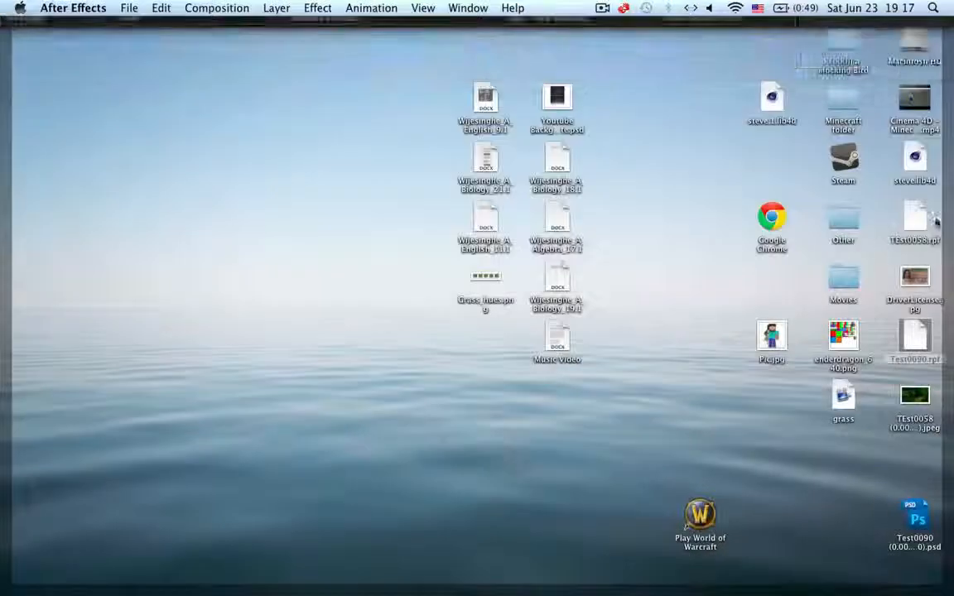
{"action": "left_click", "coordinate": [920, 332]}
{"action": "left_click", "coordinate": [919, 509]}
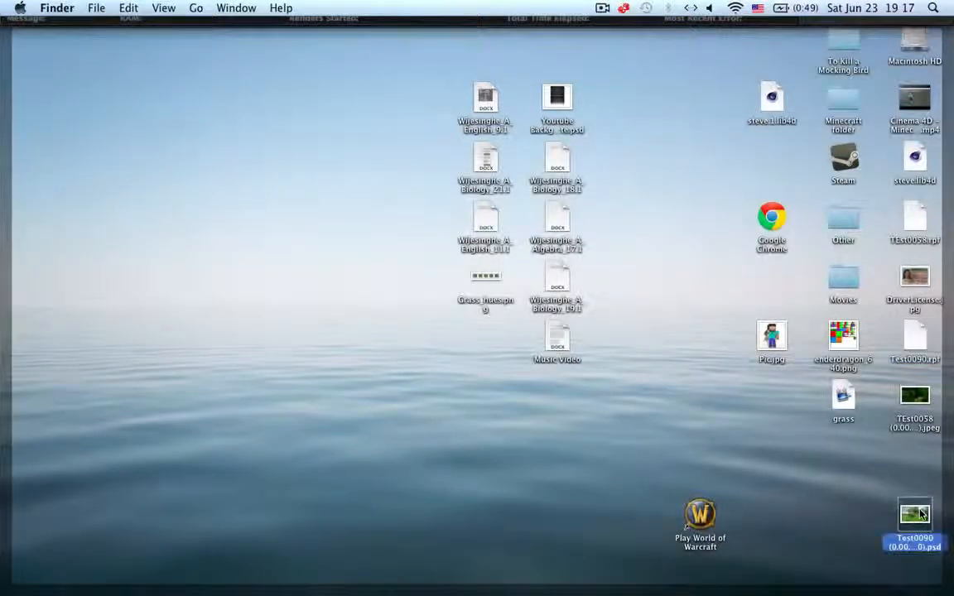
{"action": "key", "text": "Return"}
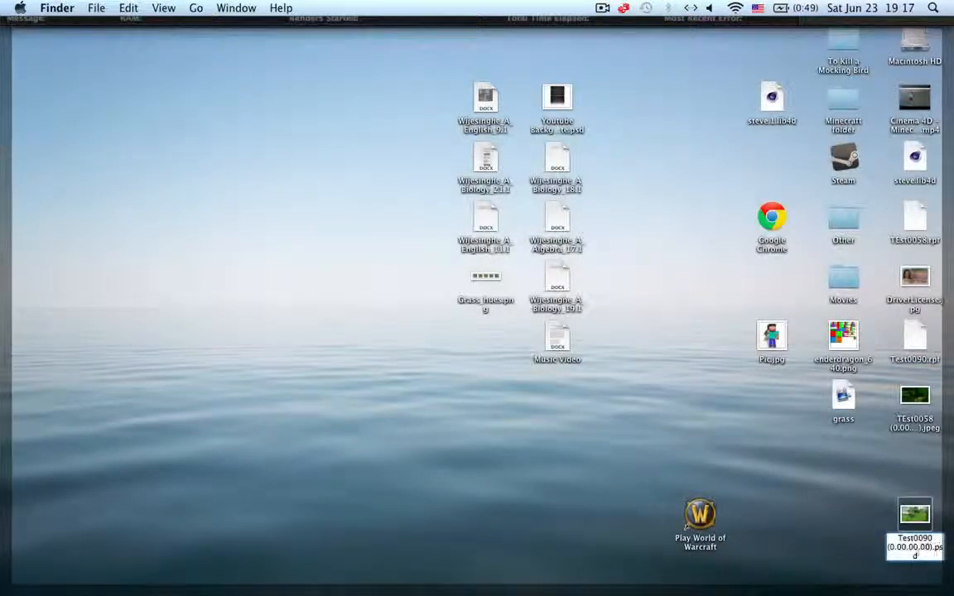
{"action": "key", "text": "BackSpace"}
{"action": "key", "text": "BackSpace"}
{"action": "key", "text": "BackSpace"}
{"action": "type", "text": "j"}
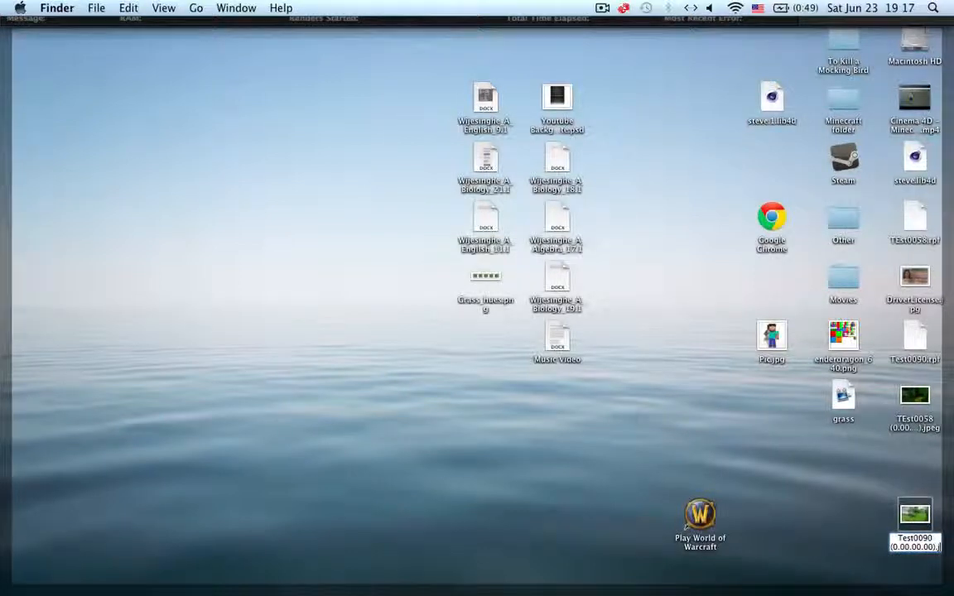
{"action": "type", "text": "peg"}
{"action": "key", "text": "Return"}
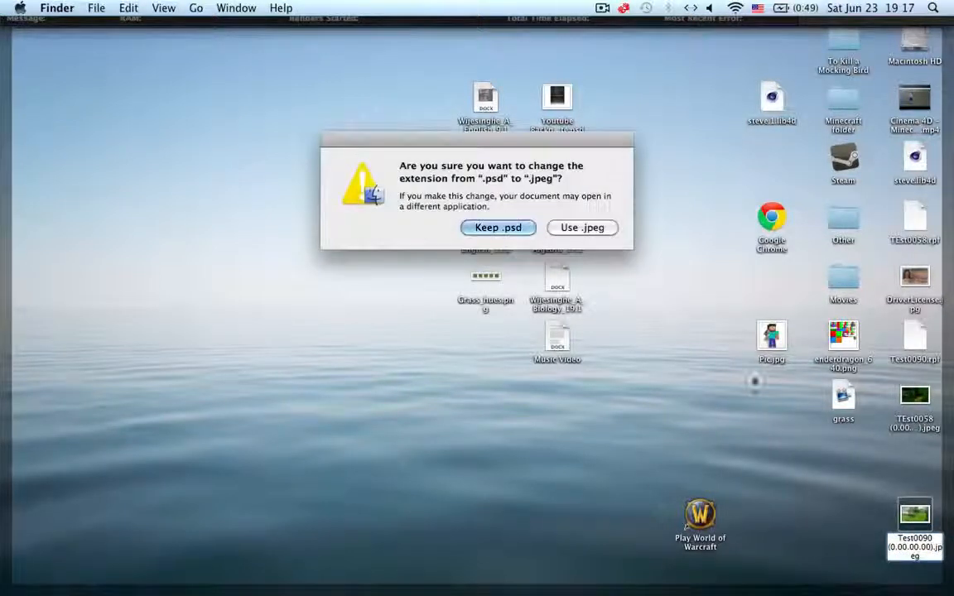
{"action": "left_click", "coordinate": [580, 228]}
Open the renamed JPEG from the desktop and examine the dark rectangle around the dandelion with a rectangular selection
{"action": "left_click_drag", "start_coordinate": [914, 515], "coordinate": [705, 403]}
{"action": "double_click", "coordinate": [700, 397]}
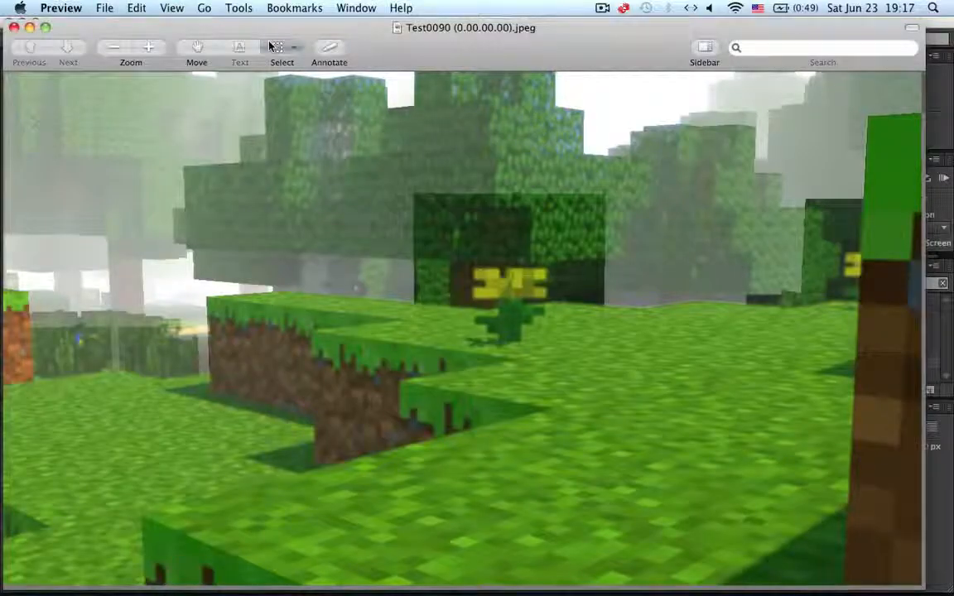
{"action": "left_click", "coordinate": [276, 46]}
{"action": "left_click_drag", "start_coordinate": [418, 196], "coordinate": [617, 335]}
{"action": "left_click", "coordinate": [672, 241]}
Switch to Cinema 4D and inspect the Dandelion object's crossed planes and the Grass object beneath it from above
{"action": "key", "text": "F3"}
{"action": "left_click", "coordinate": [712, 124]}
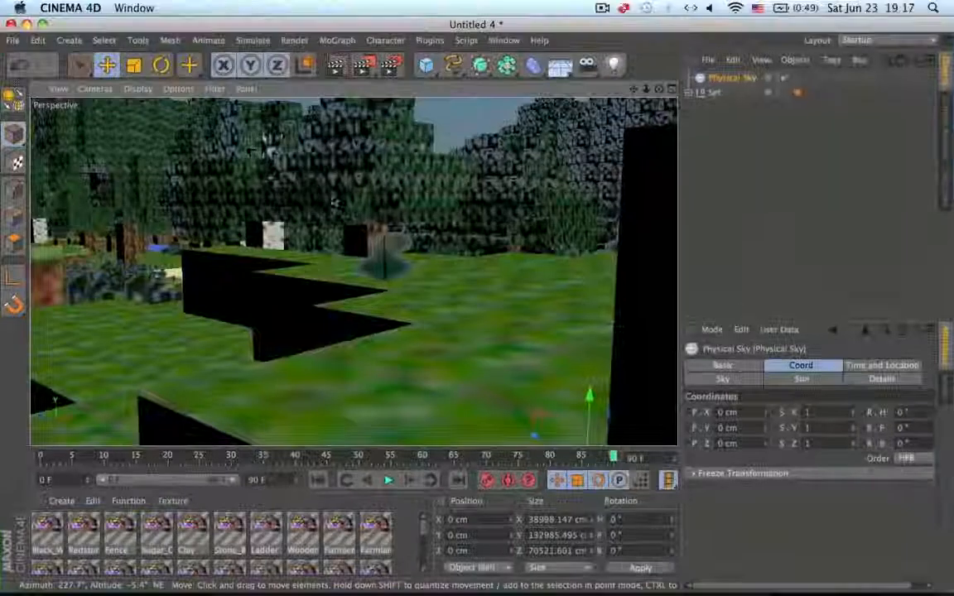
{"action": "left_click", "coordinate": [386, 271]}
{"action": "left_click_drag", "start_coordinate": [371, 185], "coordinate": [357, 304], "text": "alt"}
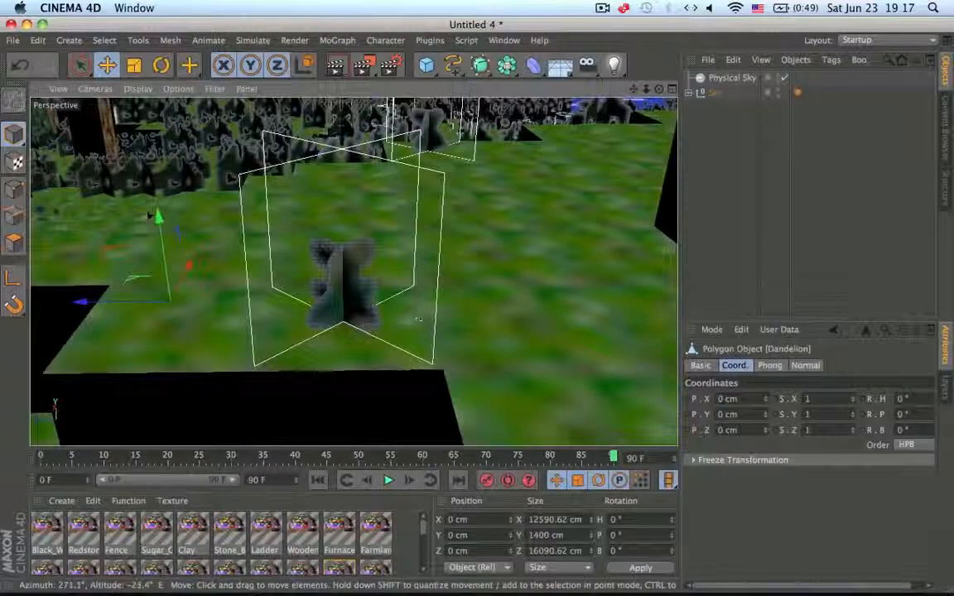
{"action": "left_click", "coordinate": [445, 220]}
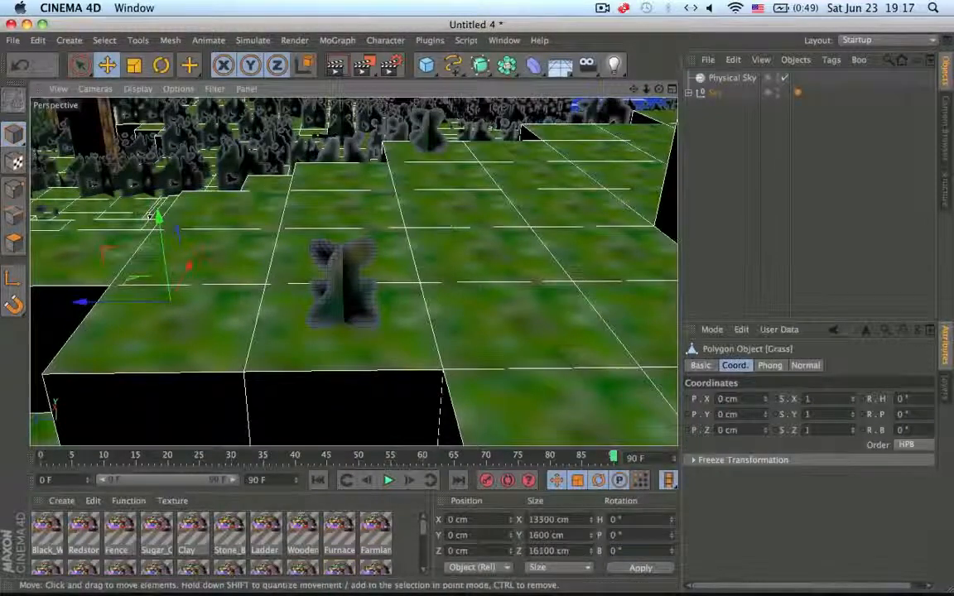
{"action": "left_click", "coordinate": [335, 296]}
Return to the rendered JPEG in Preview and enlarge its window to fill the screen
{"action": "key", "text": "F3"}
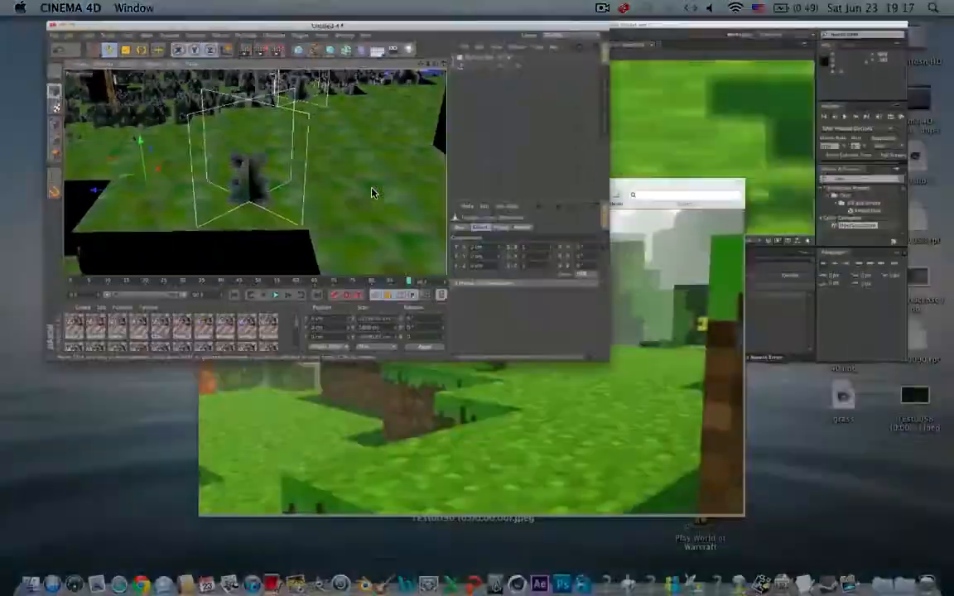
{"action": "left_click", "coordinate": [568, 345]}
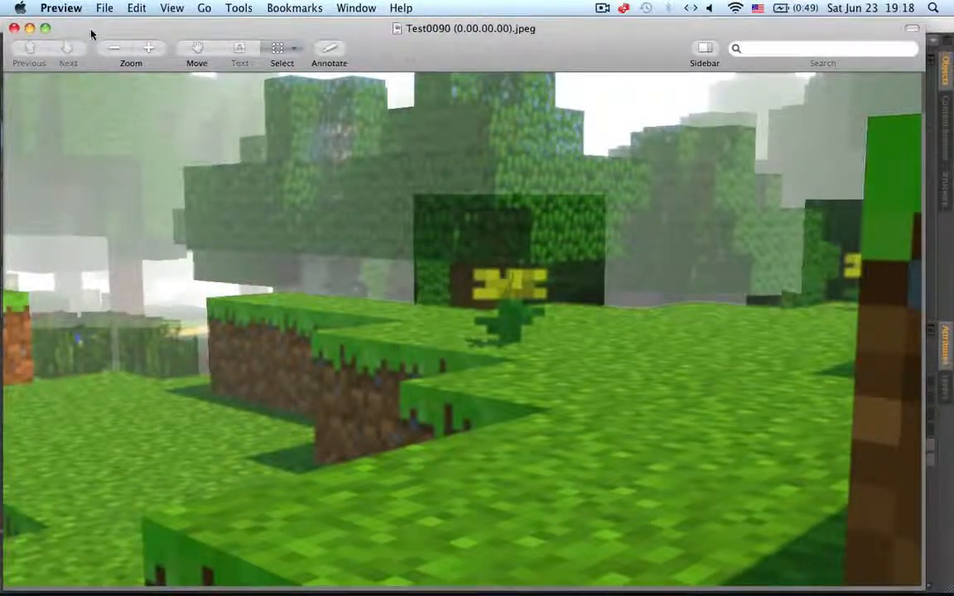
{"action": "left_click_drag", "start_coordinate": [91, 28], "coordinate": [88, 23]}
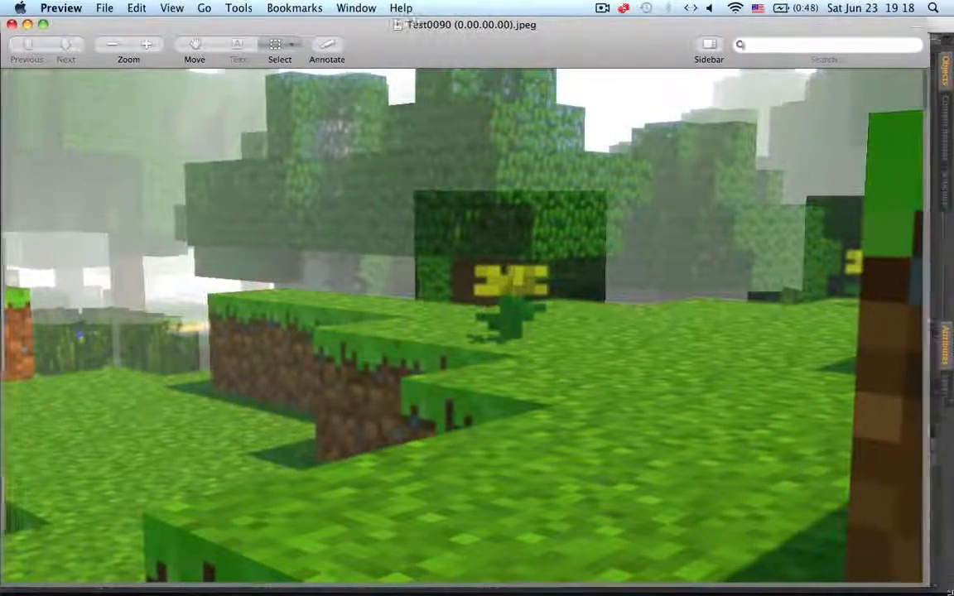
{"action": "left_click_drag", "start_coordinate": [927, 585], "coordinate": [949, 590]}
{"action": "left_click_drag", "start_coordinate": [608, 24], "coordinate": [594, 6]}
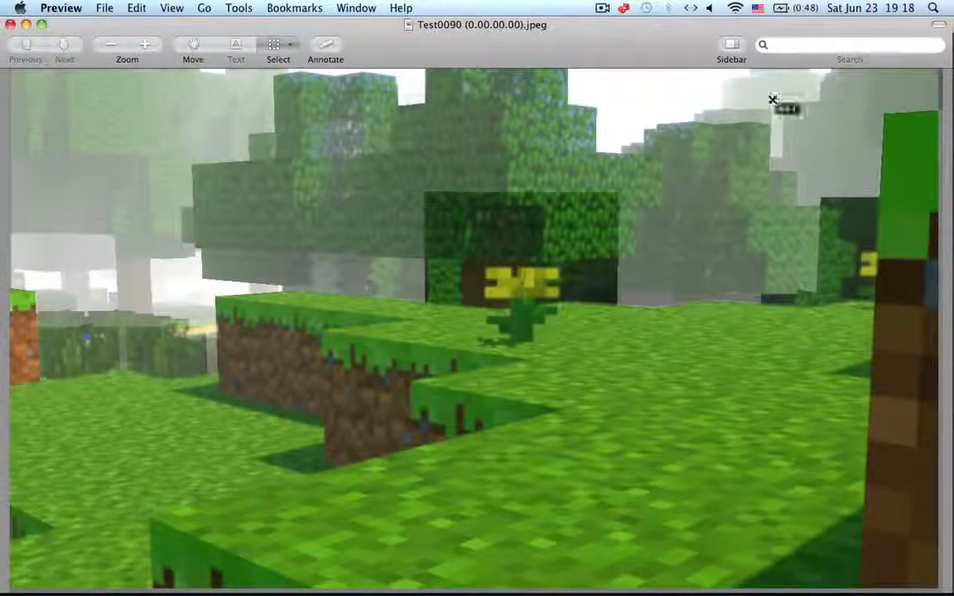
Examine the fogged distant trees and the upper part of the image by framing them with rectangular selections
{"action": "left_click_drag", "start_coordinate": [773, 101], "coordinate": [613, 163]}
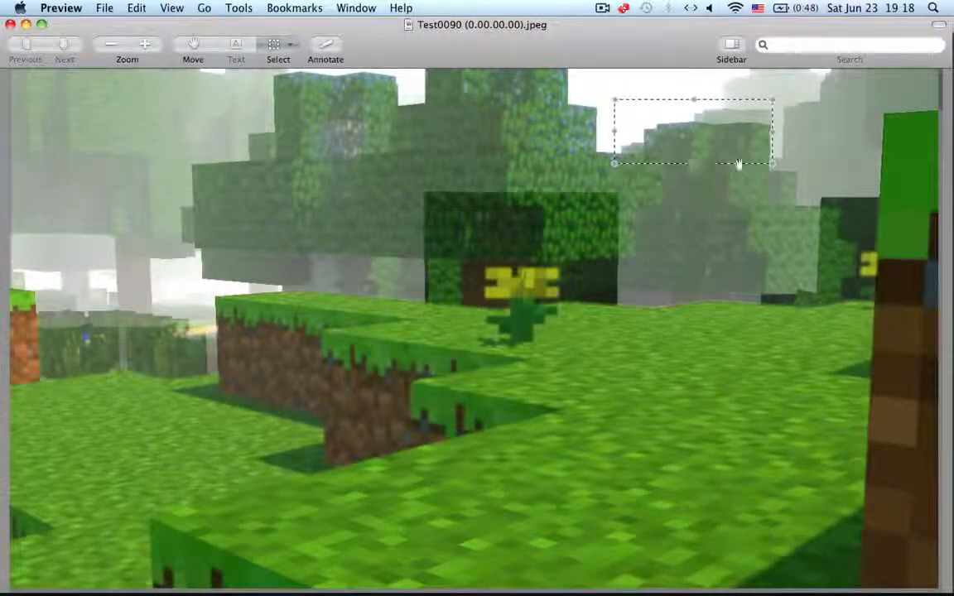
{"action": "left_click", "coordinate": [737, 163]}
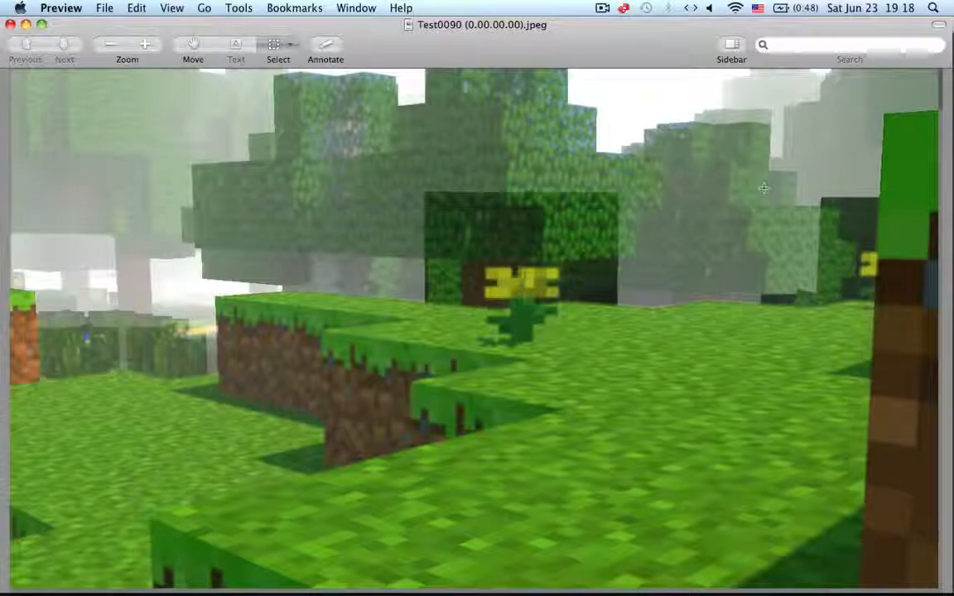
{"action": "left_click_drag", "start_coordinate": [769, 169], "coordinate": [711, 46]}
{"action": "left_click_drag", "start_coordinate": [948, 227], "coordinate": [10, 71]}
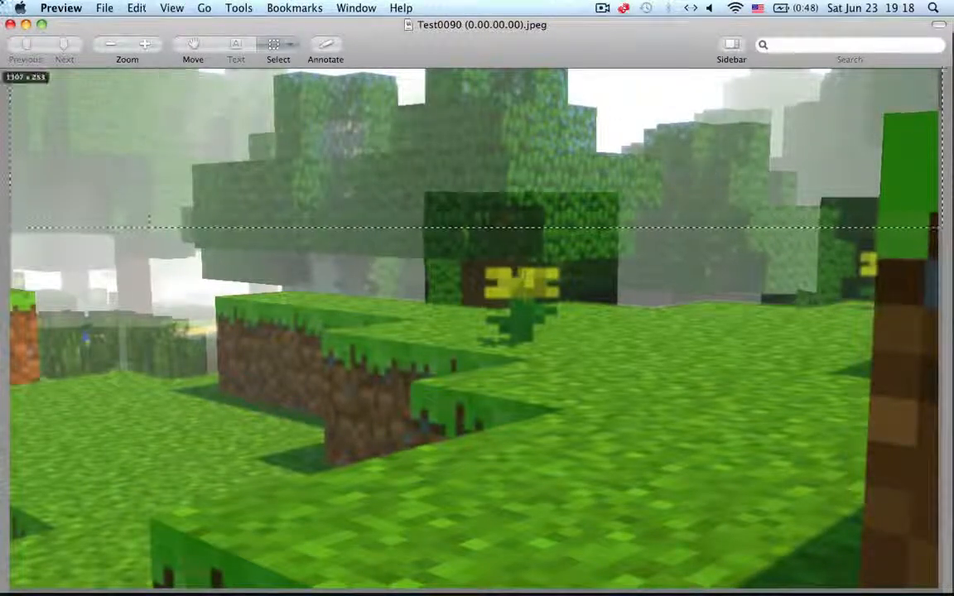
{"action": "left_click_drag", "start_coordinate": [2, 3], "coordinate": [0, 2]}
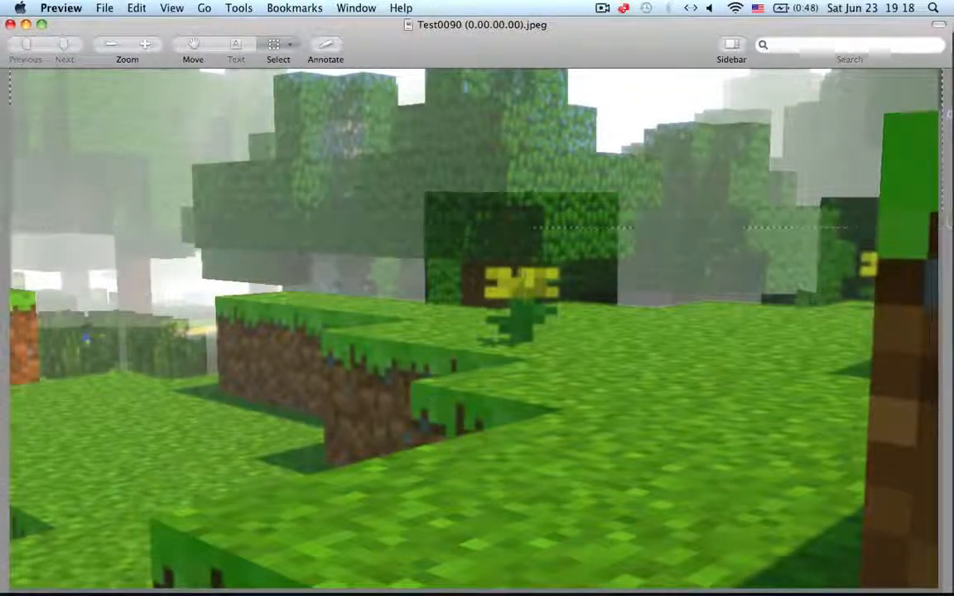
{"action": "left_click", "coordinate": [21, 104]}
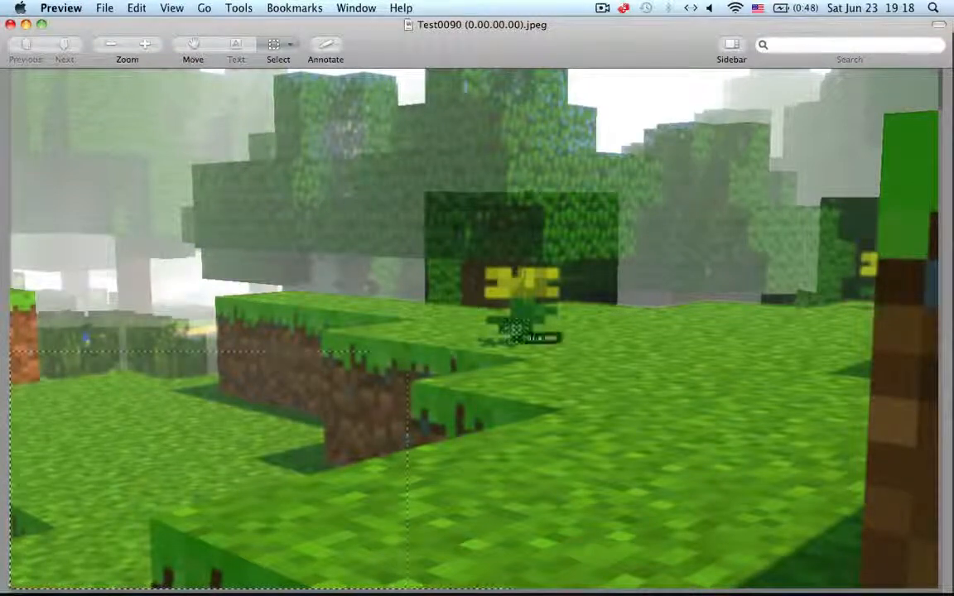